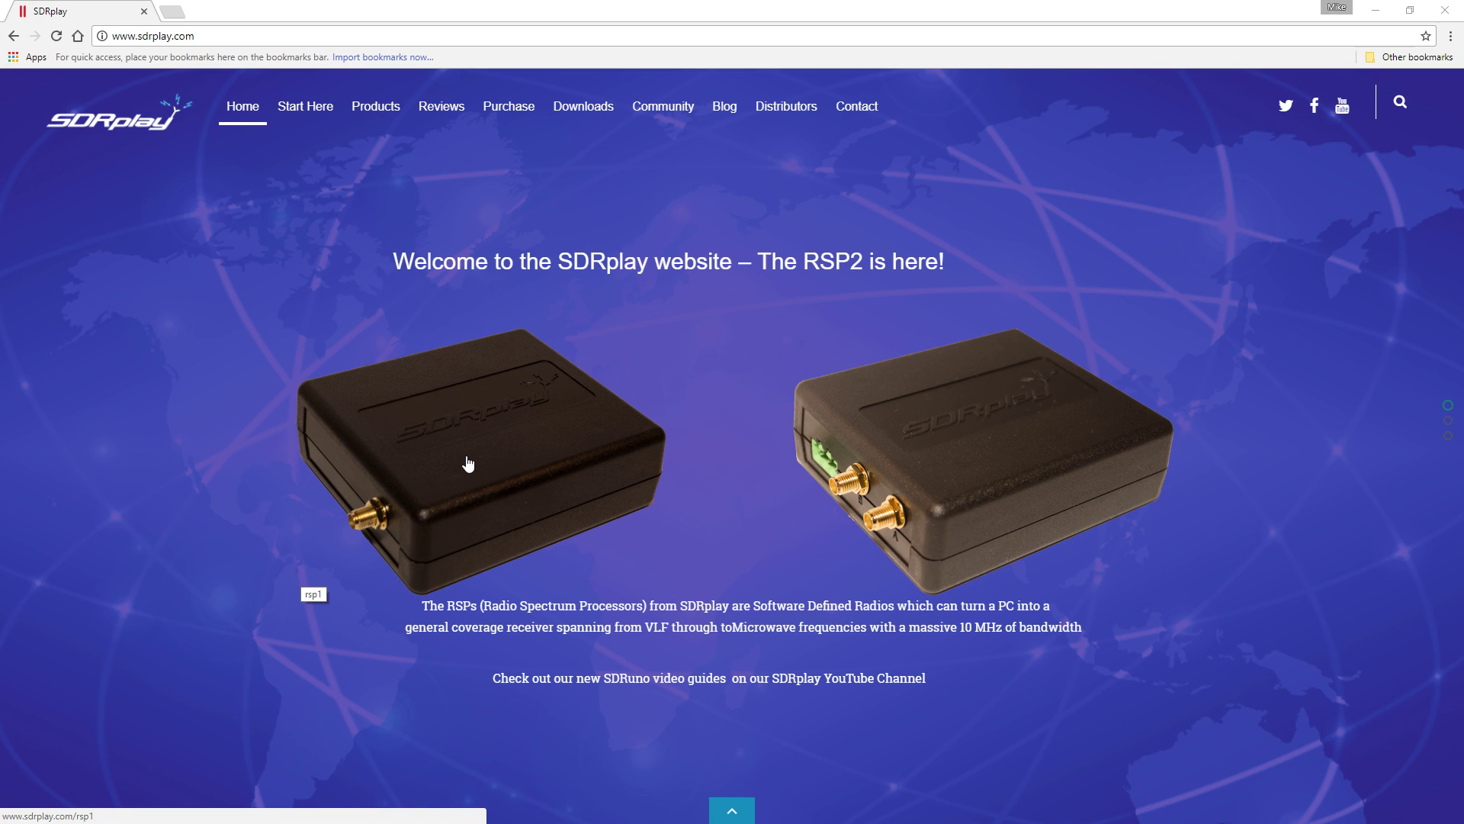
# Open the How To guide "ACARS using SDRuno & MultiPSK" from the SDRplay downloads page
pyautogui.moveTo(375, 122)
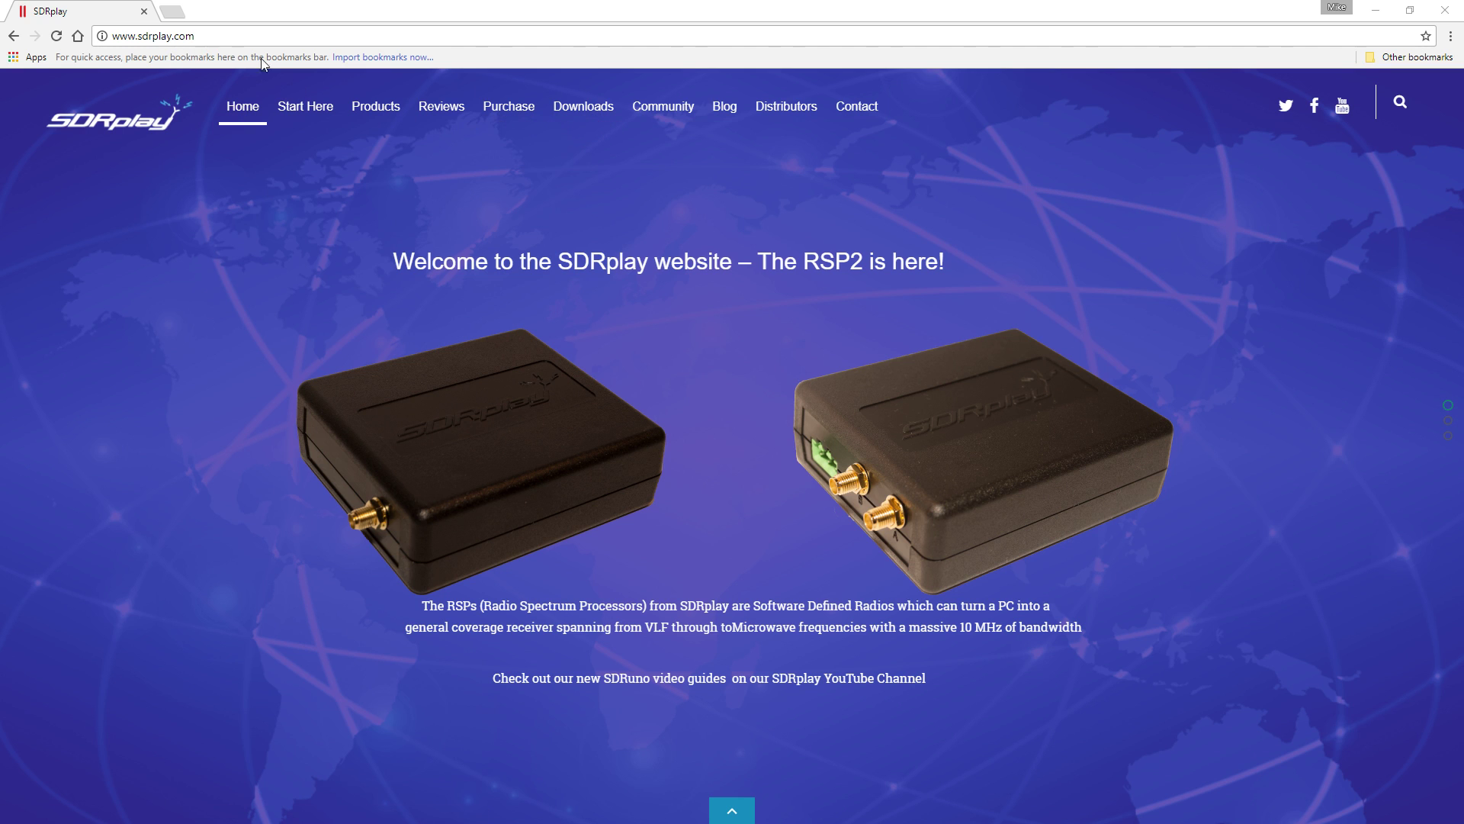
pyautogui.click(566, 107)
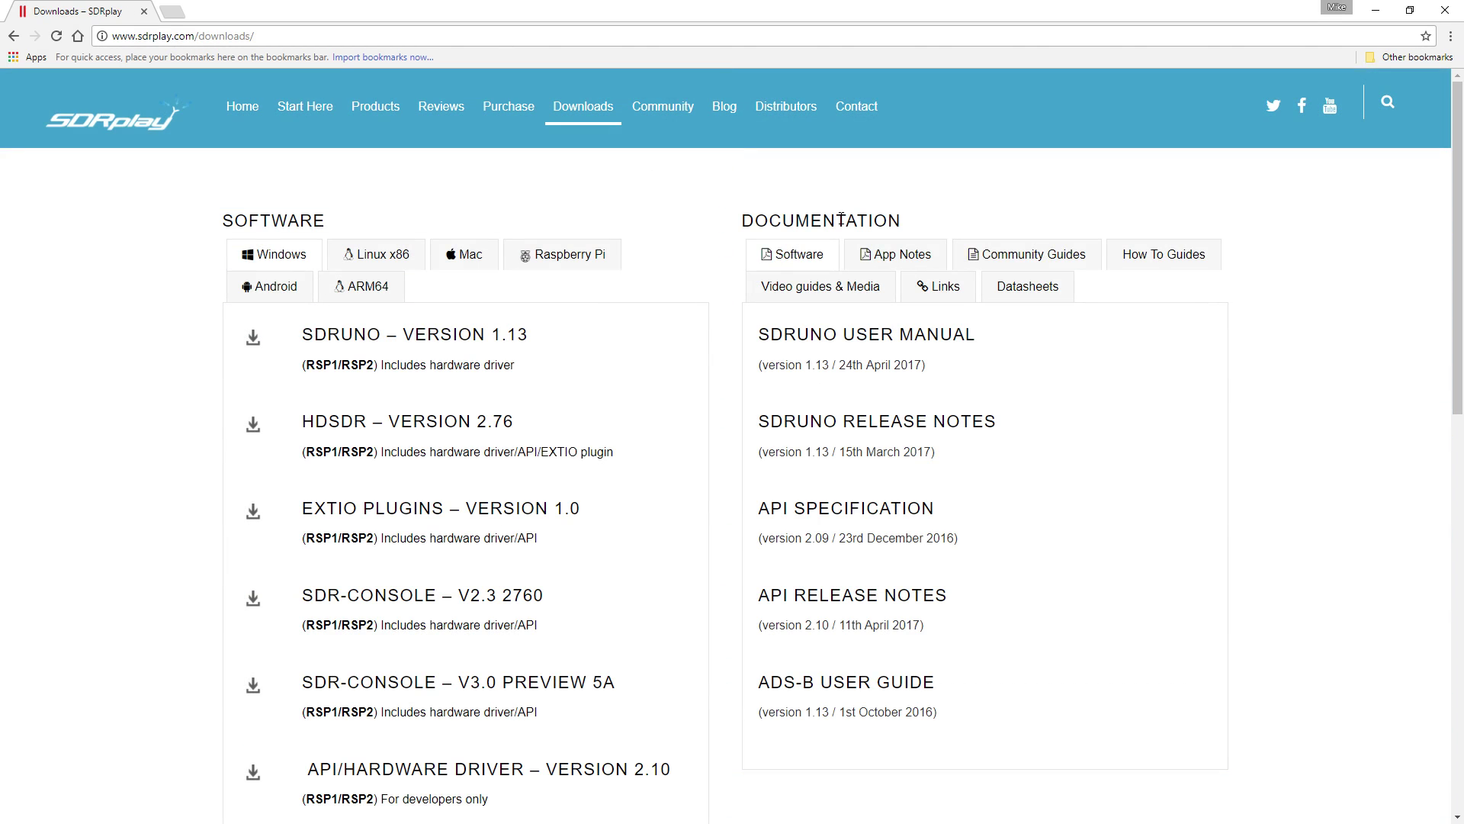
pyautogui.click(1200, 268)
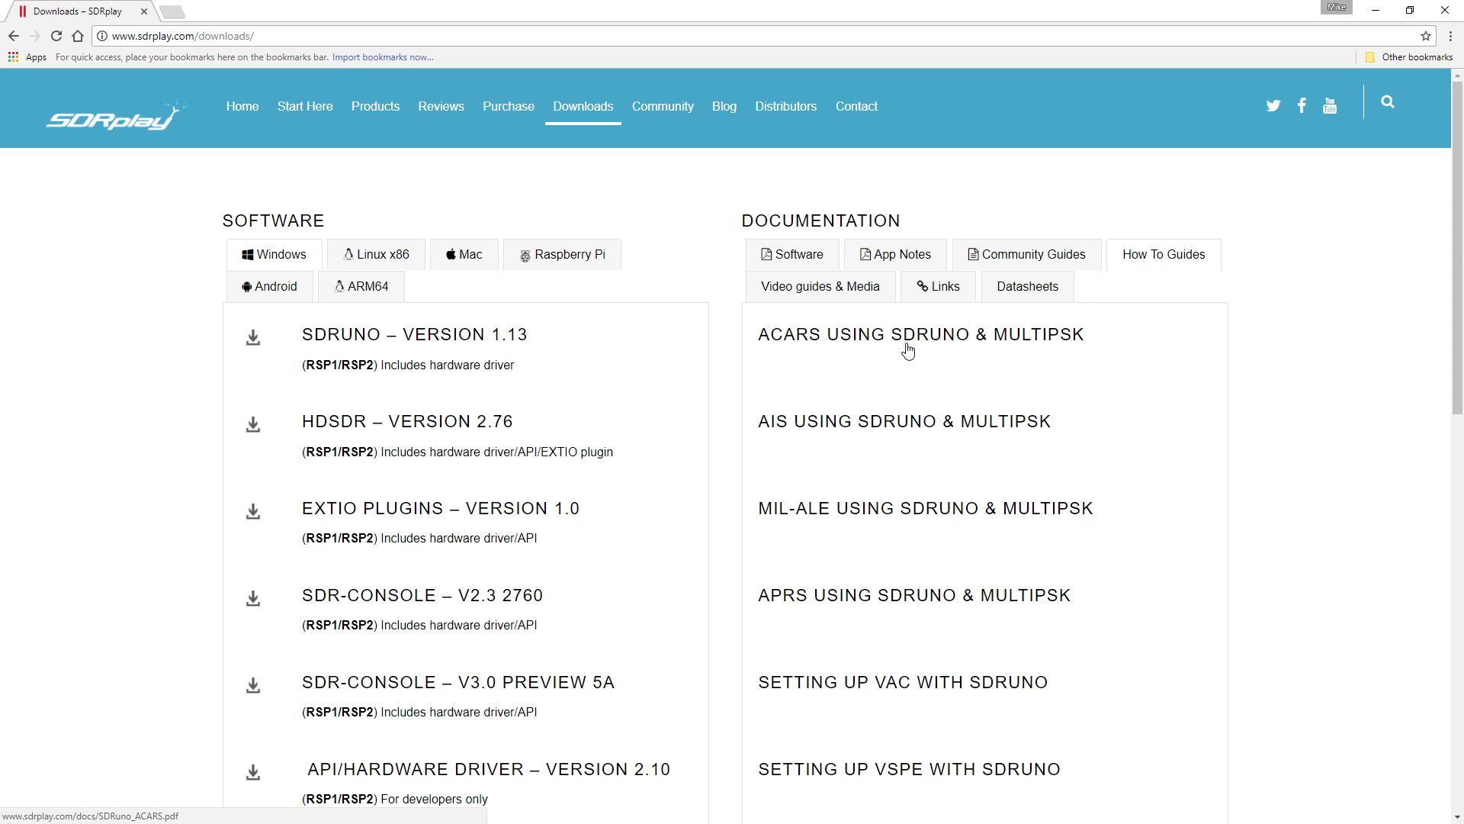
pyautogui.click(943, 348)
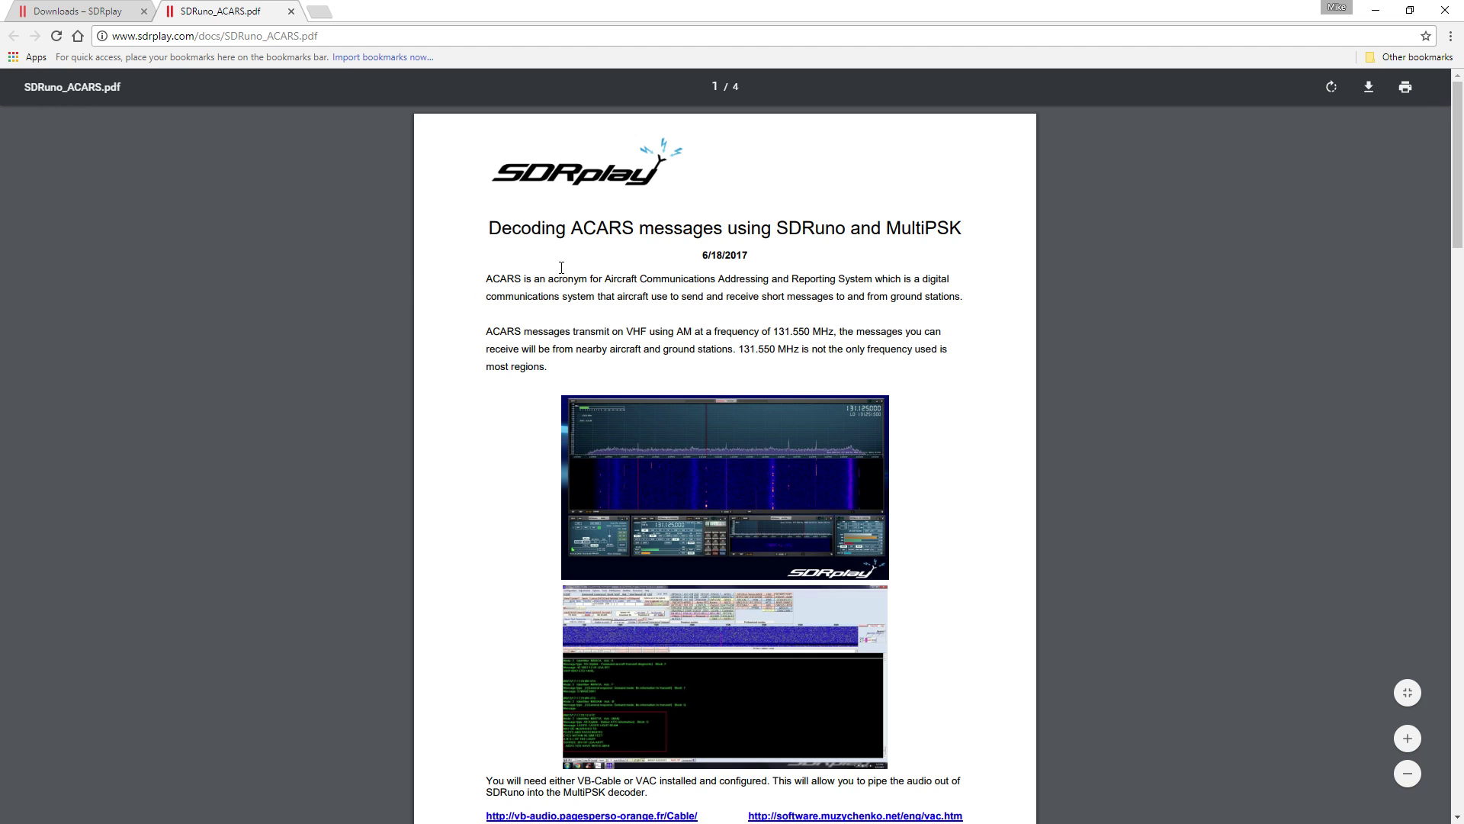
# Enlarge the ACARS guide and examine its introduction, required virtual audio cable software and example ACARS frequencies
pyautogui.click(1406, 741)
pyautogui.click(1401, 742)
pyautogui.click(1400, 743)
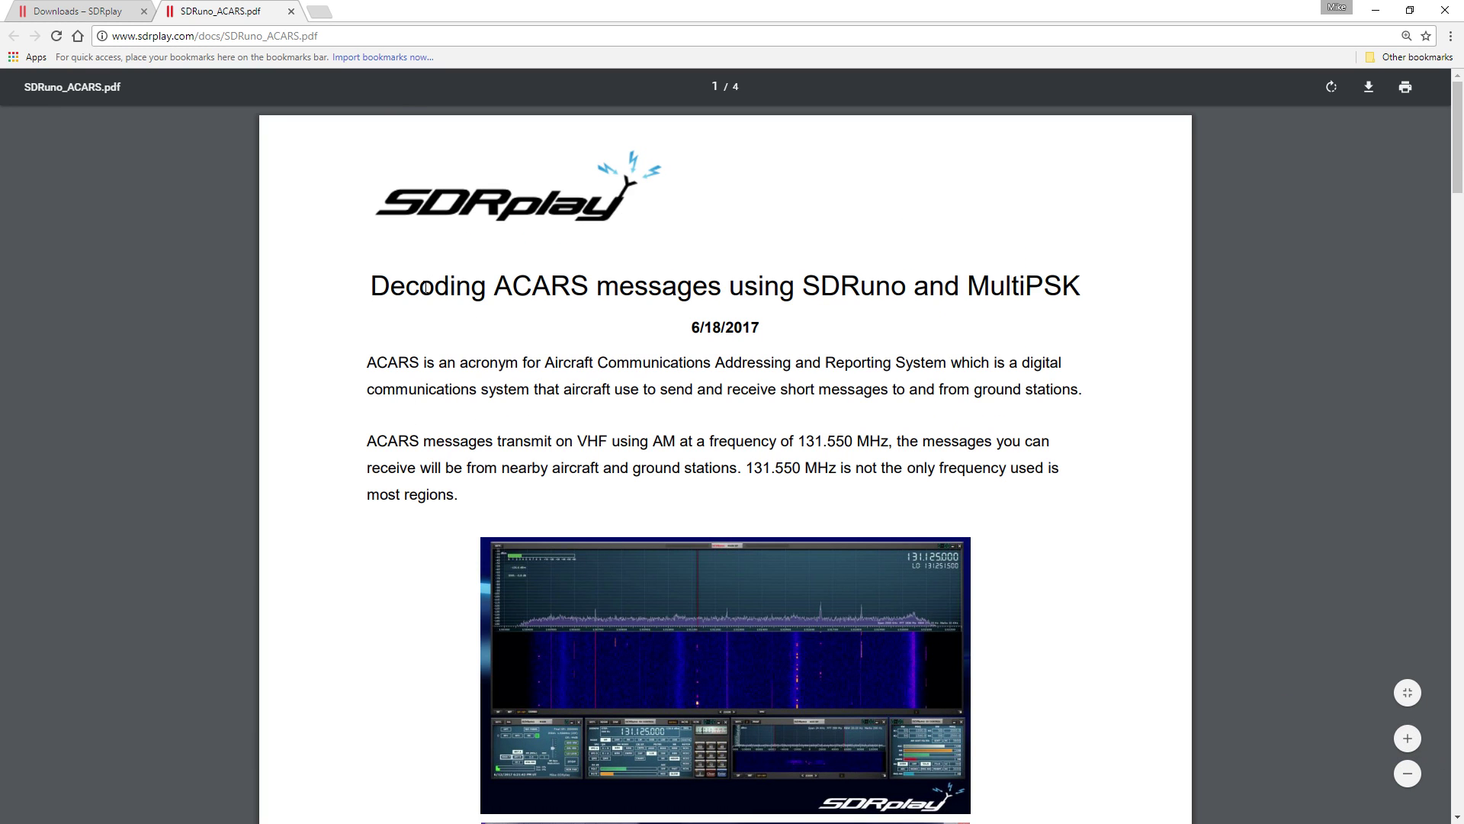
pyautogui.scroll(-20, 587, 398)
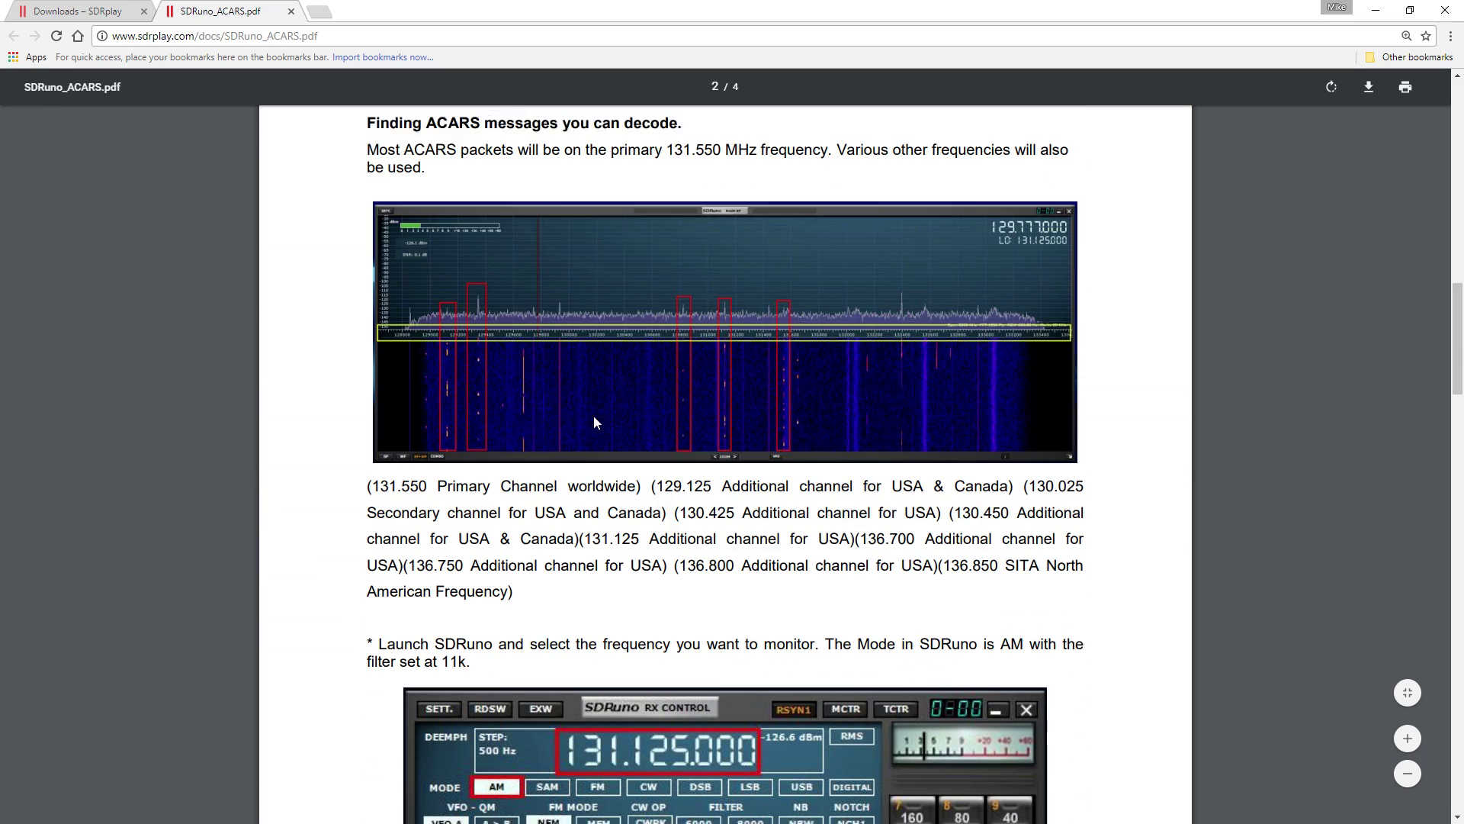
pyautogui.scroll(-6, 598, 424)
pyautogui.scroll(14, 597, 427)
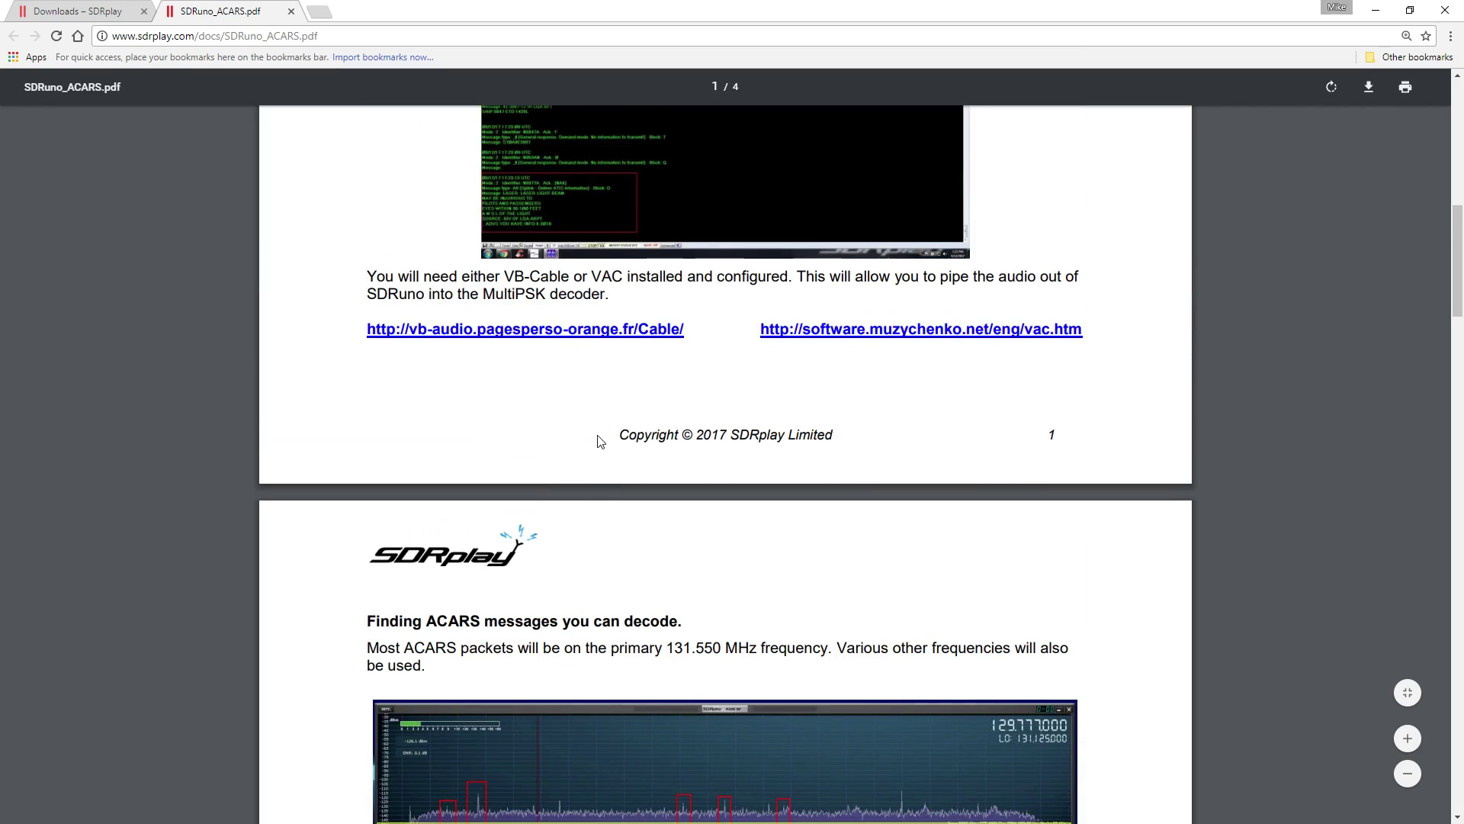
pyautogui.scroll(4, 598, 443)
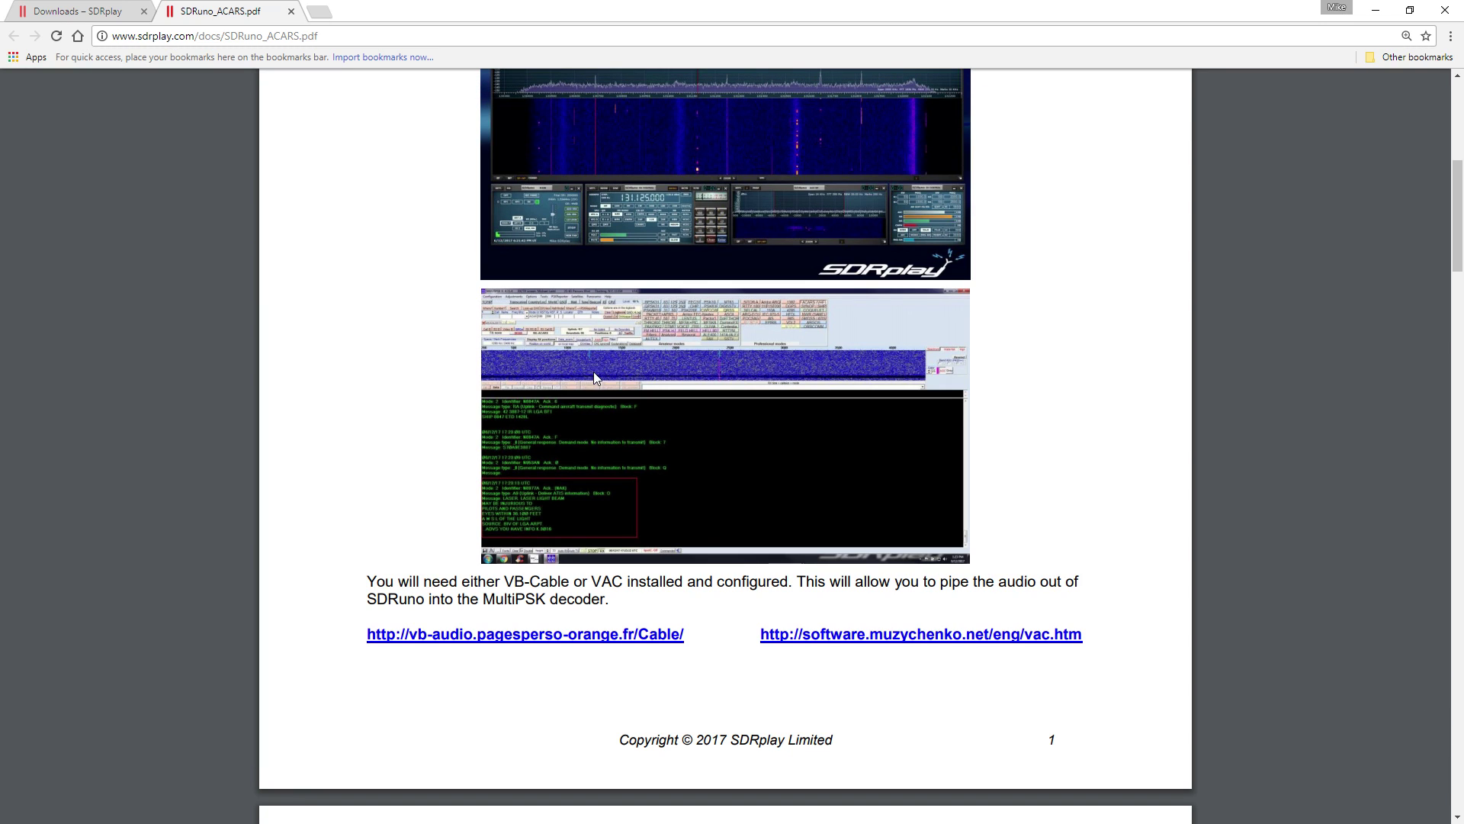
pyautogui.scroll(3, 593, 377)
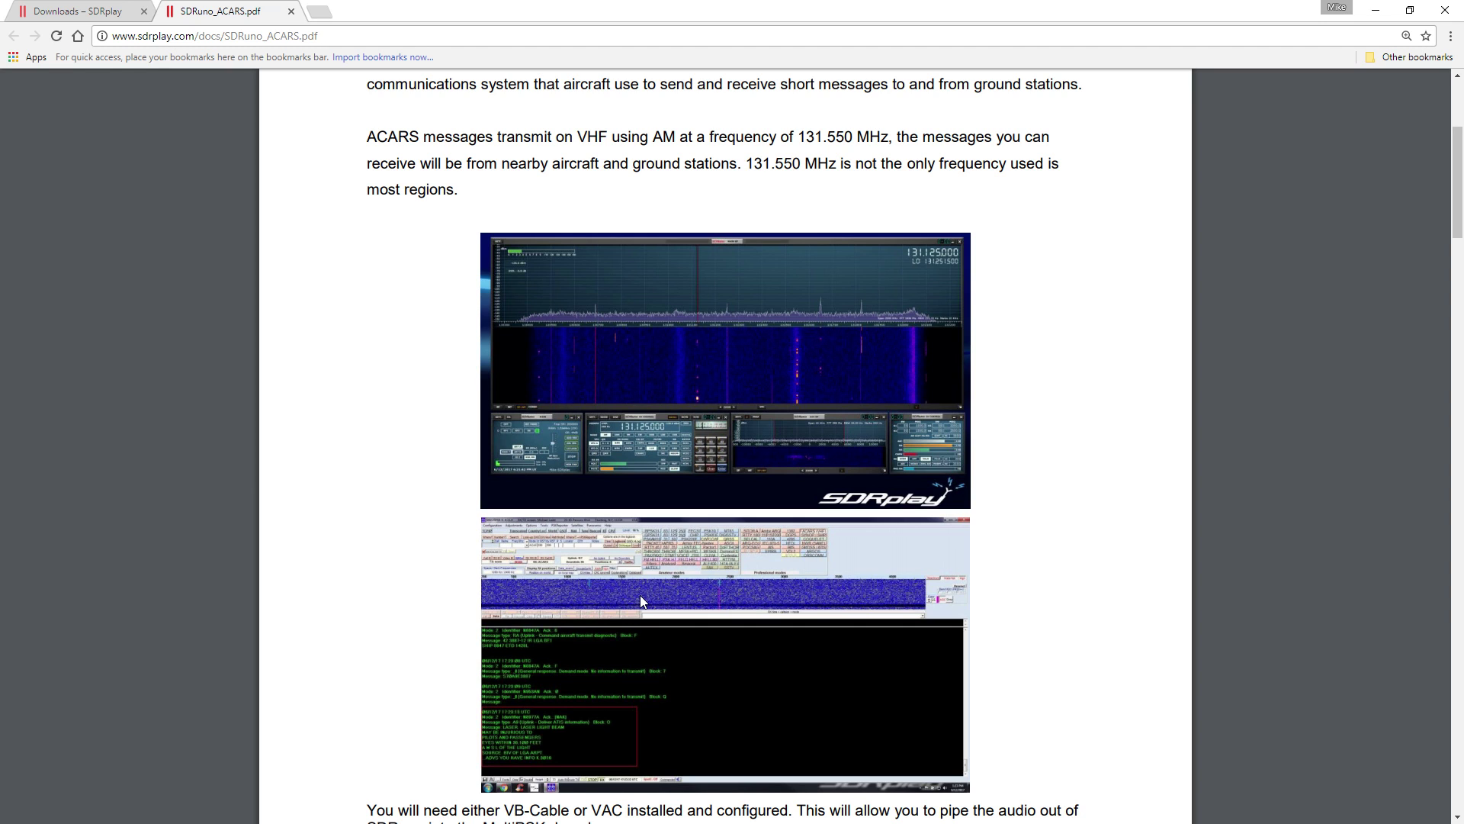
pyautogui.scroll(-5, 639, 595)
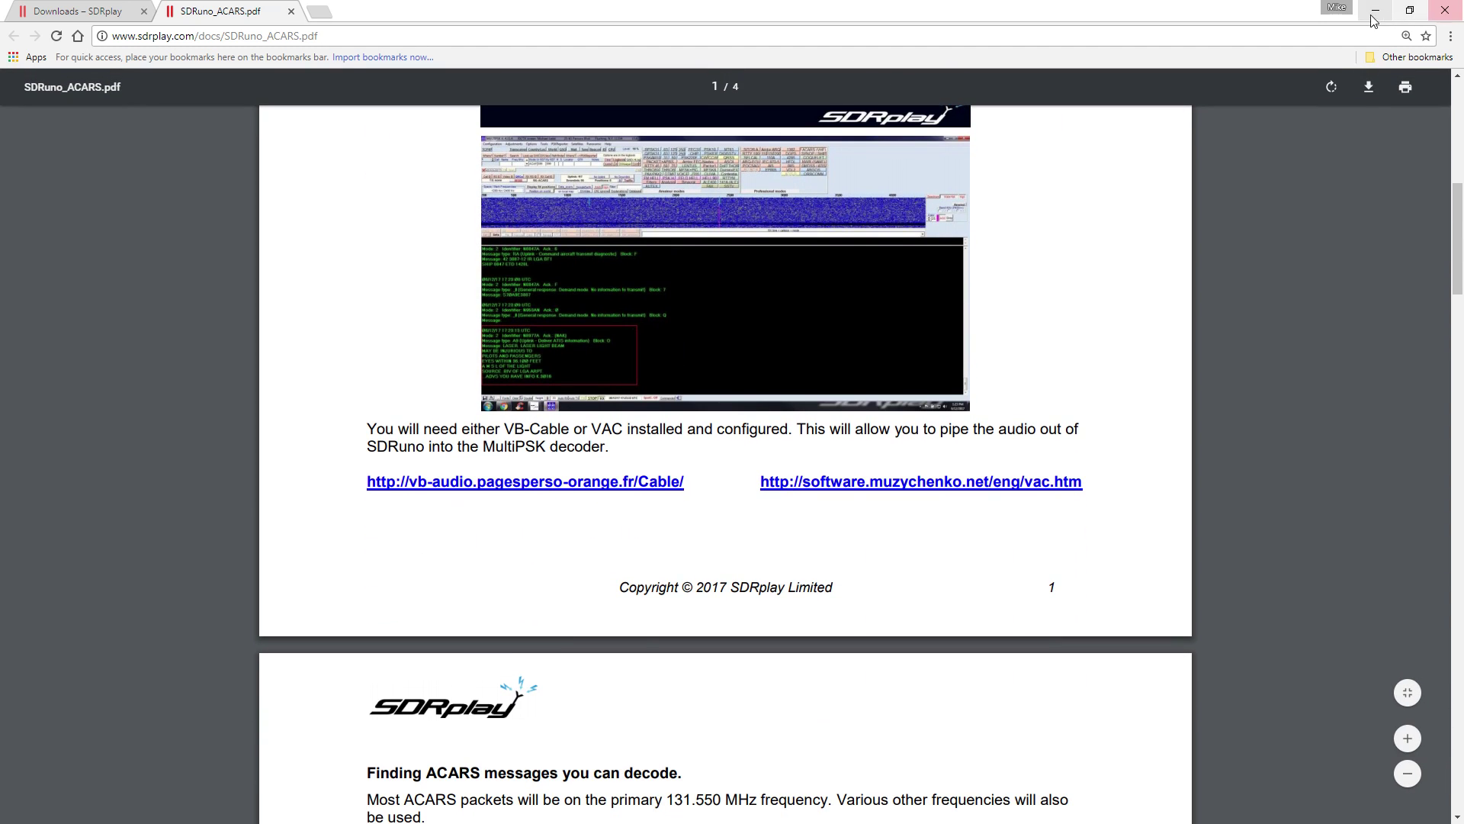
# Switch to SDRuno, start the receiver and tune to the ACARS signal at 130.450.000
pyautogui.click(1373, 16)
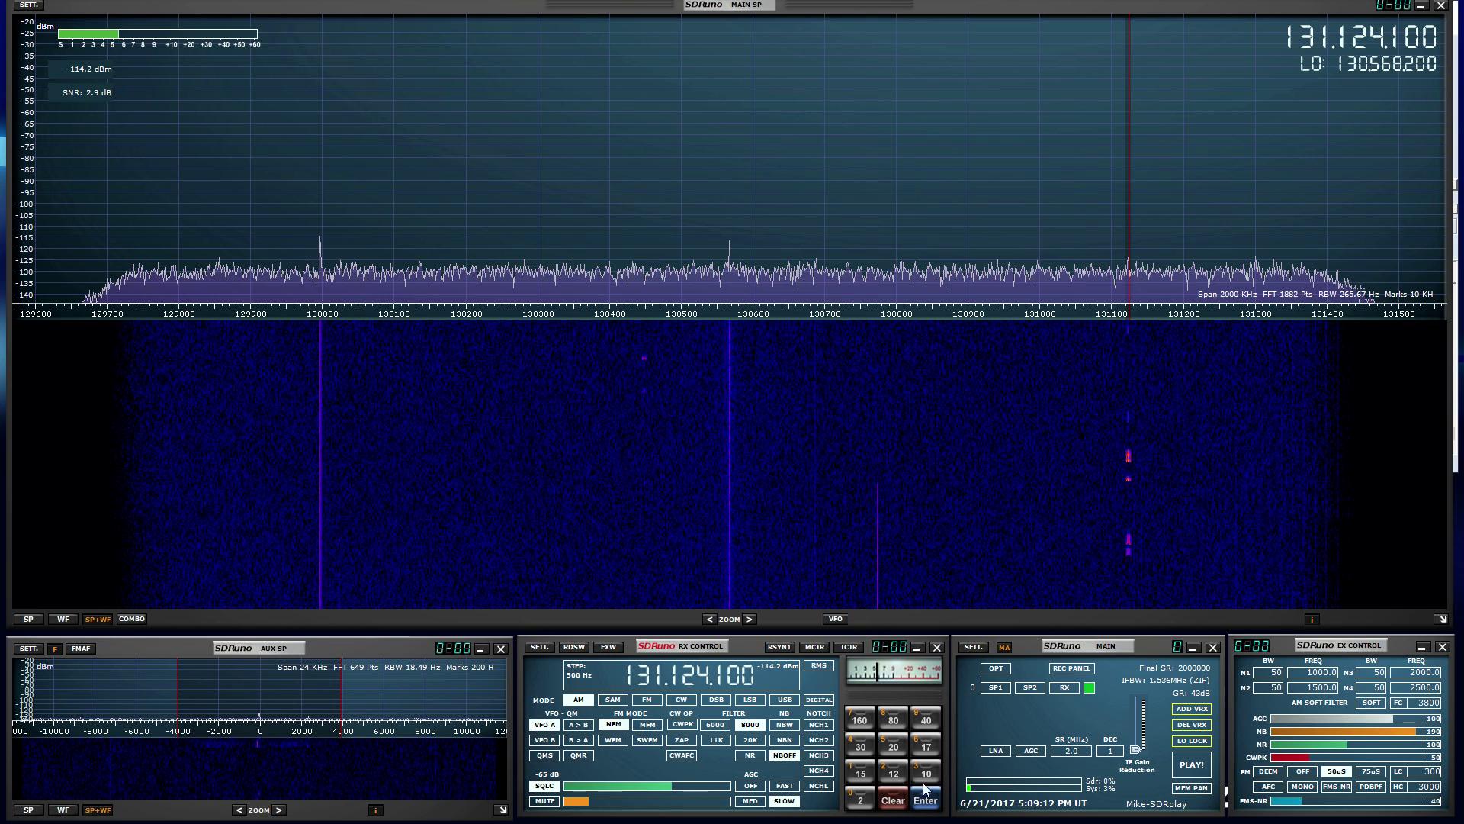
pyautogui.click(1192, 773)
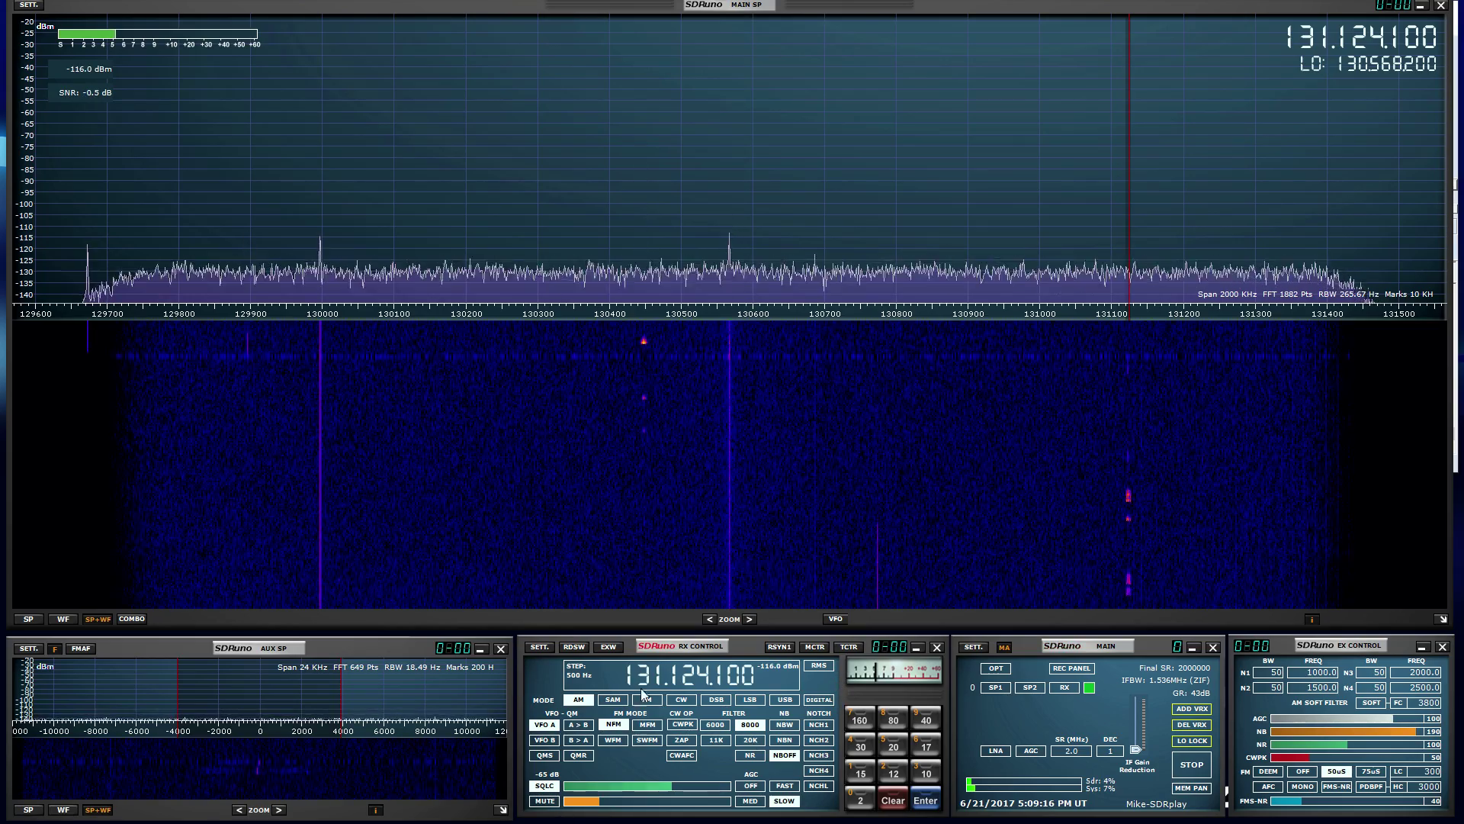
pyautogui.click(645, 229)
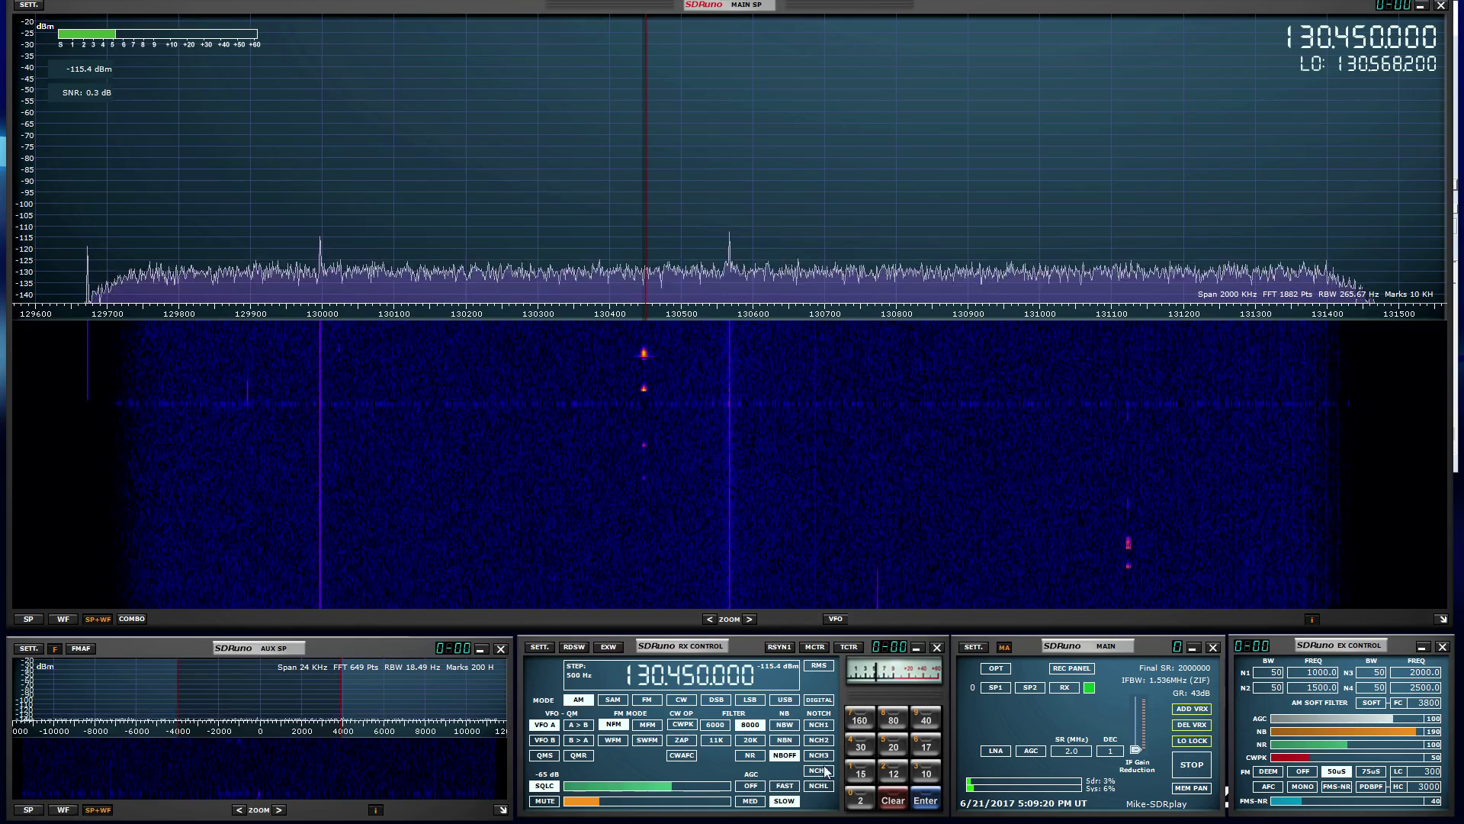
# Centre the magnified spectrum on the tuned signal and fine-tune the receiver to 130.449.200
pyautogui.click(749, 618)
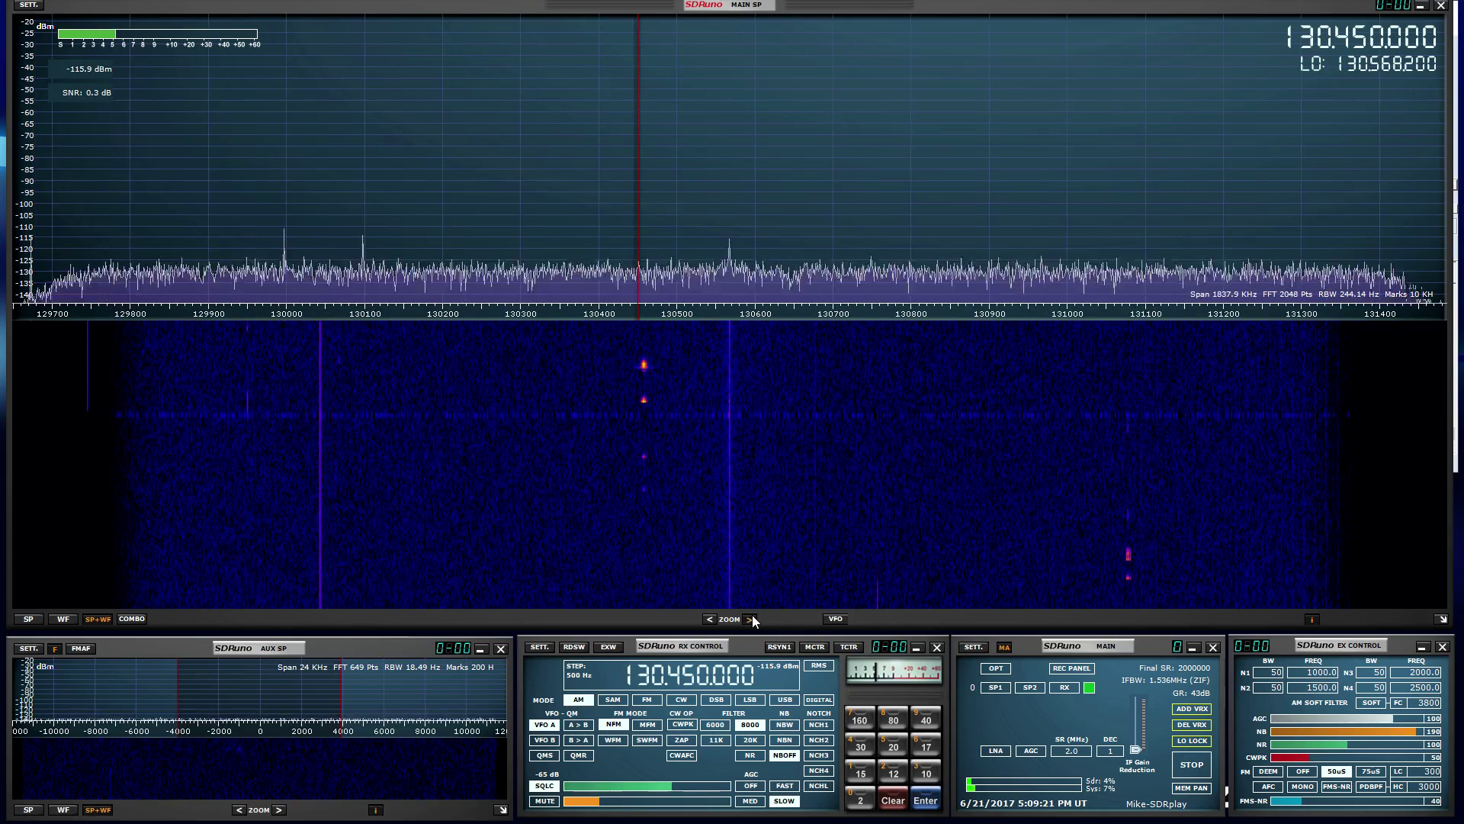
pyautogui.click(836, 618)
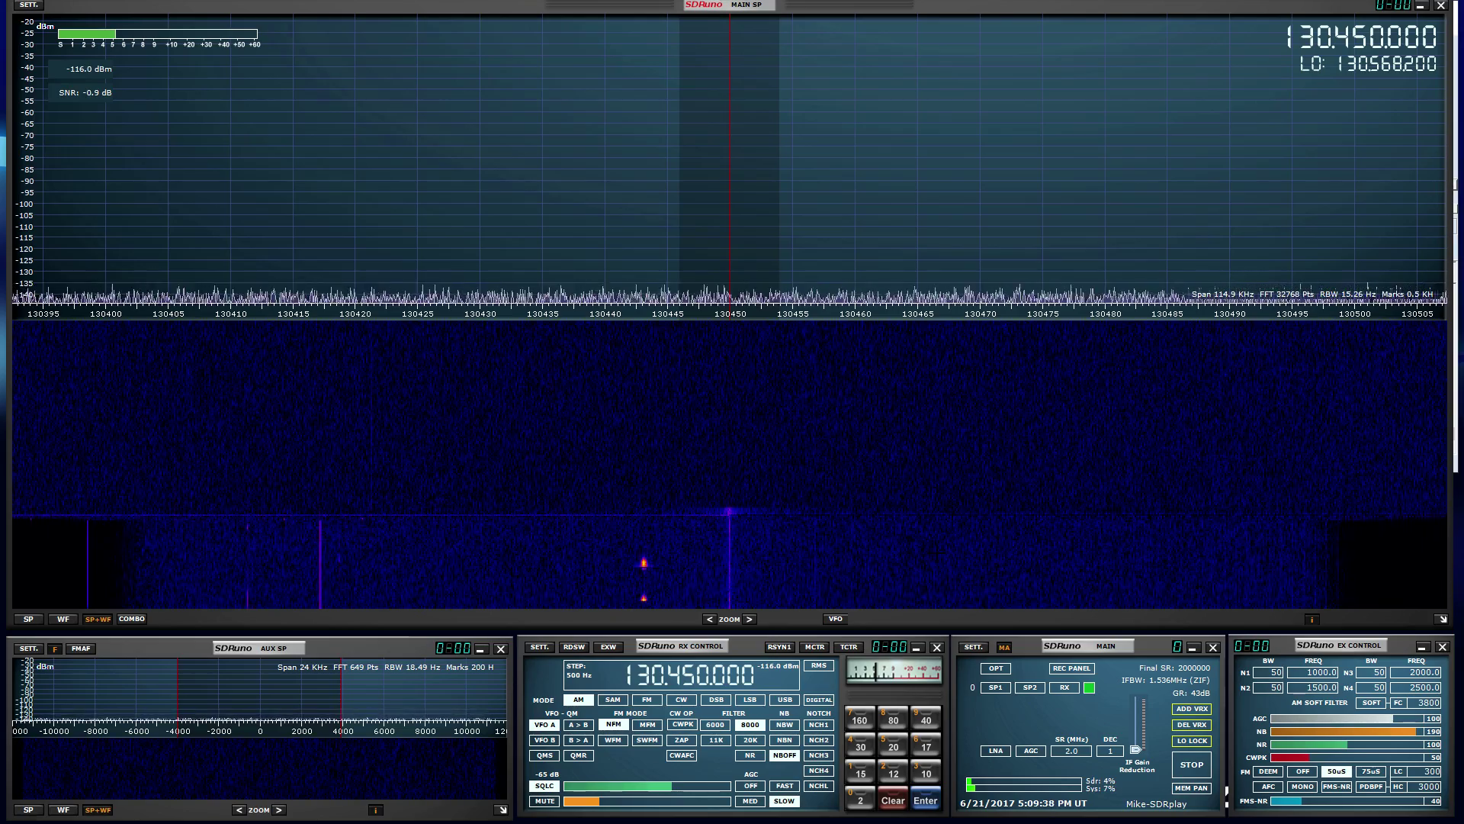
pyautogui.click(709, 619)
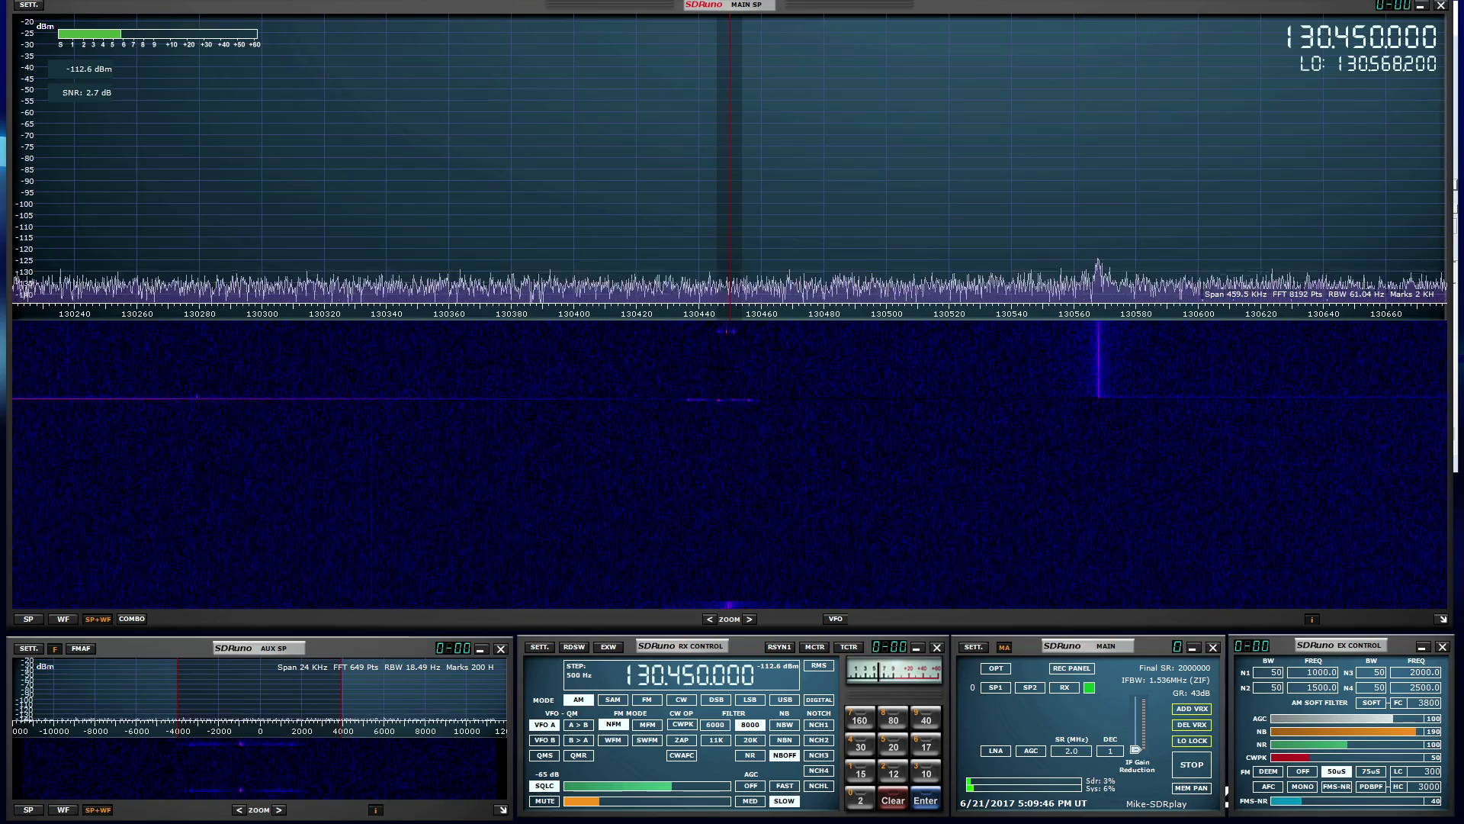
pyautogui.click(708, 678)
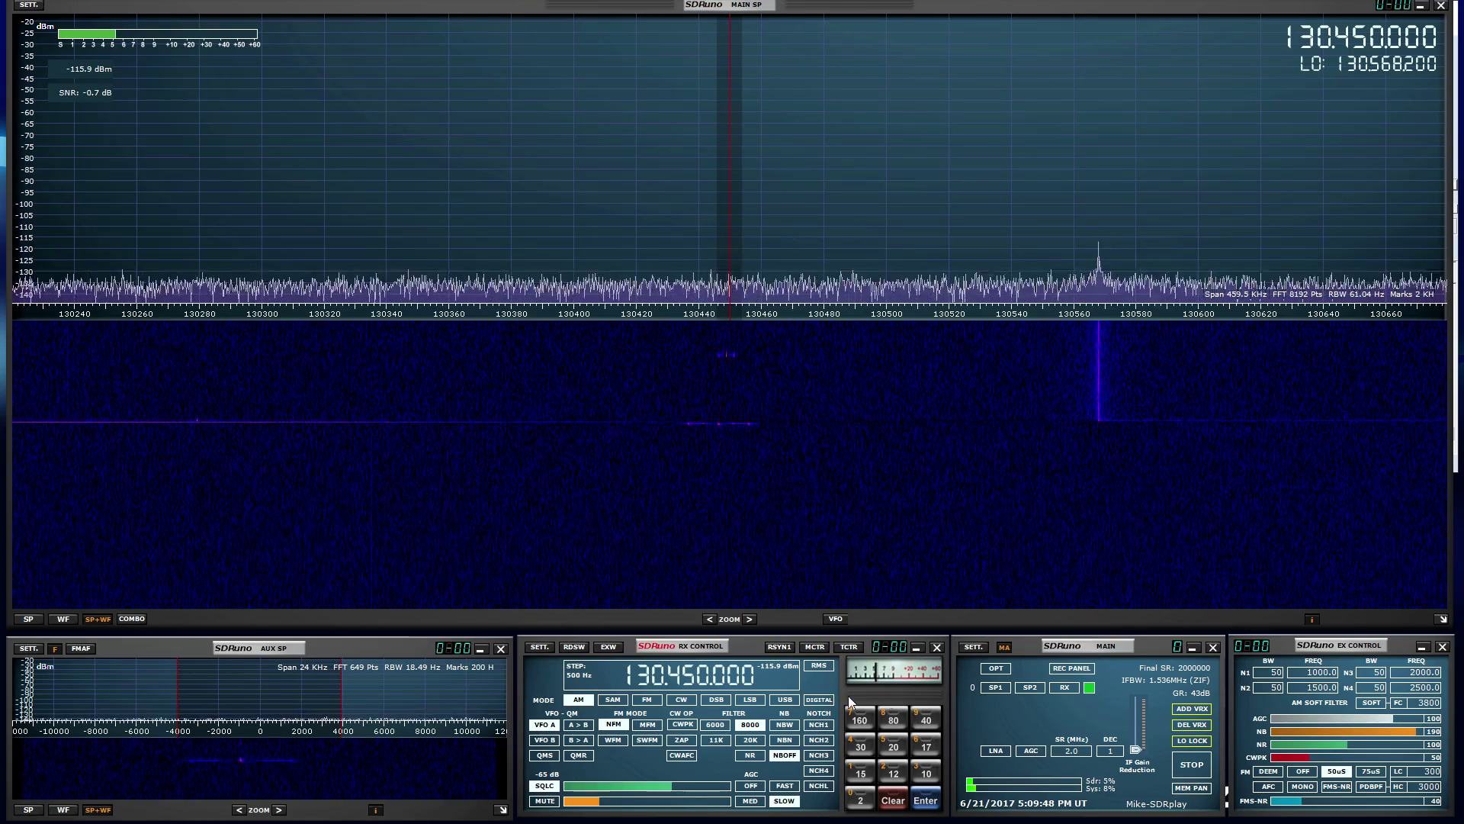
pyautogui.scroll(-2, 706, 677)
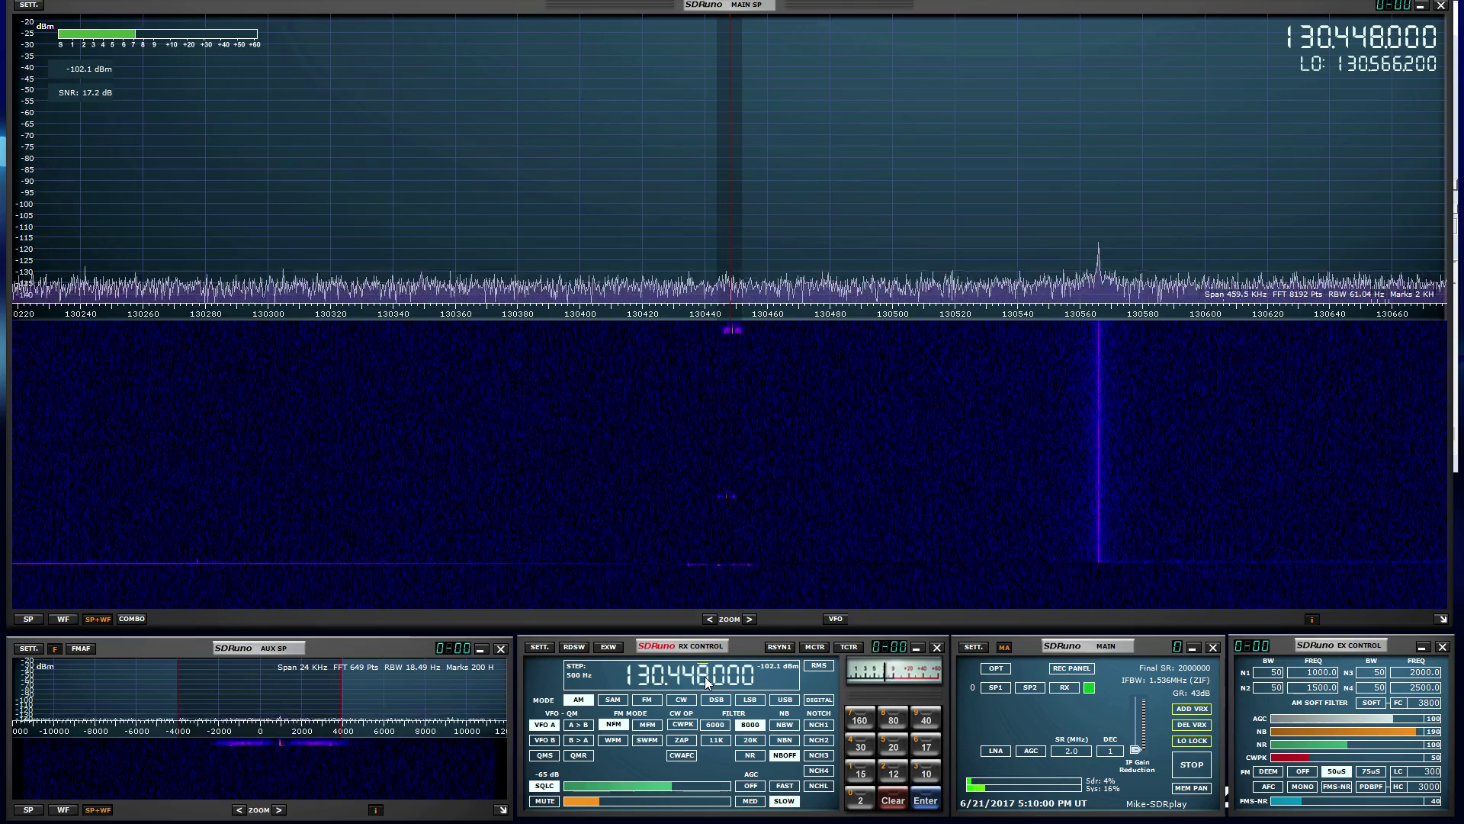
pyautogui.scroll(1, 704, 675)
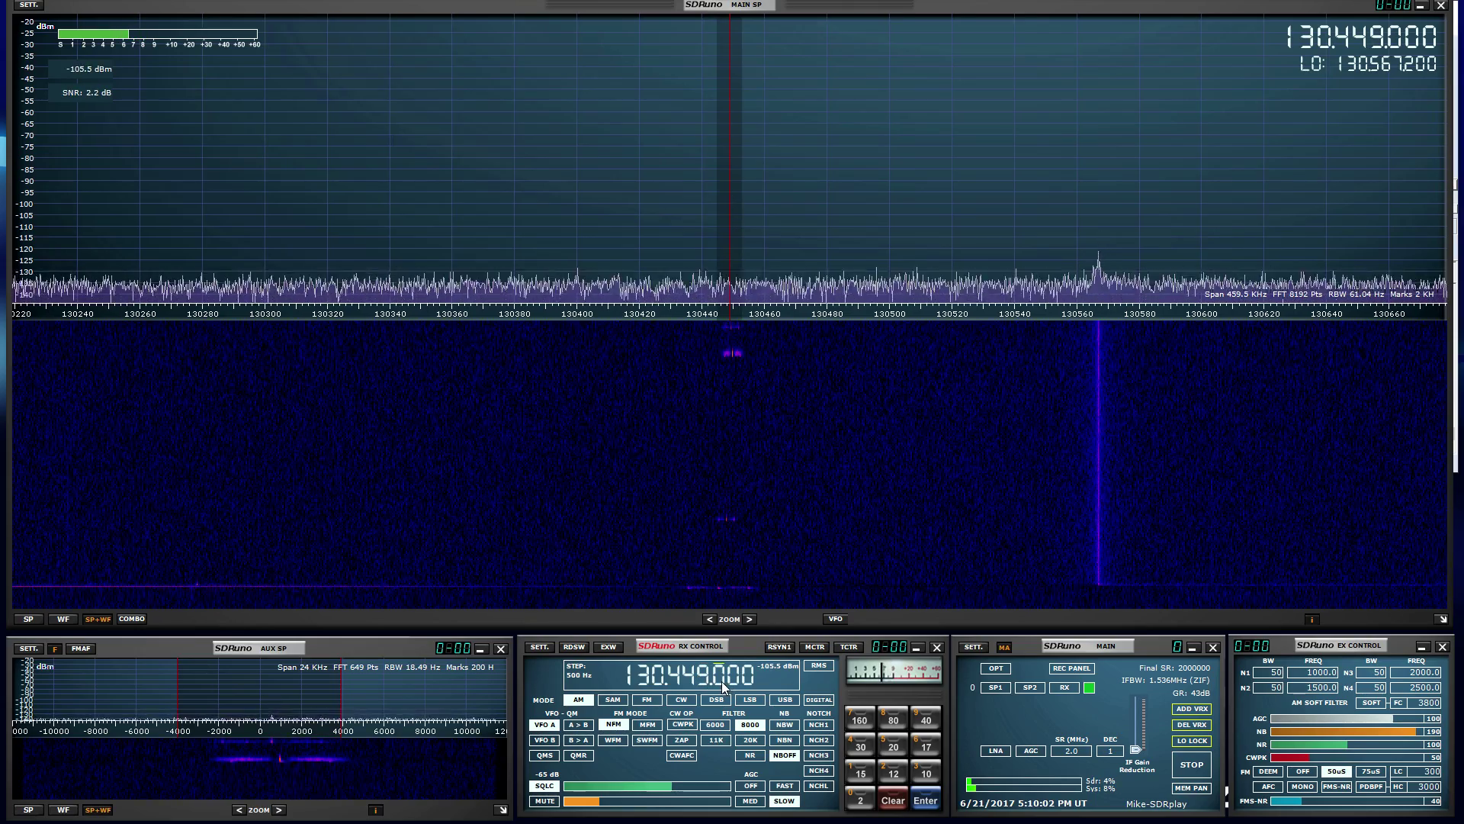
pyautogui.scroll(-1, 720, 681)
pyautogui.scroll(3, 720, 680)
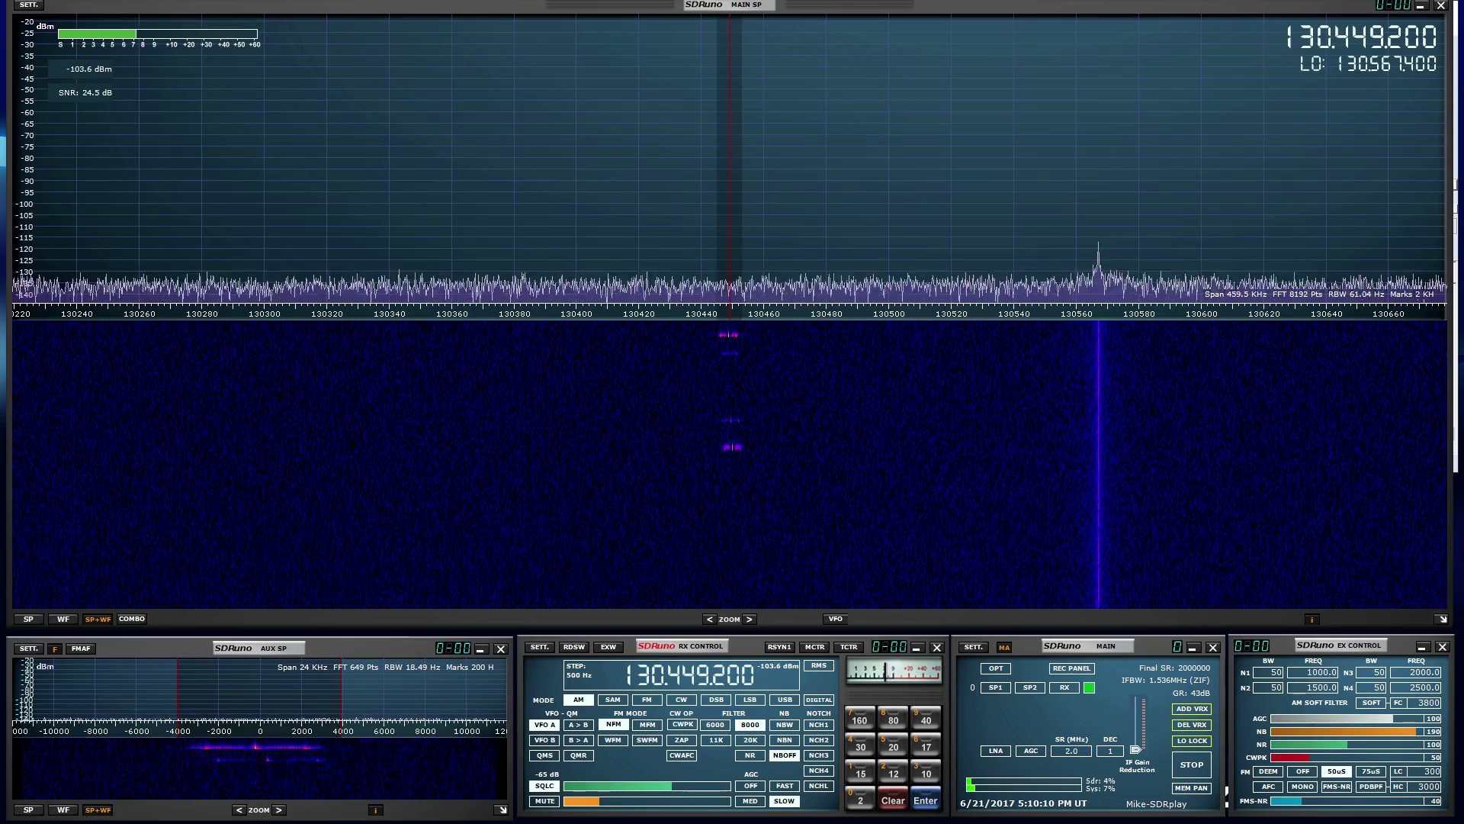
# Restore the main spectrum window to its smaller size to uncover MultiPSK, and mute and unmute the receiver audio
pyautogui.doubleClick(732, 4)
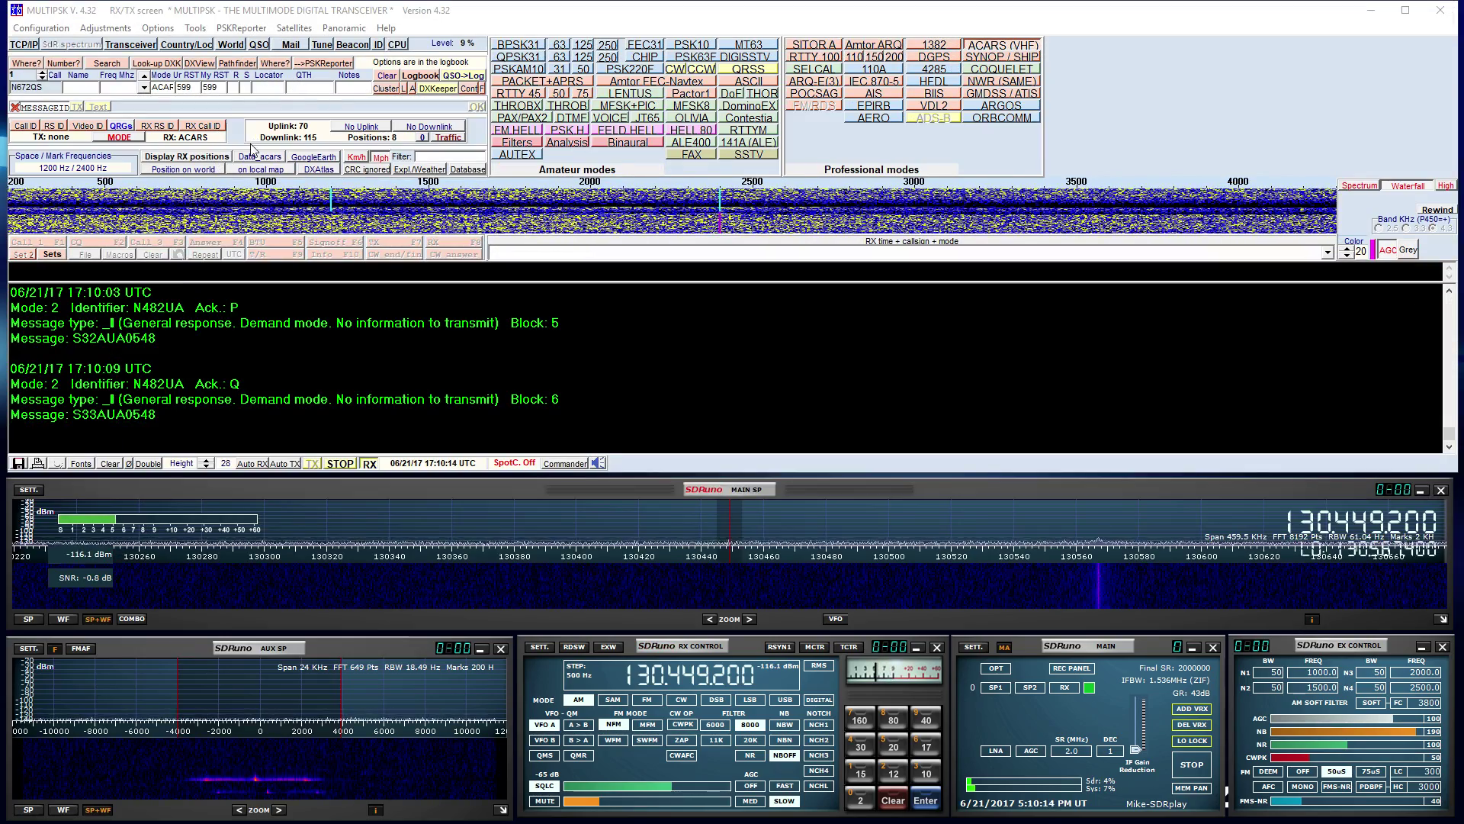
pyautogui.click(544, 801)
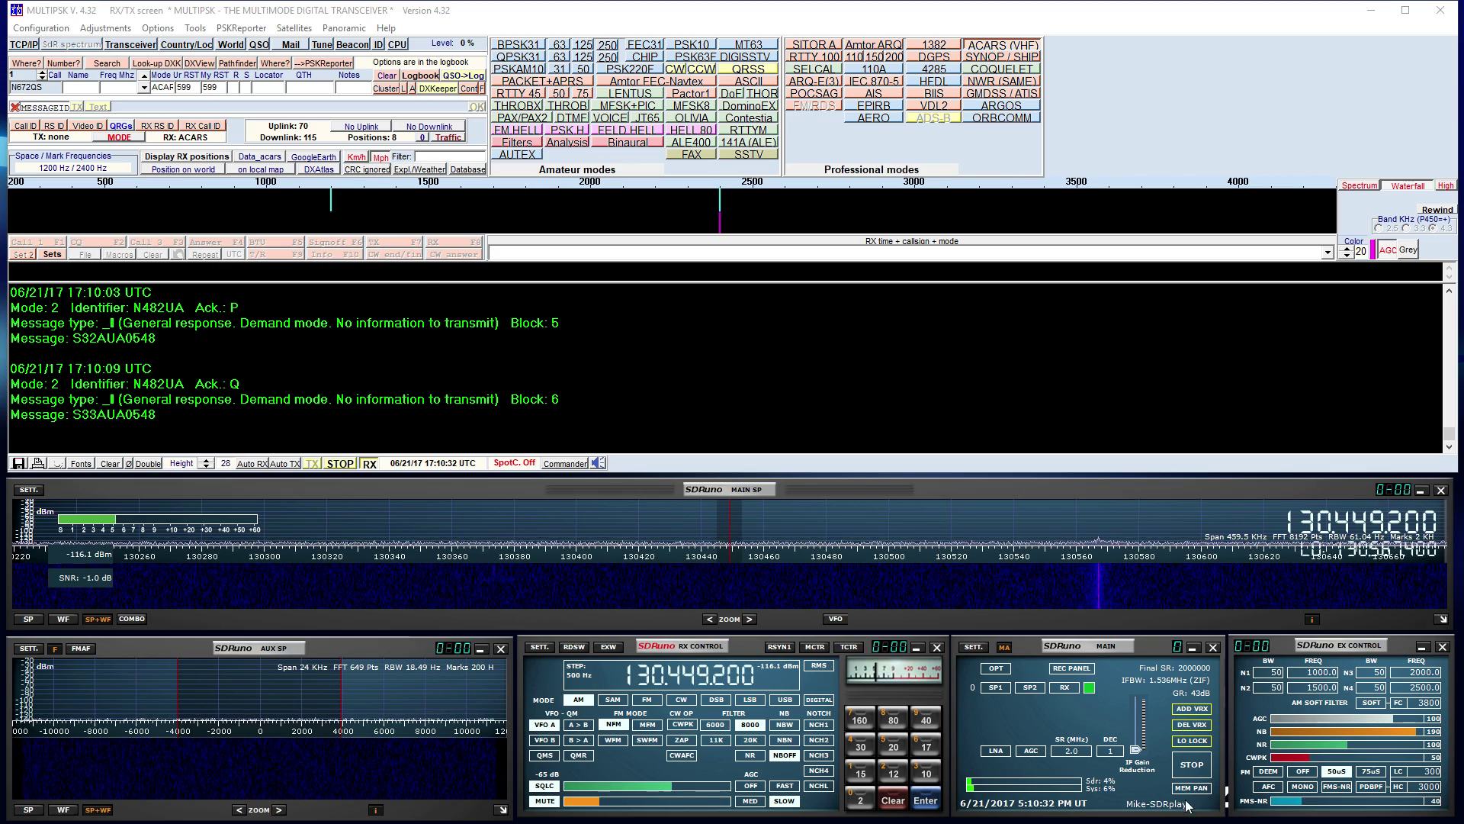
pyautogui.click(544, 801)
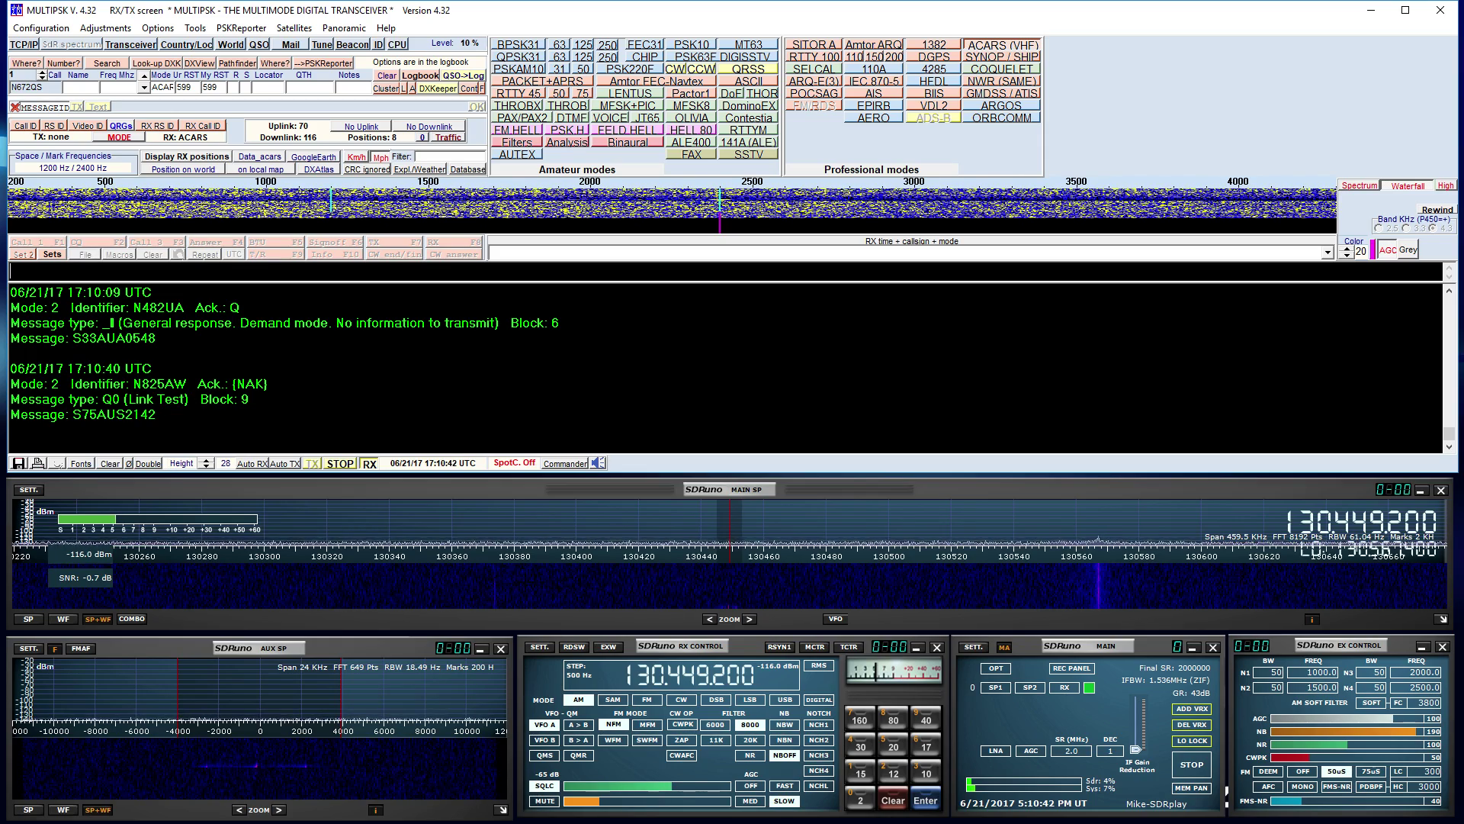
# Stop the receiver and copy the aircraft identifier N825AW from the latest decoded ACARS message in MultiPSK
pyautogui.click(1209, 766)
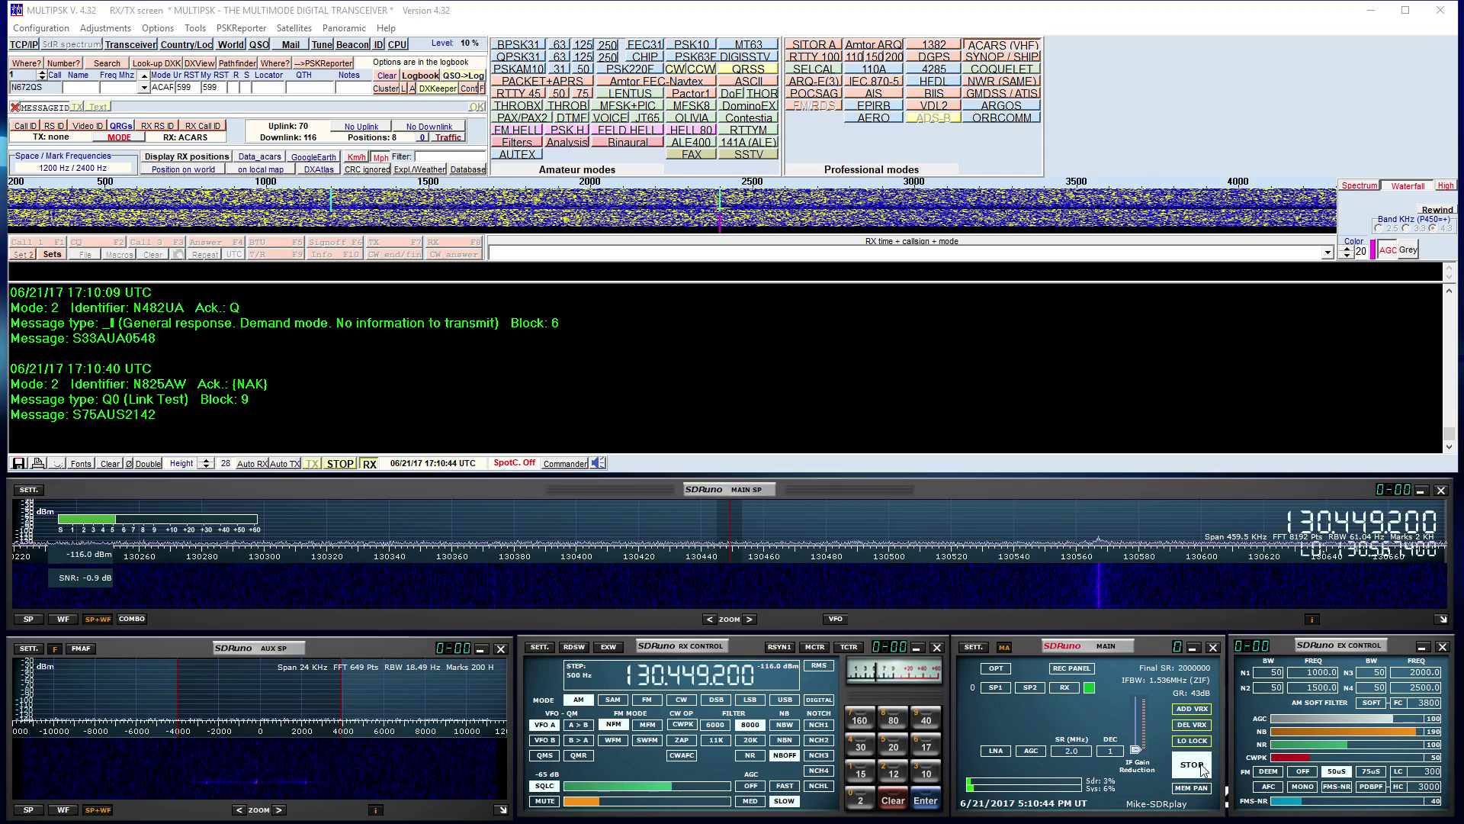
pyautogui.doubleClick(150, 383)
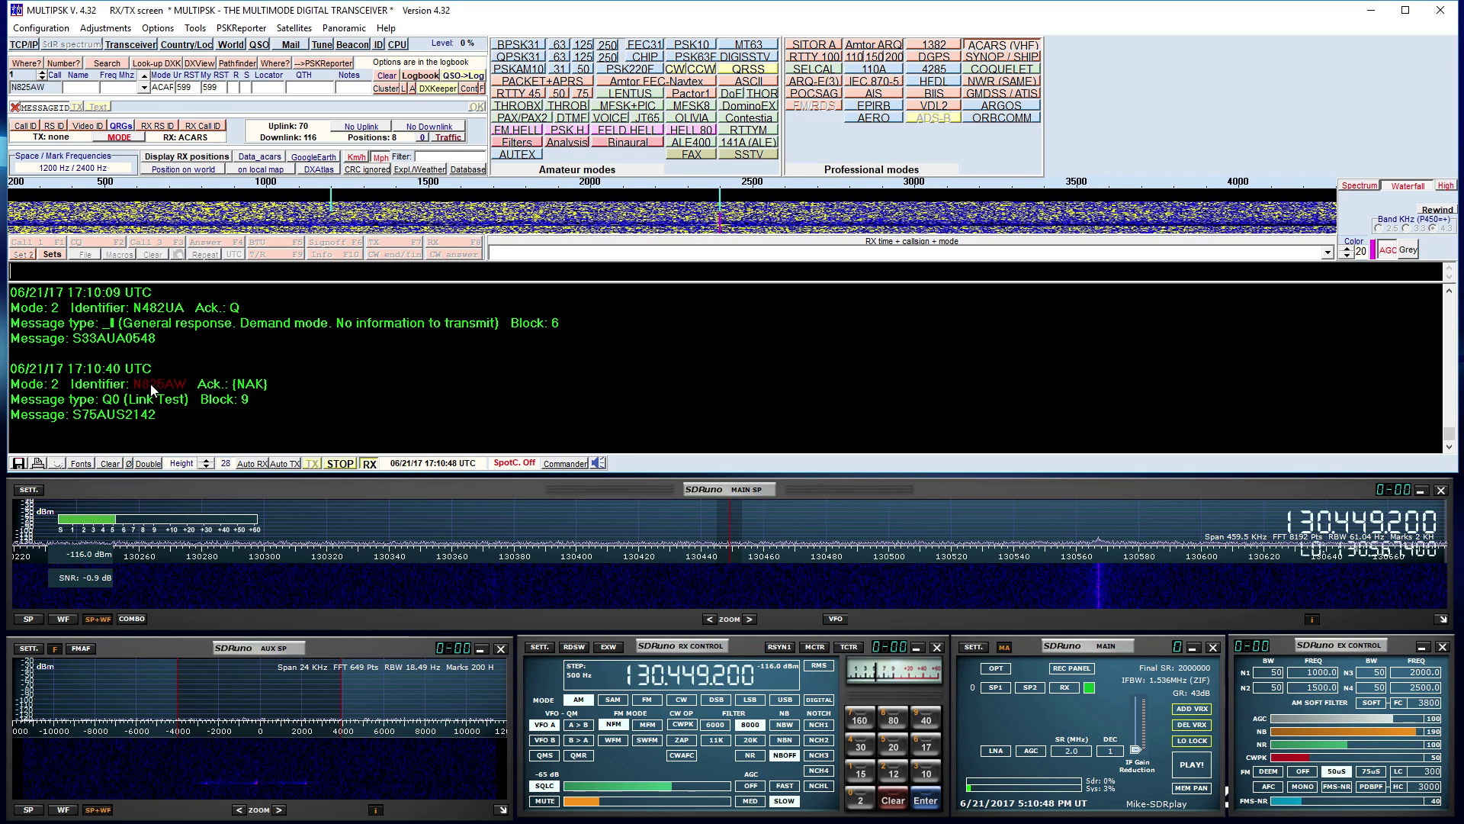
pyautogui.rightClick(149, 383)
pyautogui.click(200, 395)
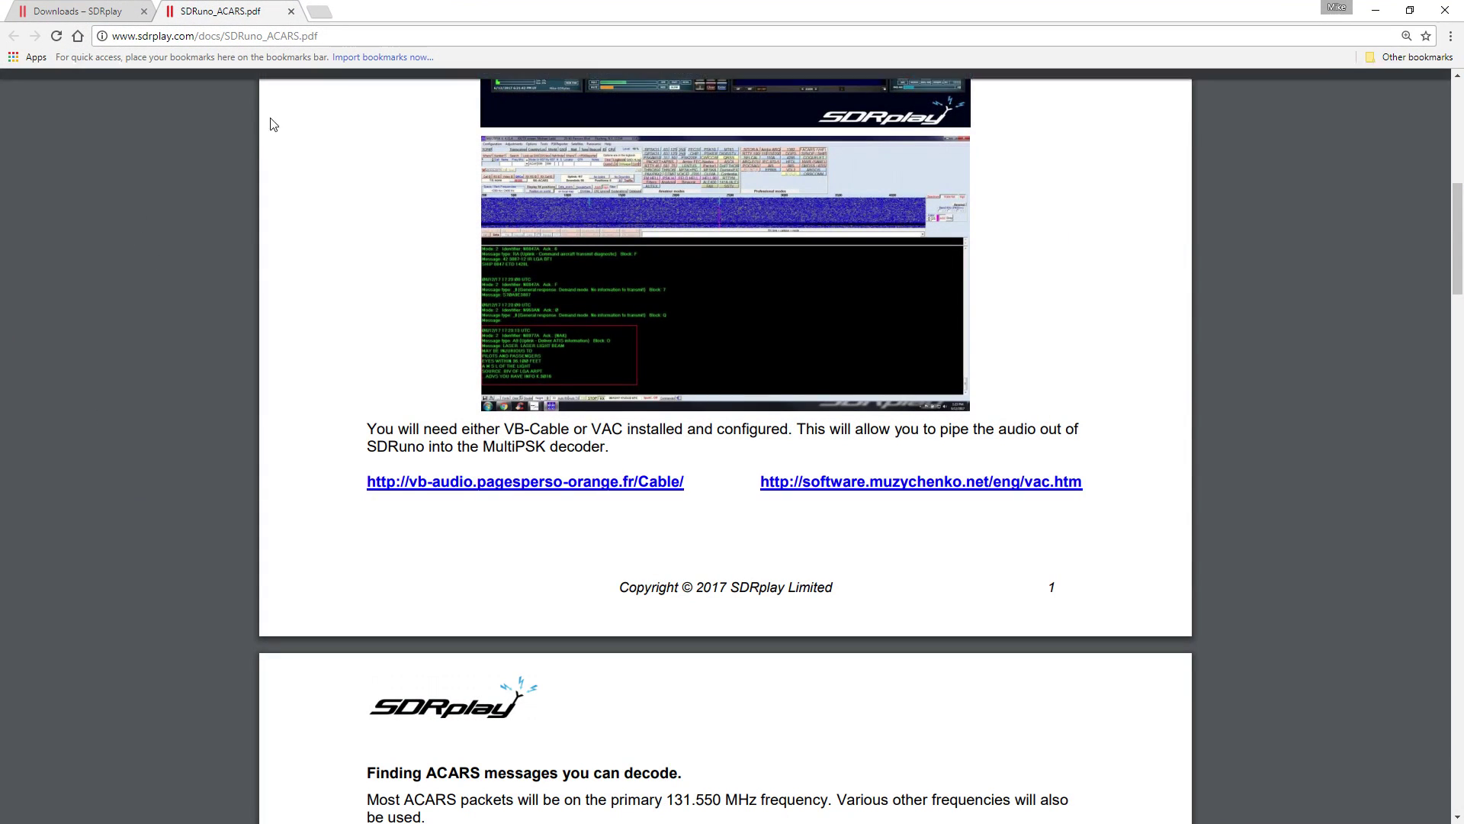
# Switch to Chrome and load flightaware.com in place of the ACARS guide
pyautogui.click(294, 40)
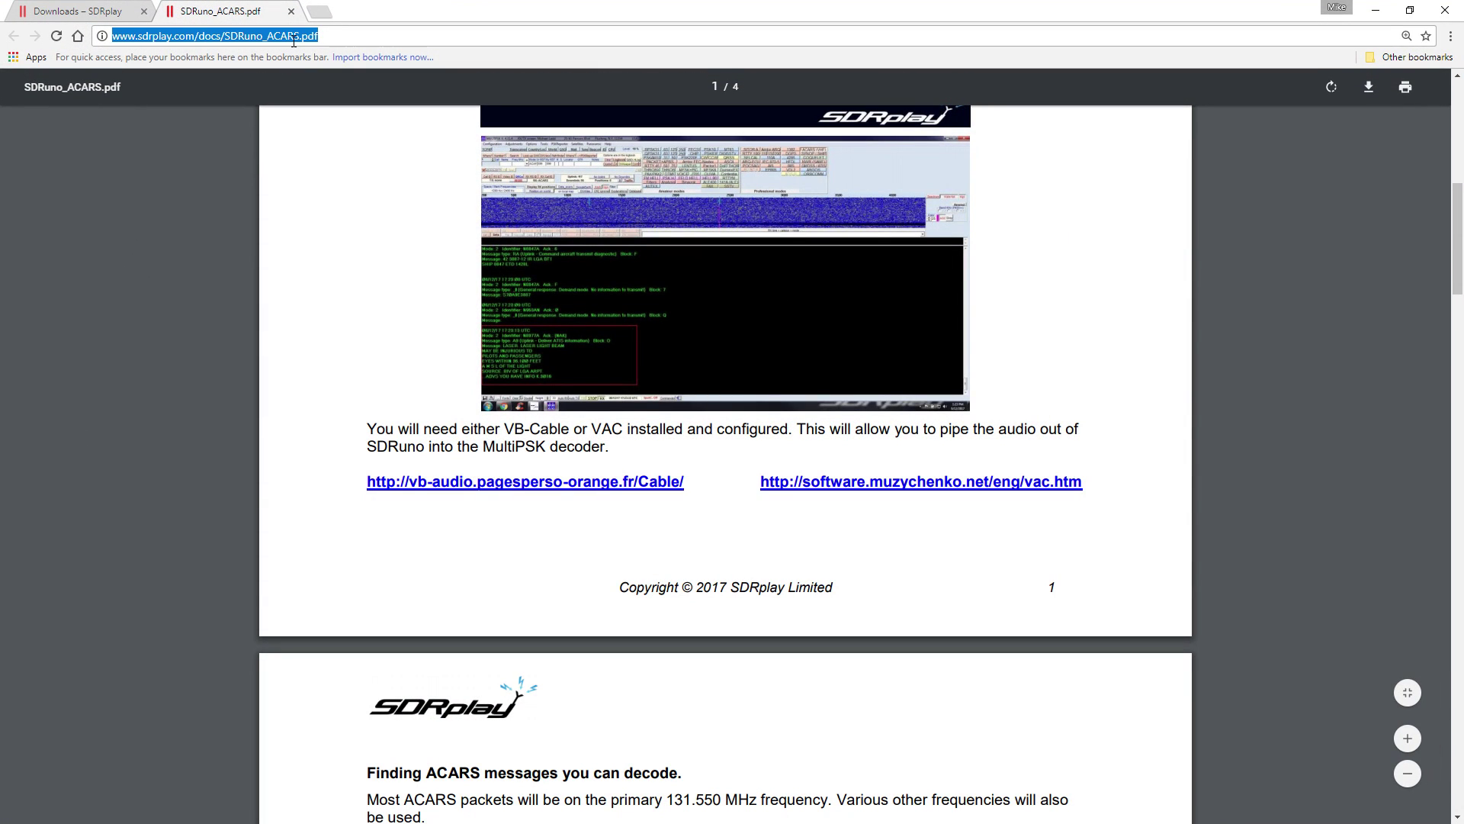
pyautogui.write('flighta')
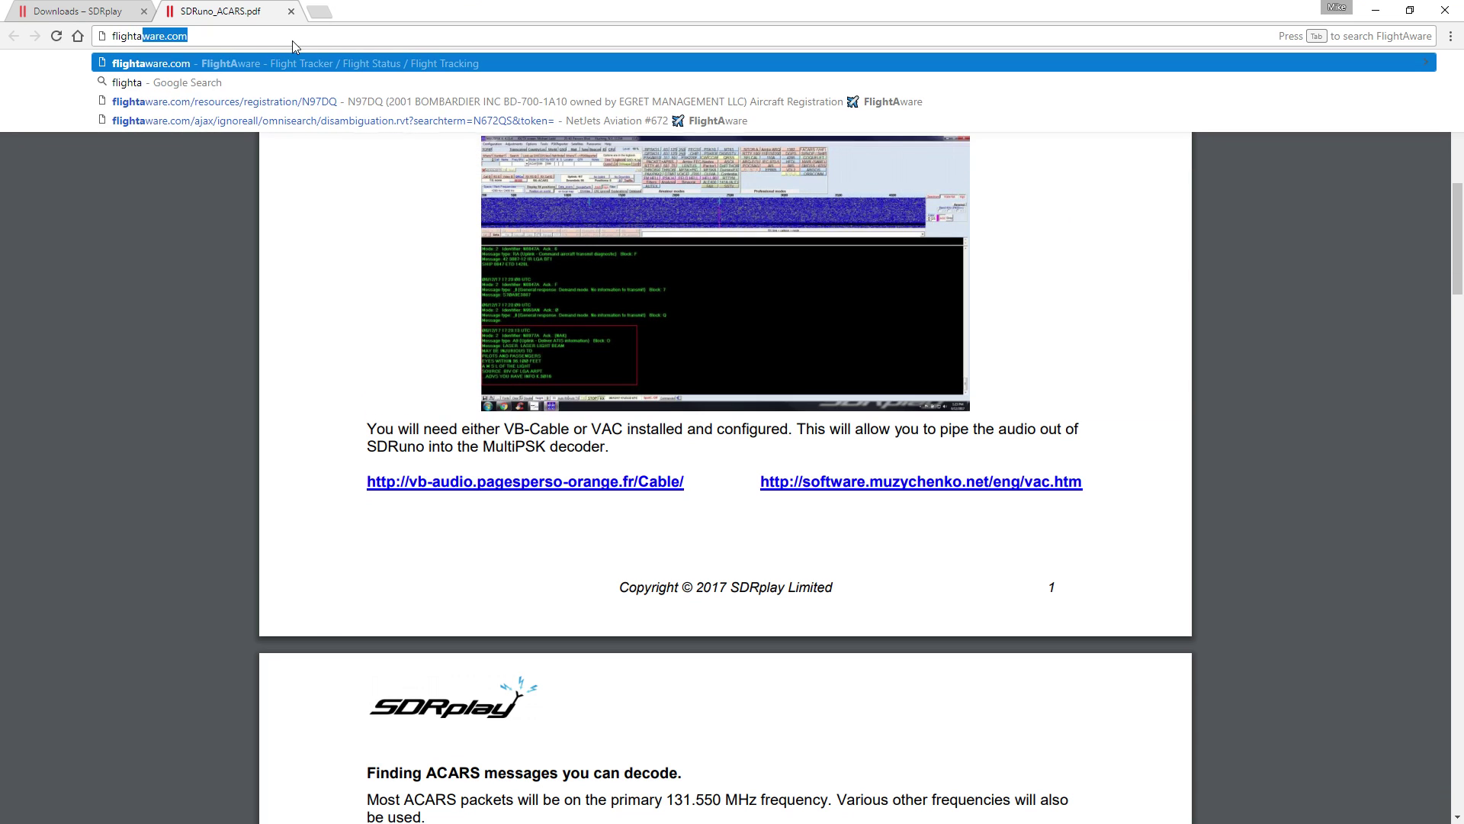
pyautogui.write('ware.com')
pyautogui.press('Return')
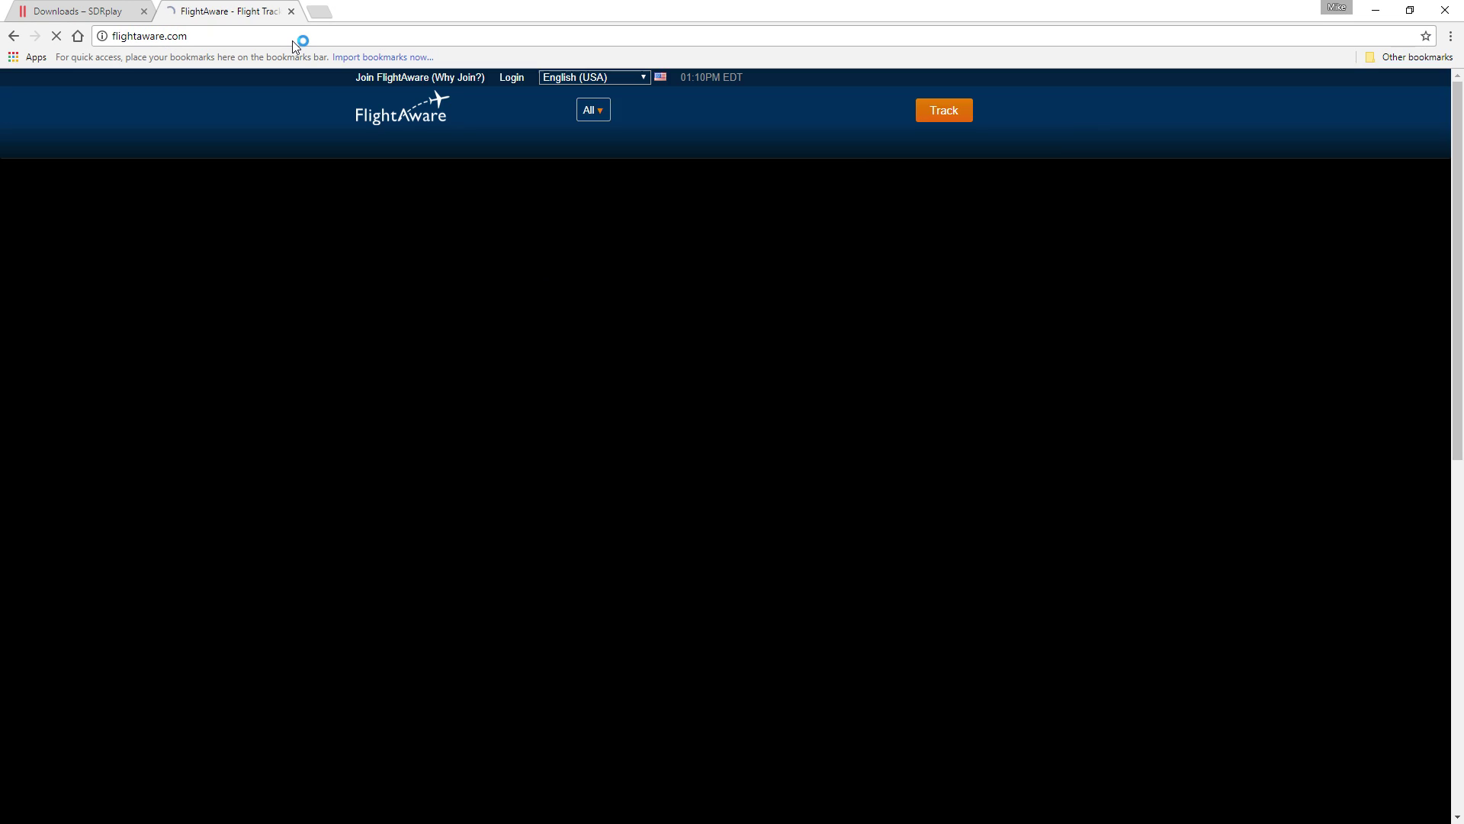
# Look up the copied aircraft identifier in FlightAware's flight and tail search
pyautogui.rightClick(576, 113)
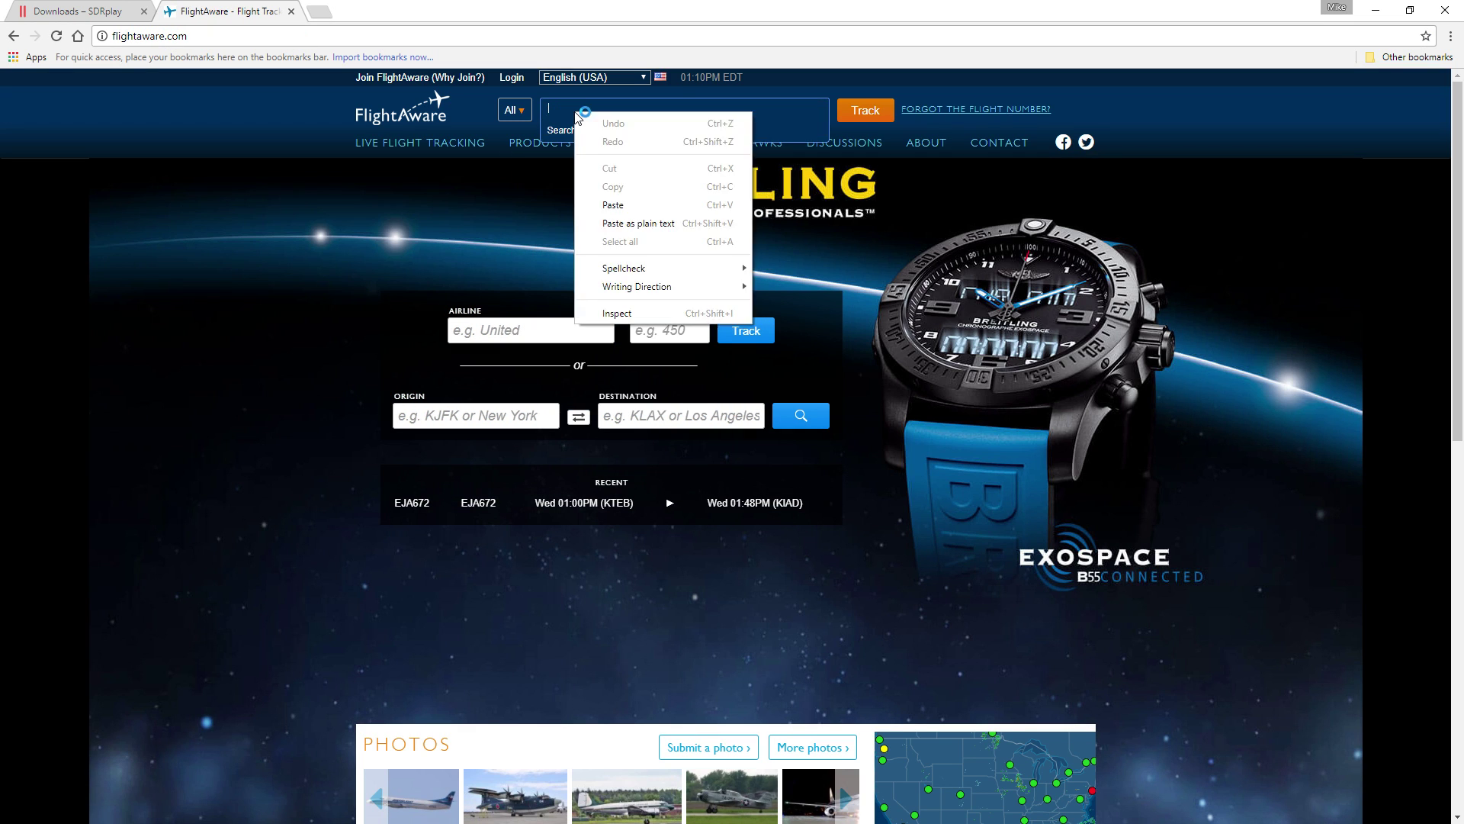
pyautogui.click(612, 205)
pyautogui.press('Return')
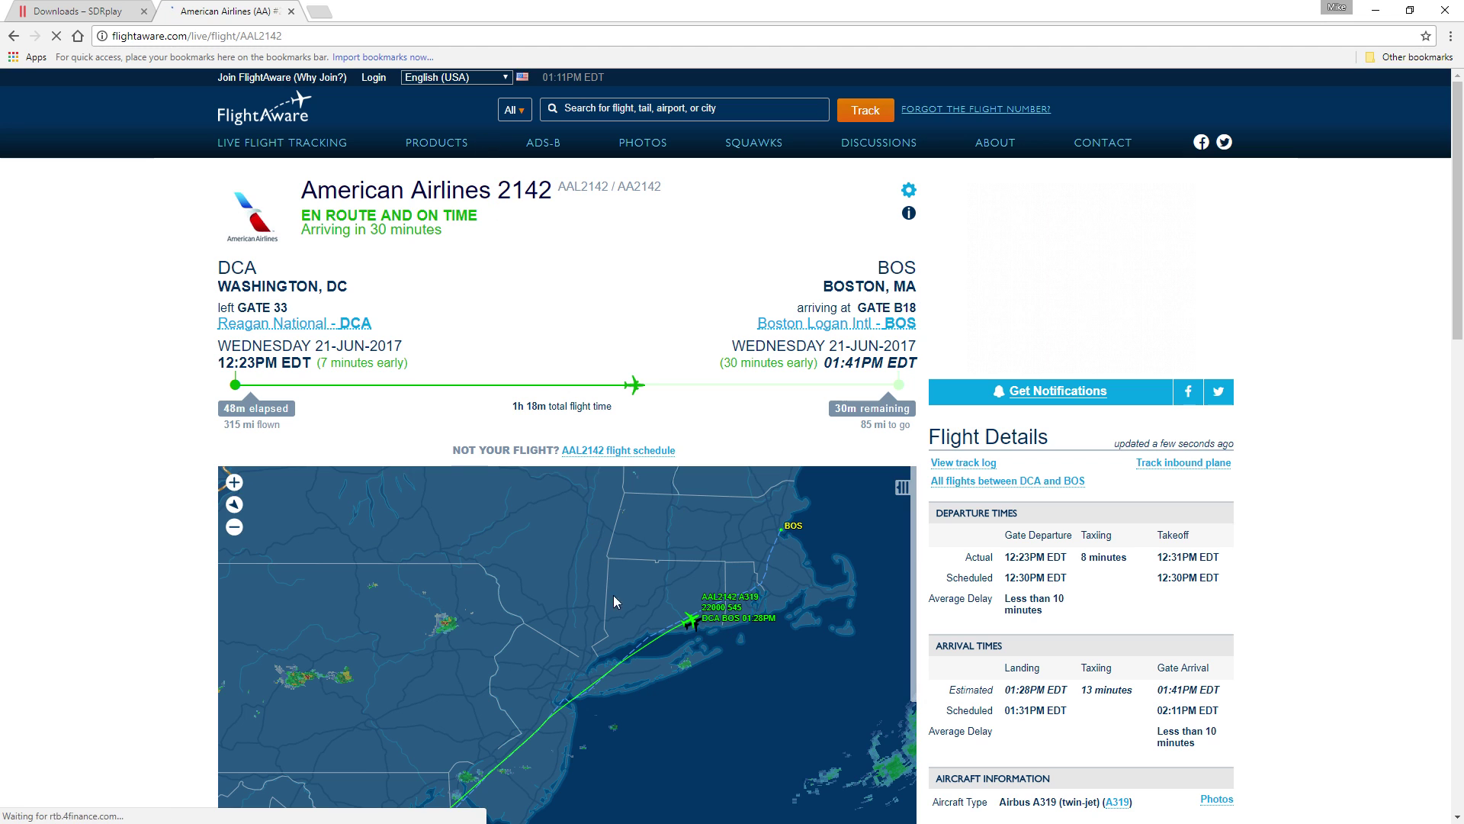
# Examine the aircraft's current position and route on the FlightAware map, and return to MultiPSK and SDRuno
pyautogui.scroll(3, 645, 646)
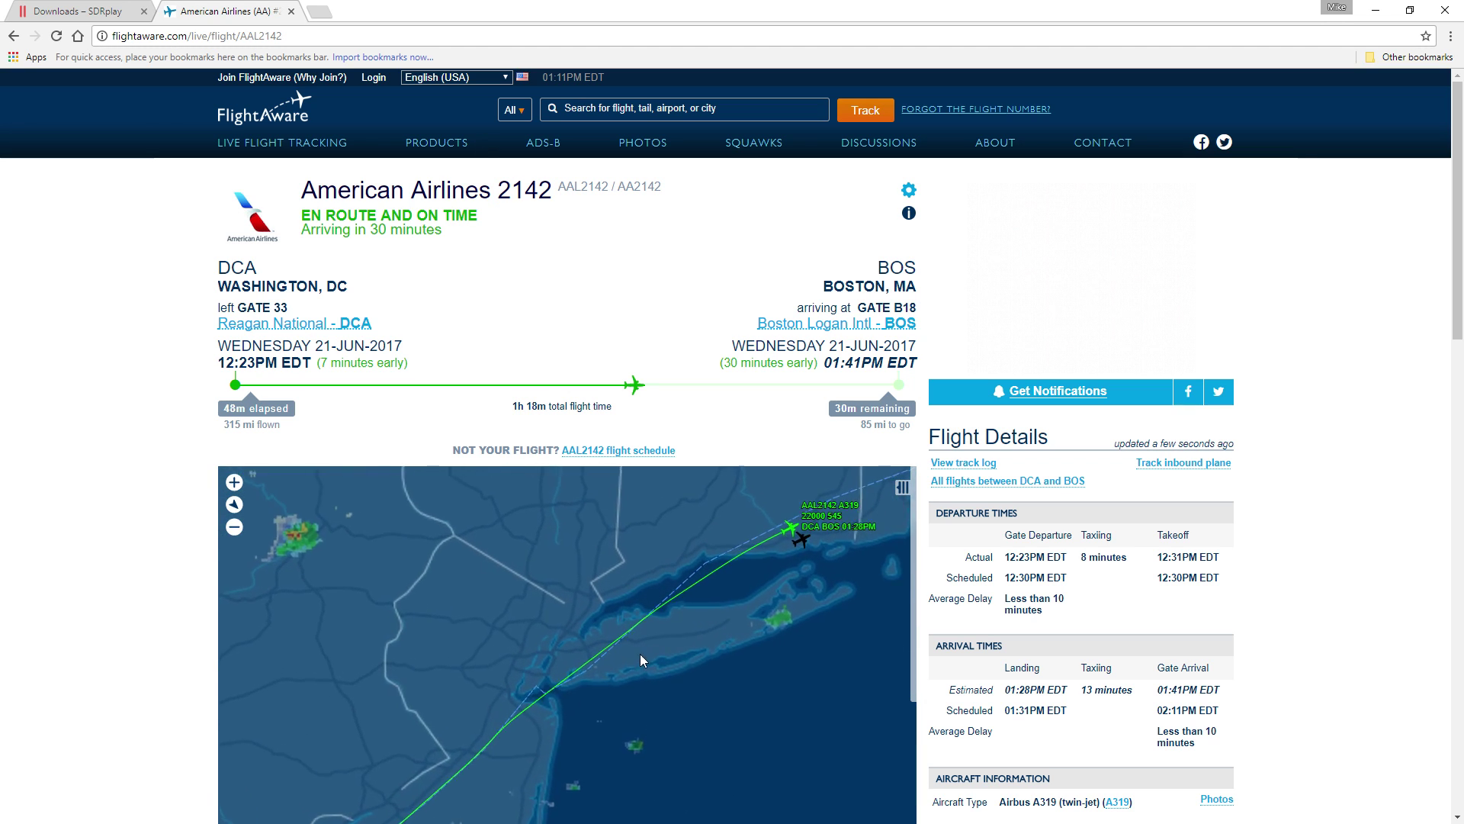
pyautogui.scroll(-2, 752, 609)
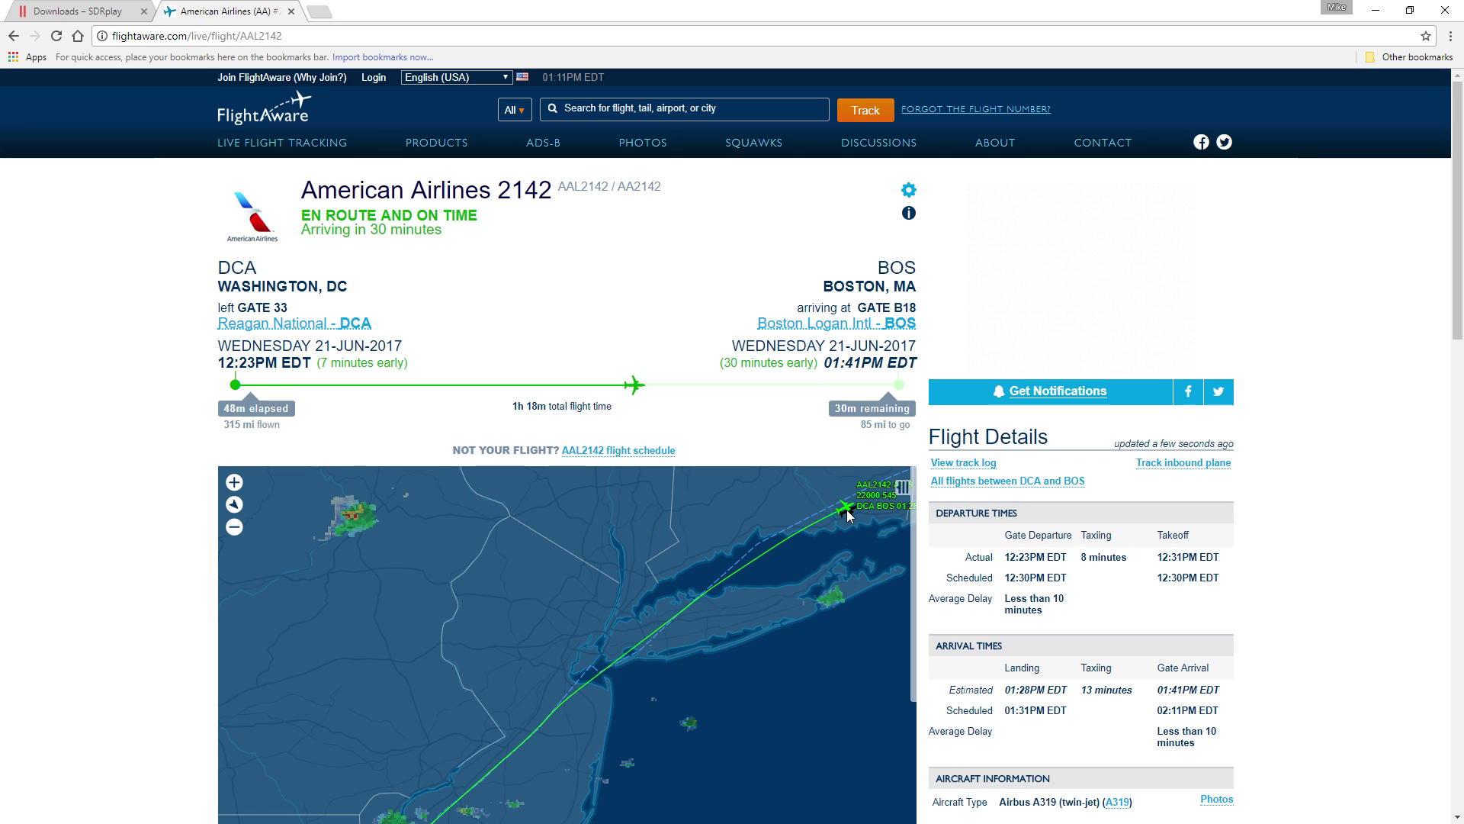
pyautogui.moveTo(831, 526); pyautogui.dragTo(749, 592)
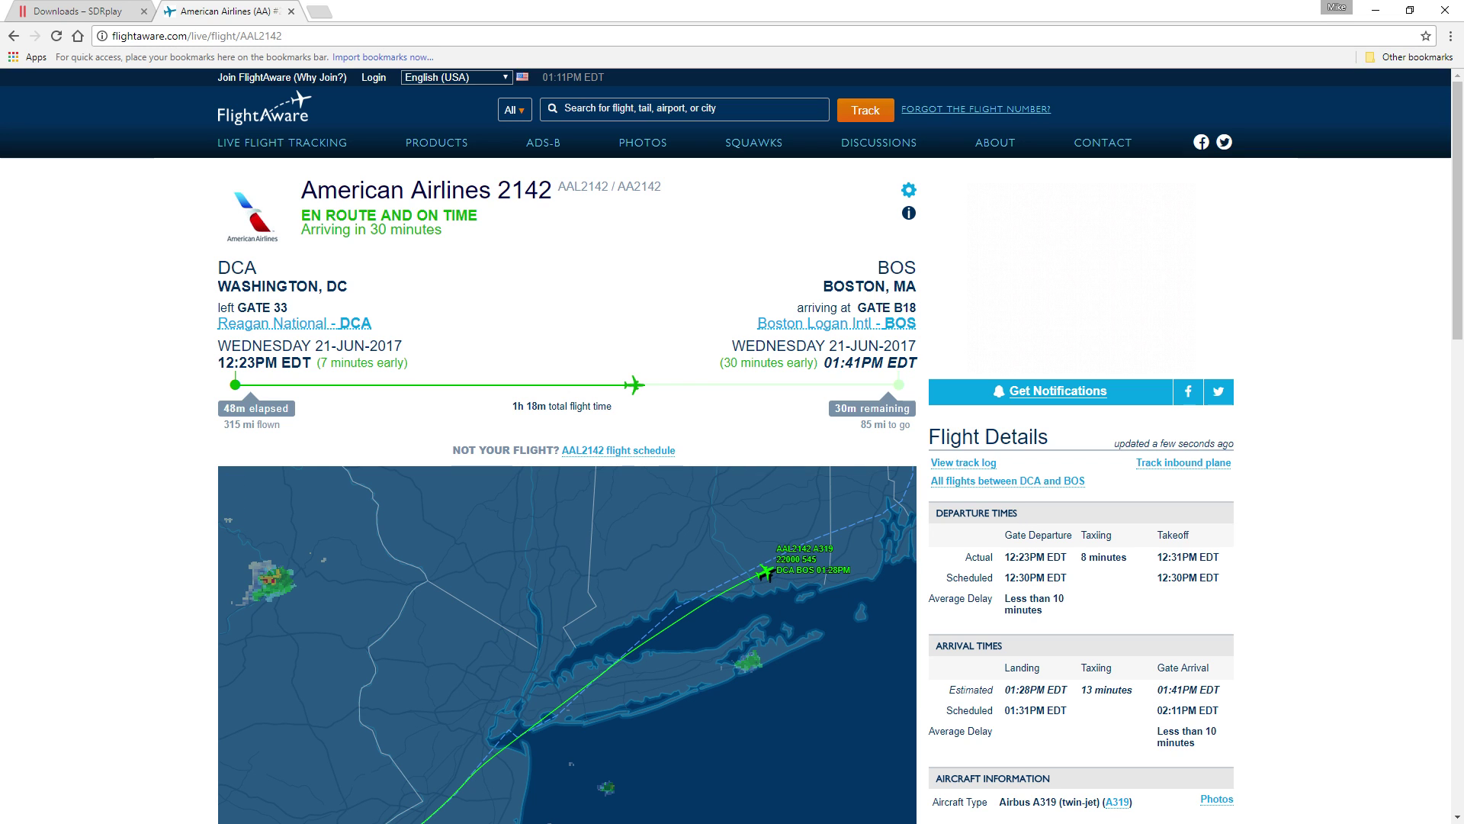
pyautogui.click(1380, 9)
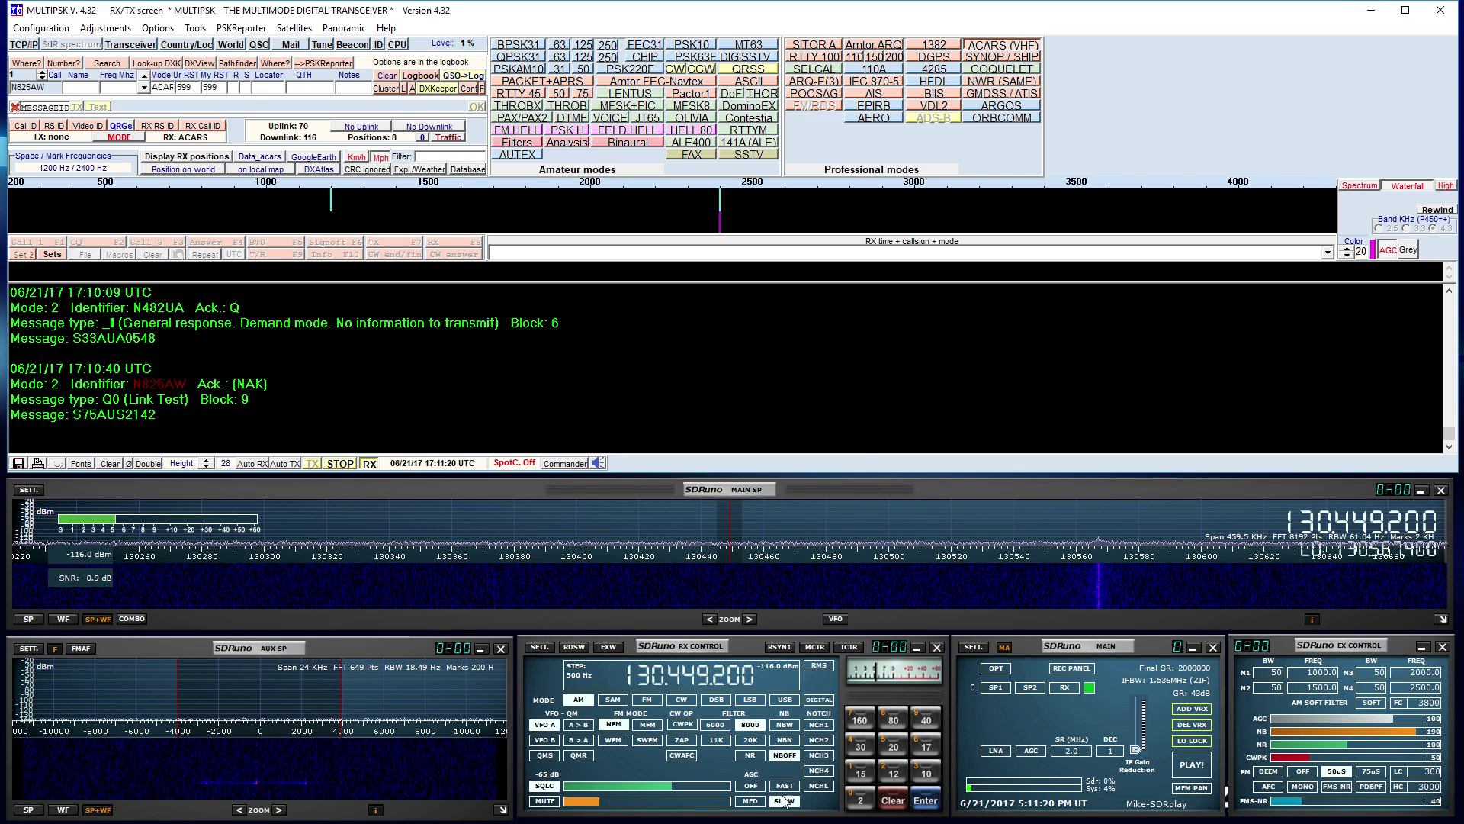
# Start the SDRuno receiver and copy the aircraft identifier N317NB from the newly decoded ACARS message in MultiPSK
pyautogui.click(1192, 764)
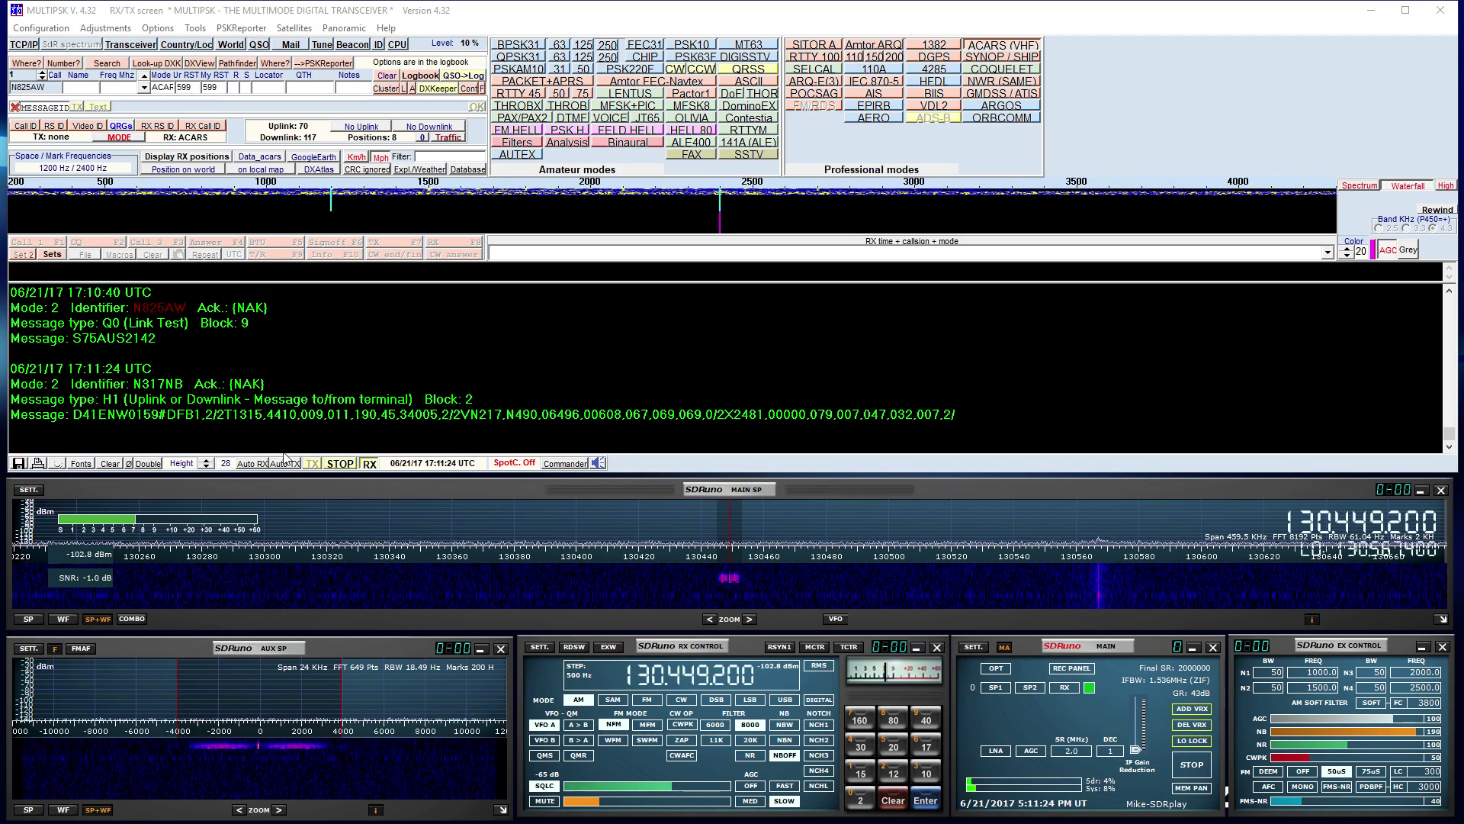
pyautogui.rightClick(152, 384)
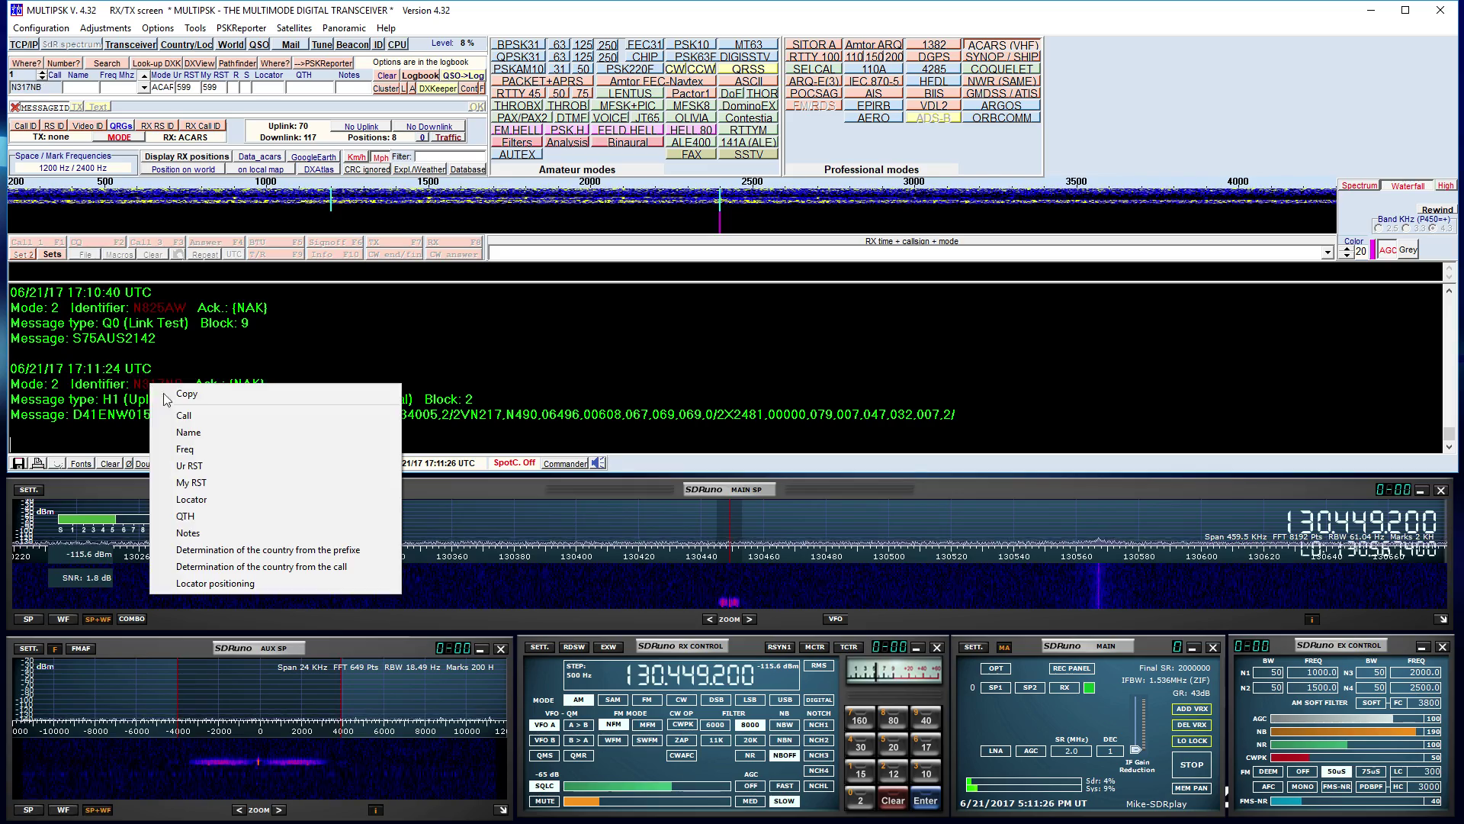
pyautogui.click(187, 394)
# Switch to Chrome, look up the copied identifier in FlightAware's search, and return to MultiPSK after viewing the flight
pyautogui.hotkey('alt', 'Tab')
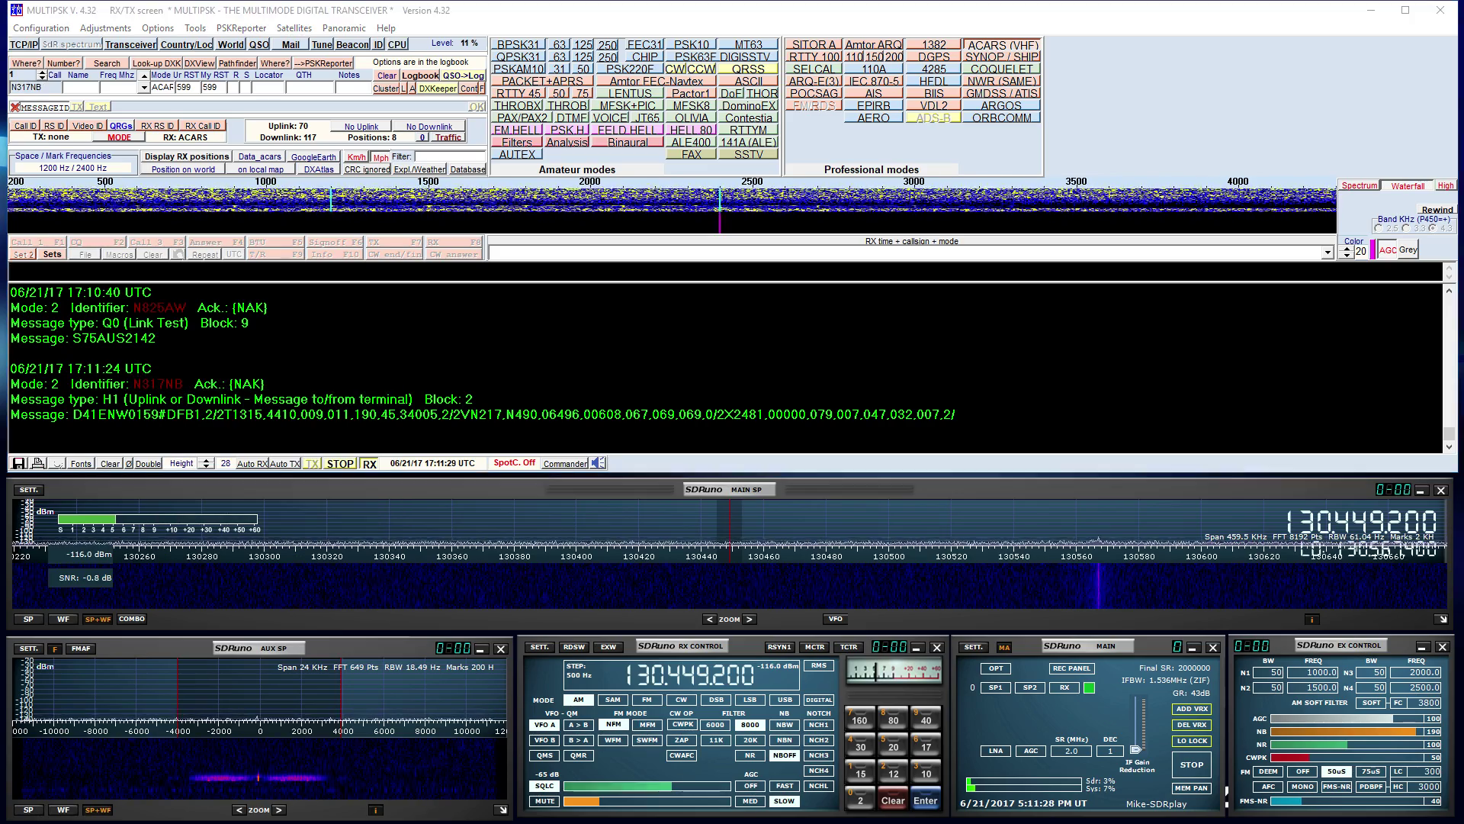
pyautogui.rightClick(612, 111)
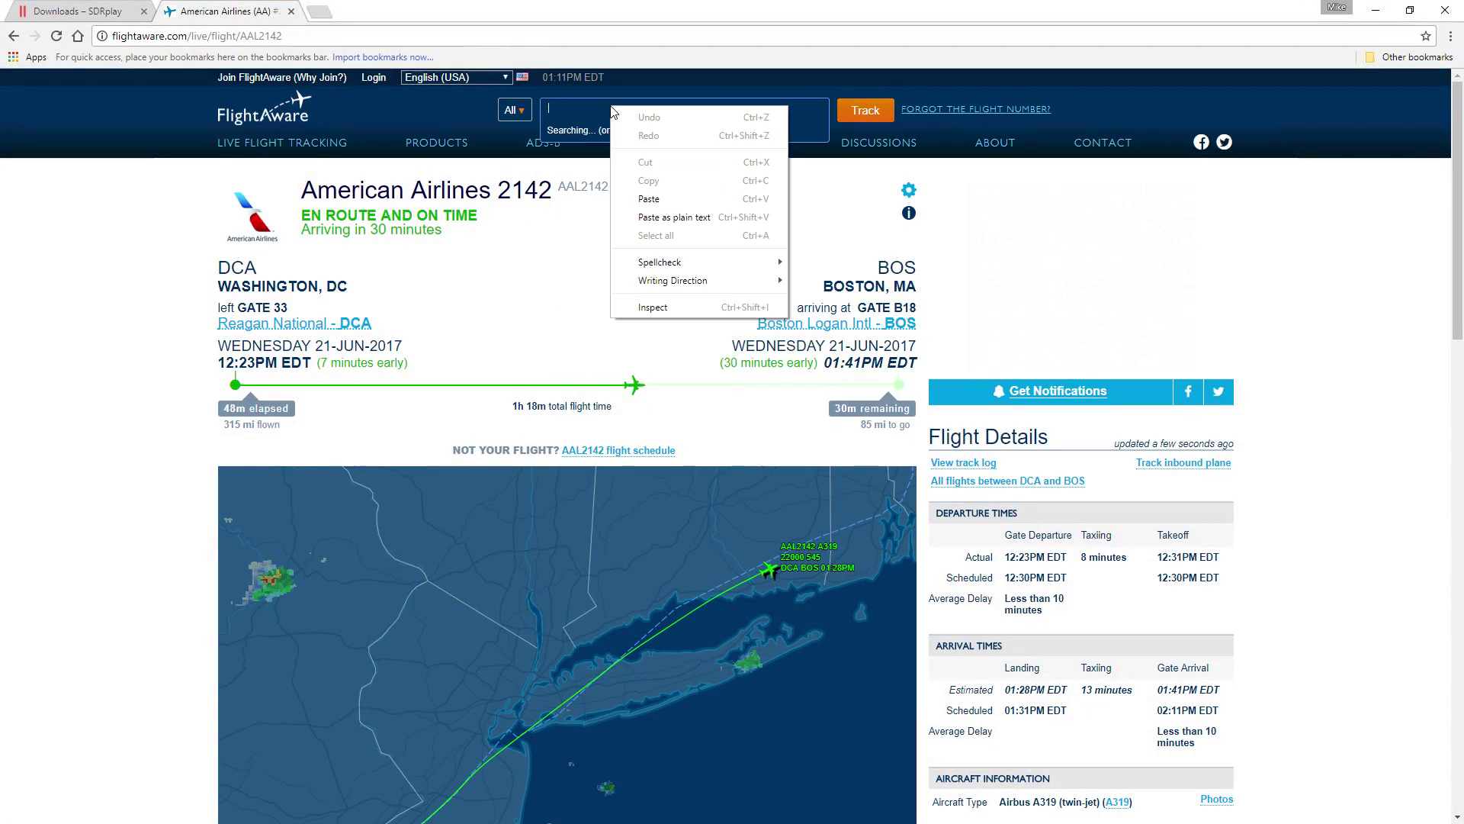
pyautogui.click(650, 199)
pyautogui.click(877, 114)
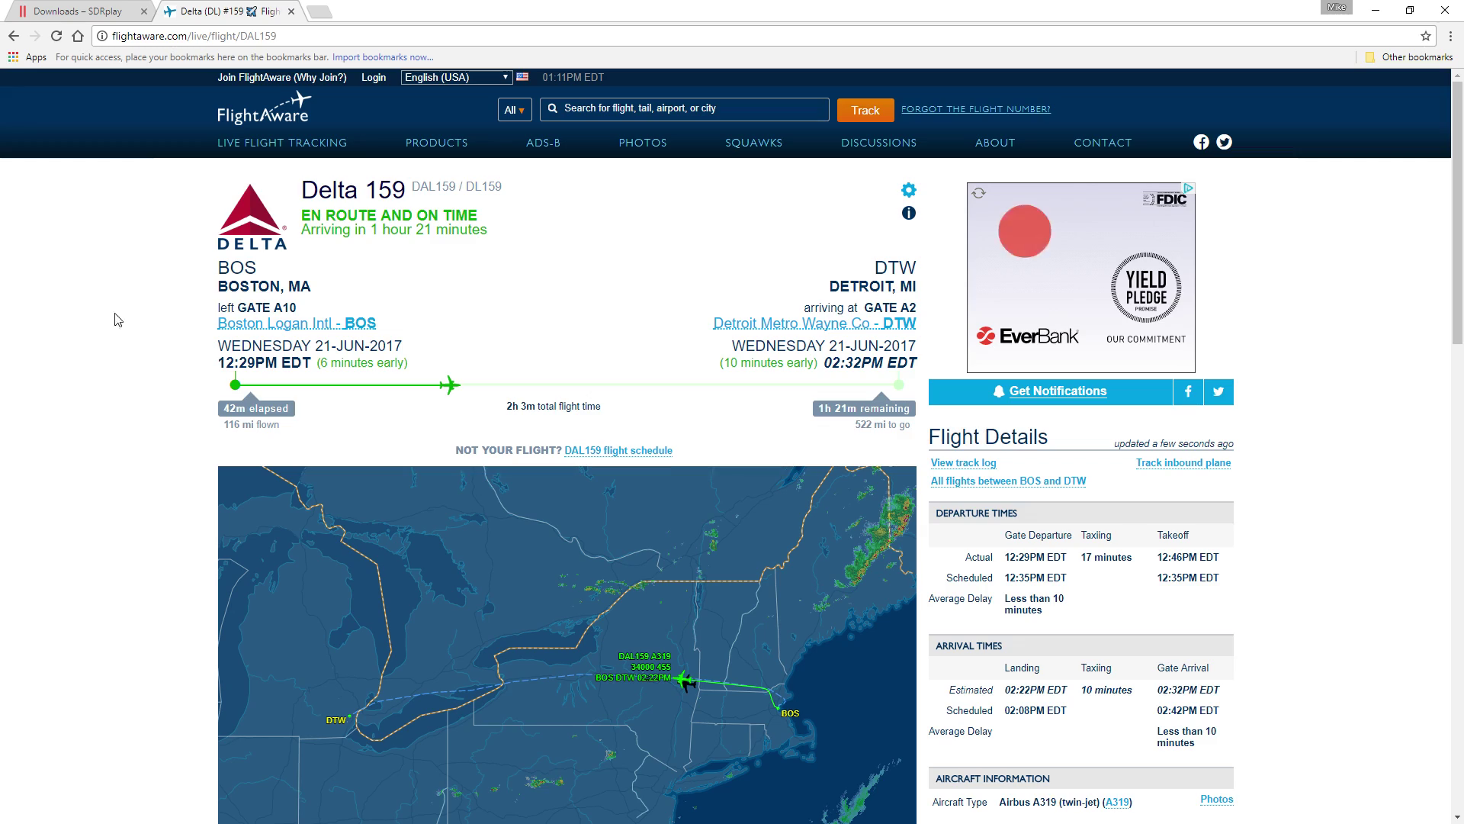
pyautogui.click(1371, 6)
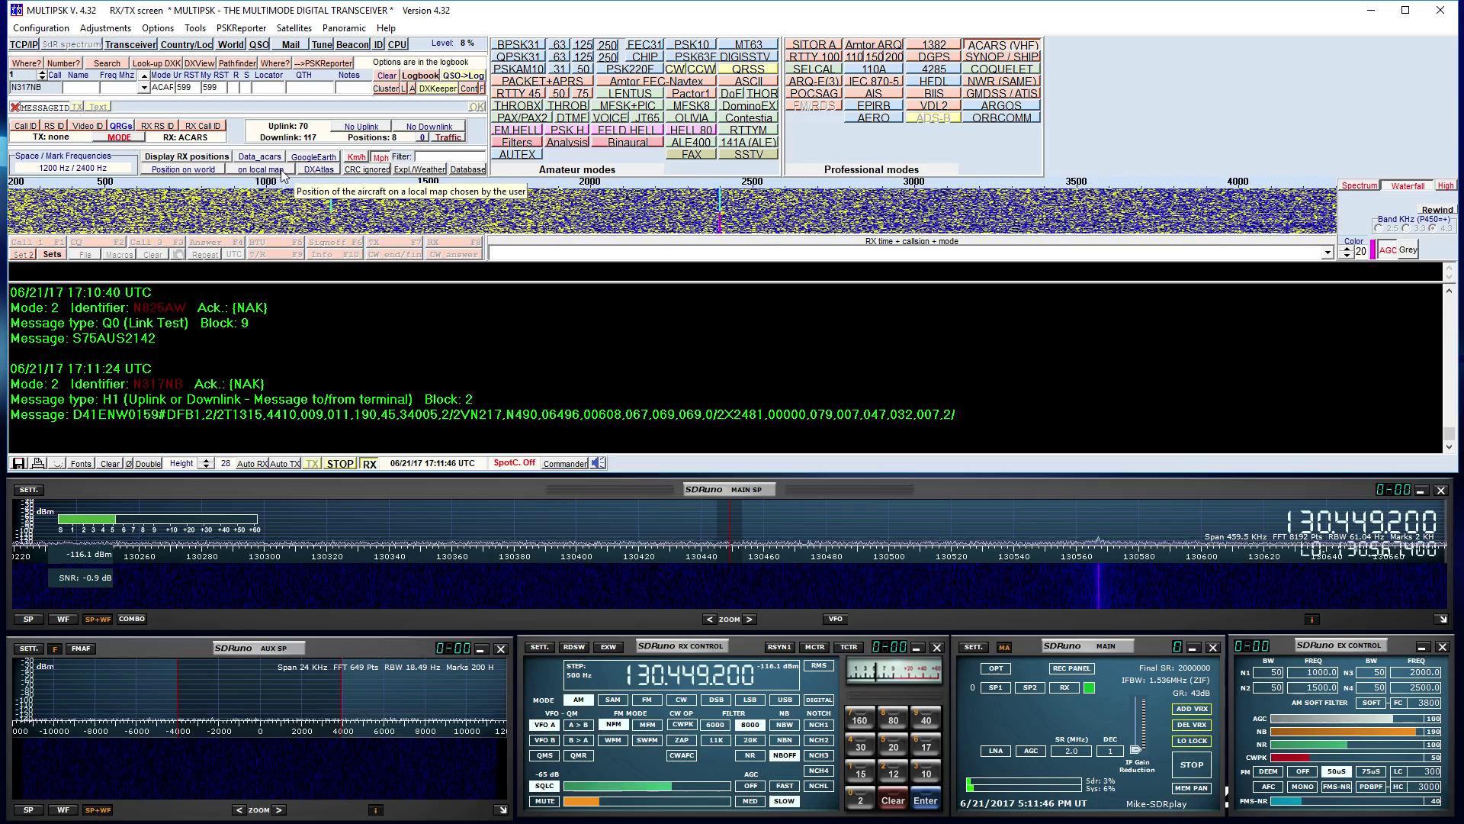
# View the world map for positioning ACARS aircraft, close it, and open the local aircraft map instead
pyautogui.click(211, 170)
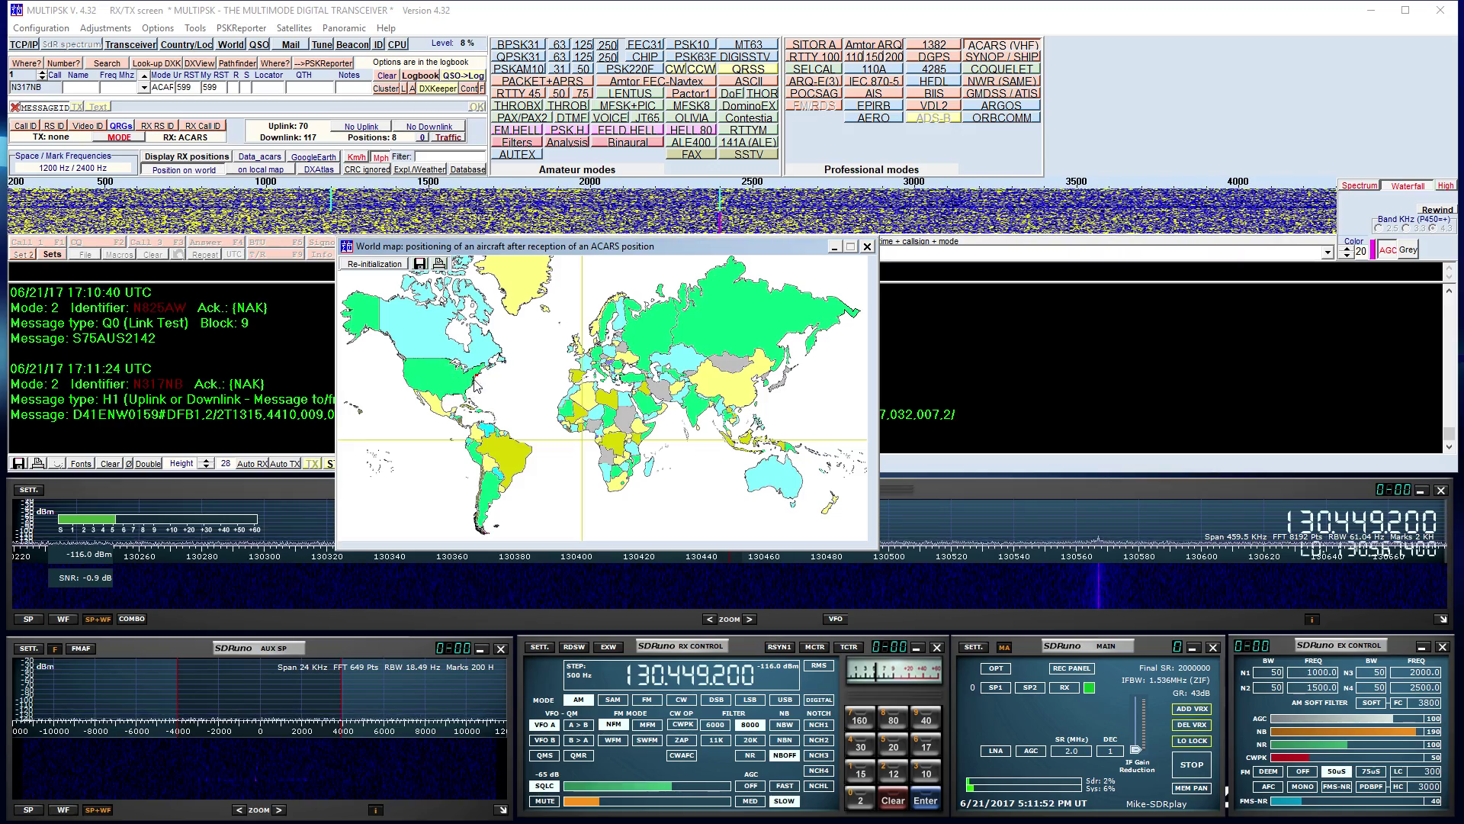
pyautogui.click(867, 247)
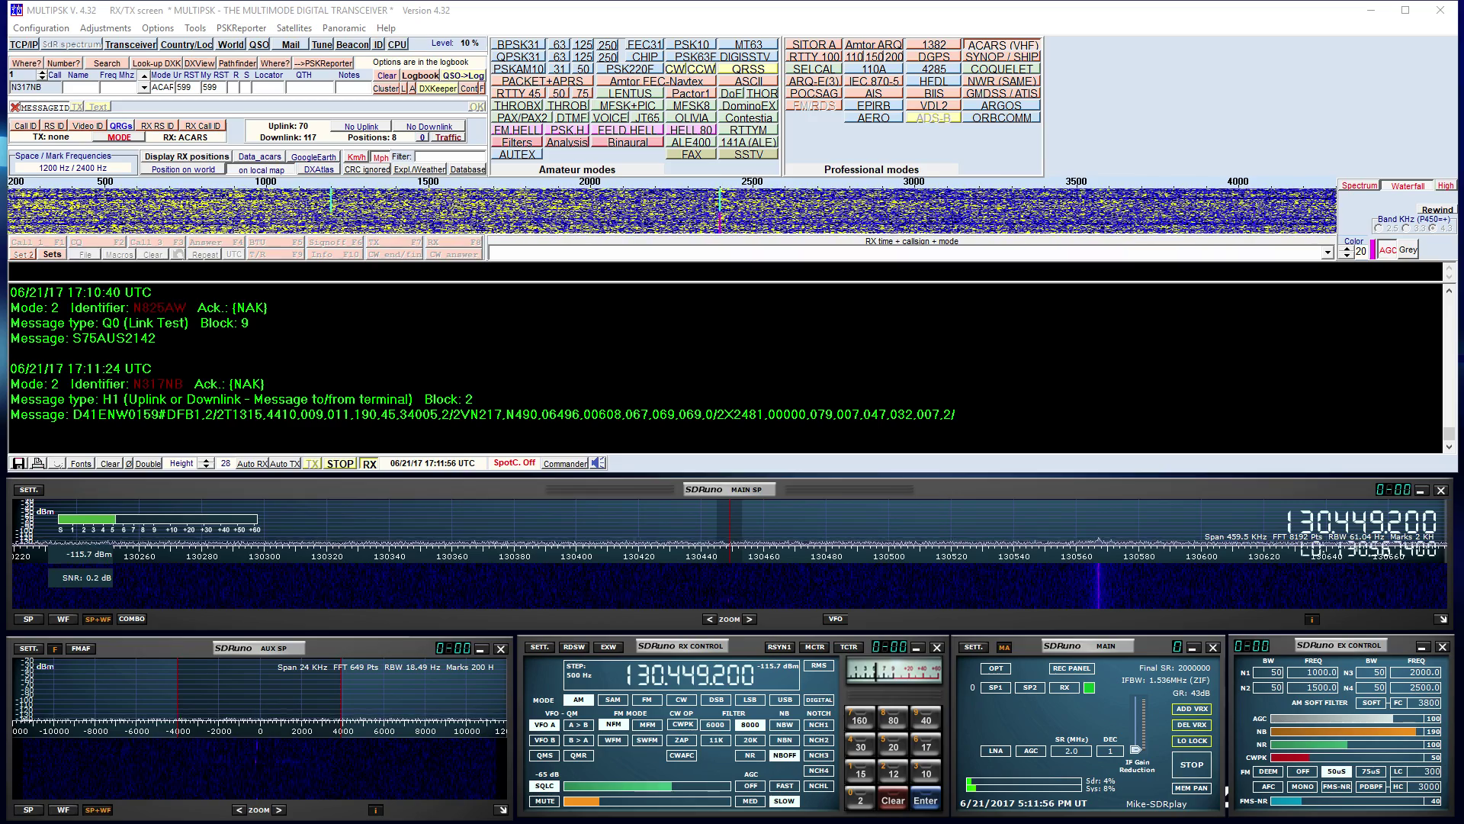
pyautogui.click(288, 175)
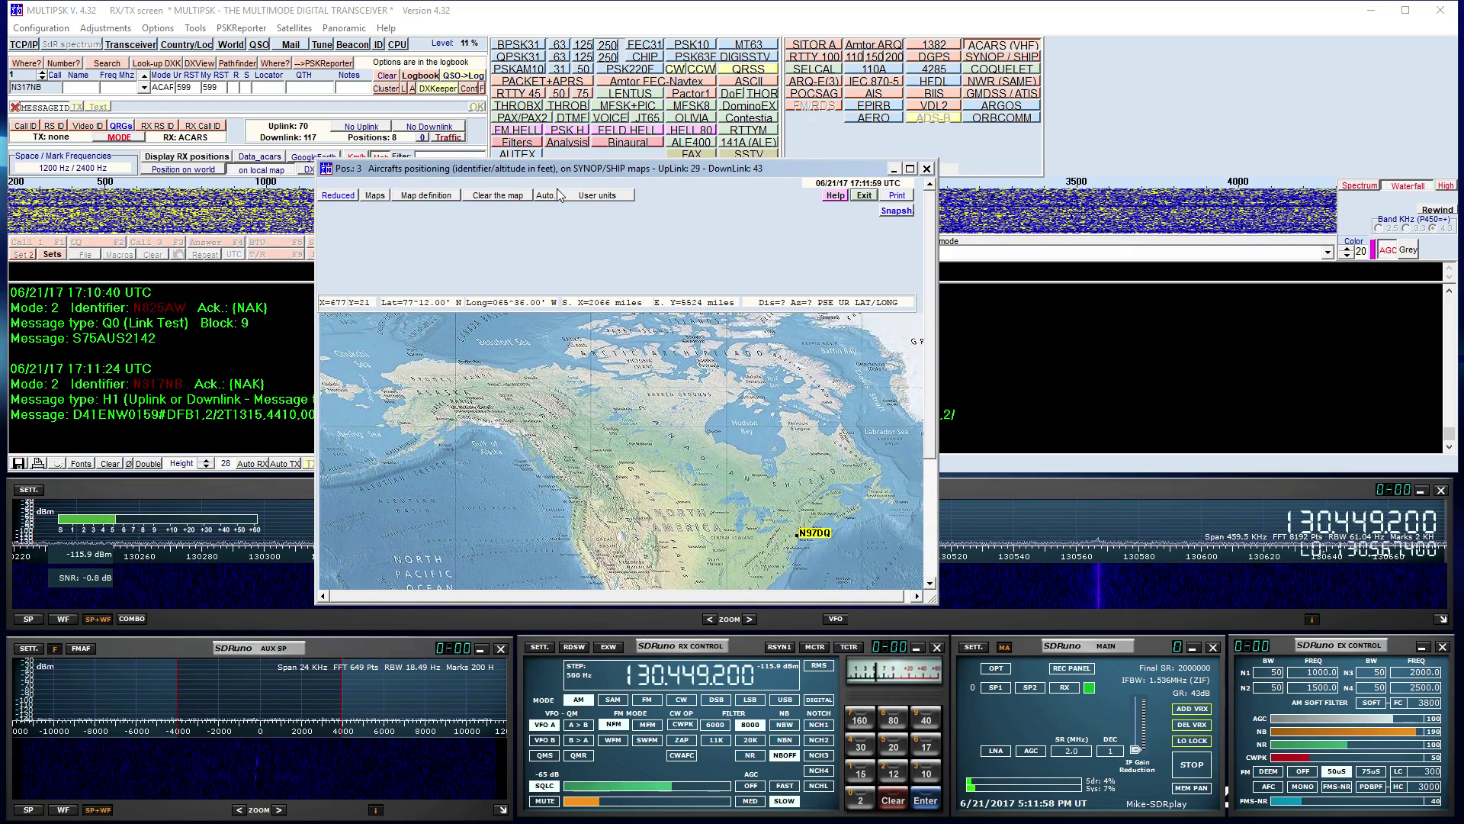
# Preview several defined maps for the aircraft positions, select North_America, and close the map list with storage
pyautogui.click(381, 195)
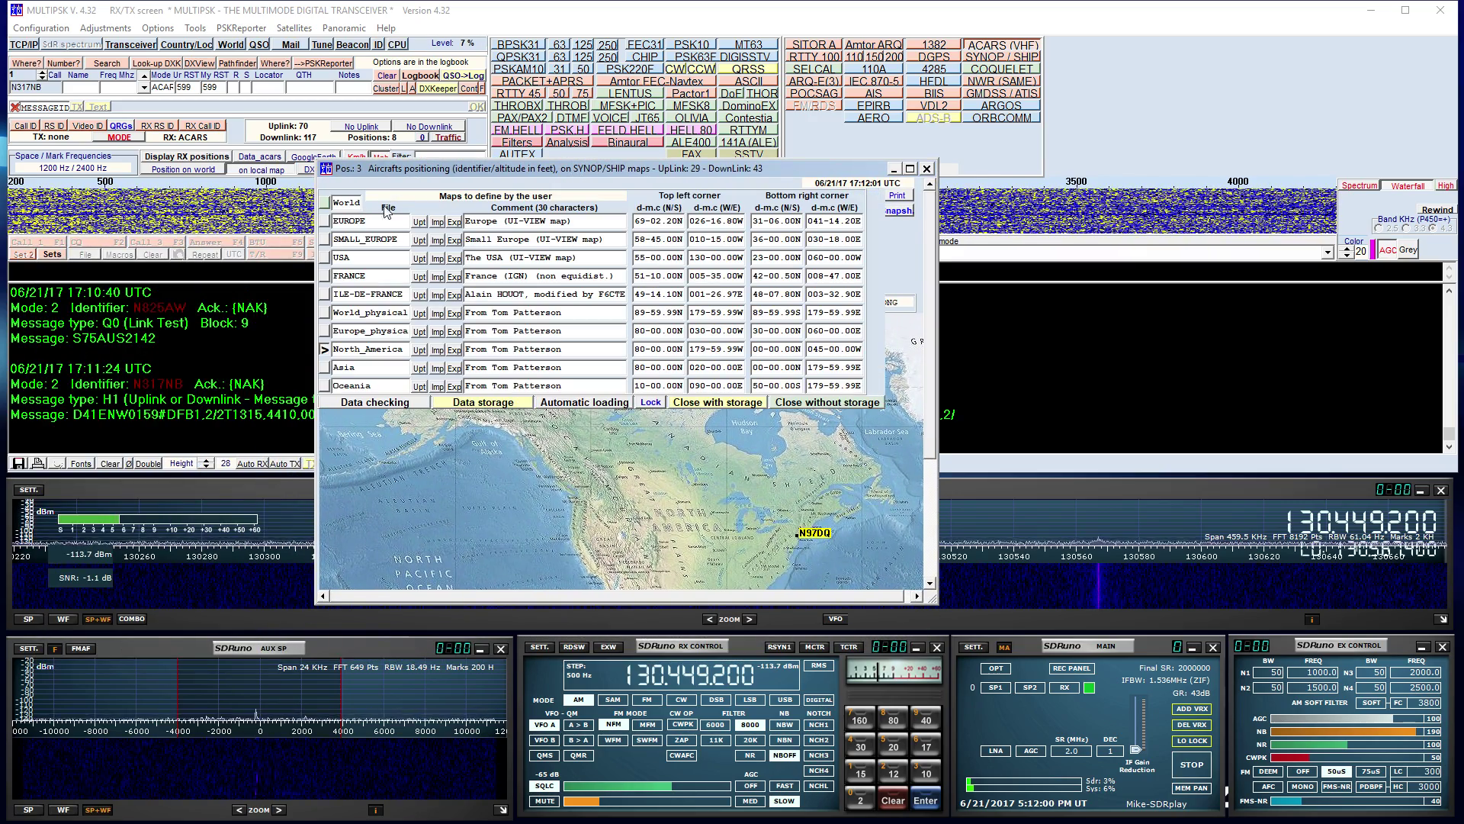
pyautogui.click(325, 239)
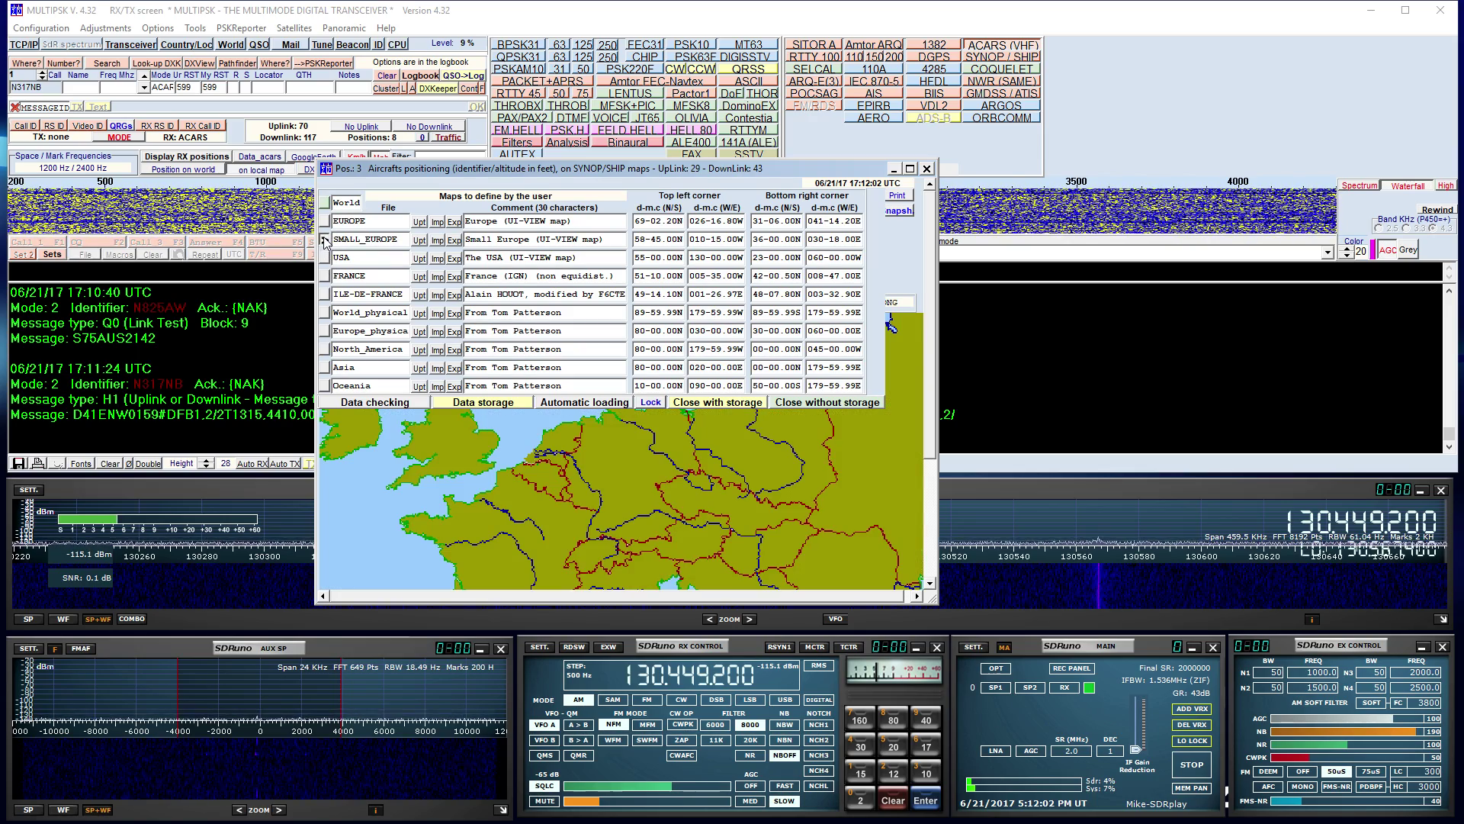
pyautogui.click(324, 258)
pyautogui.click(324, 294)
pyautogui.click(325, 313)
pyautogui.click(324, 331)
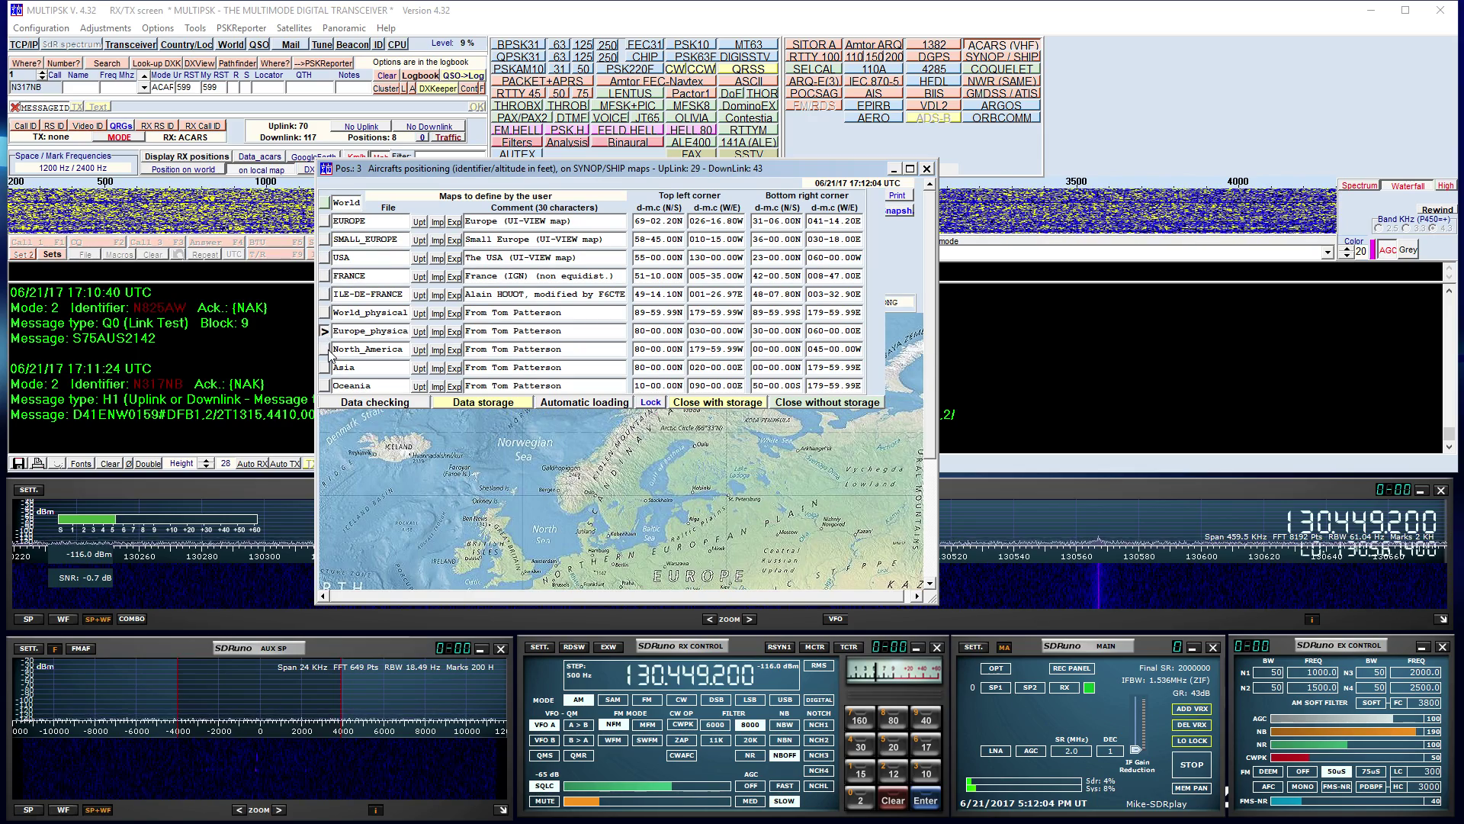
pyautogui.click(324, 349)
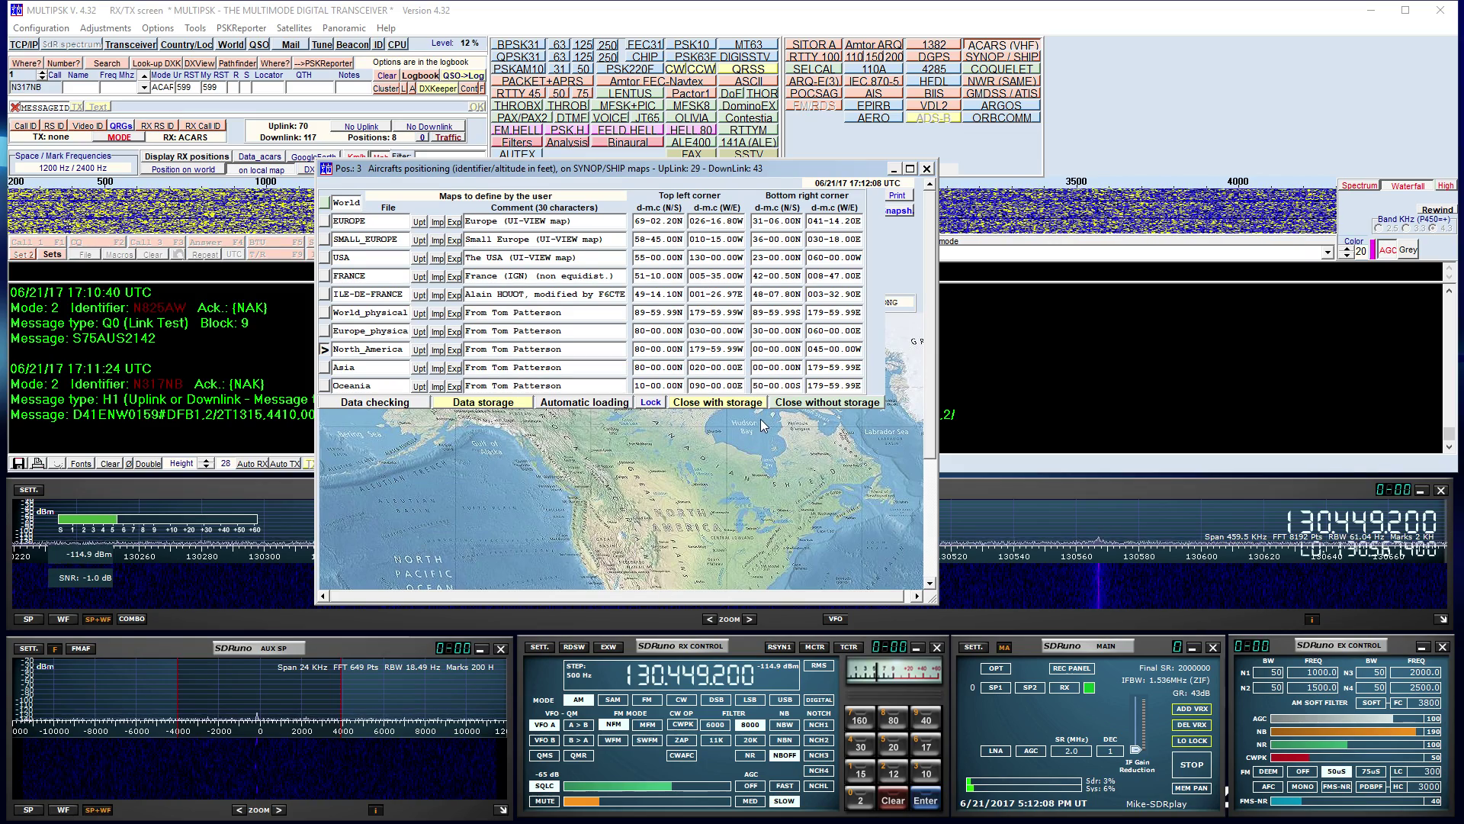
pyautogui.click(730, 406)
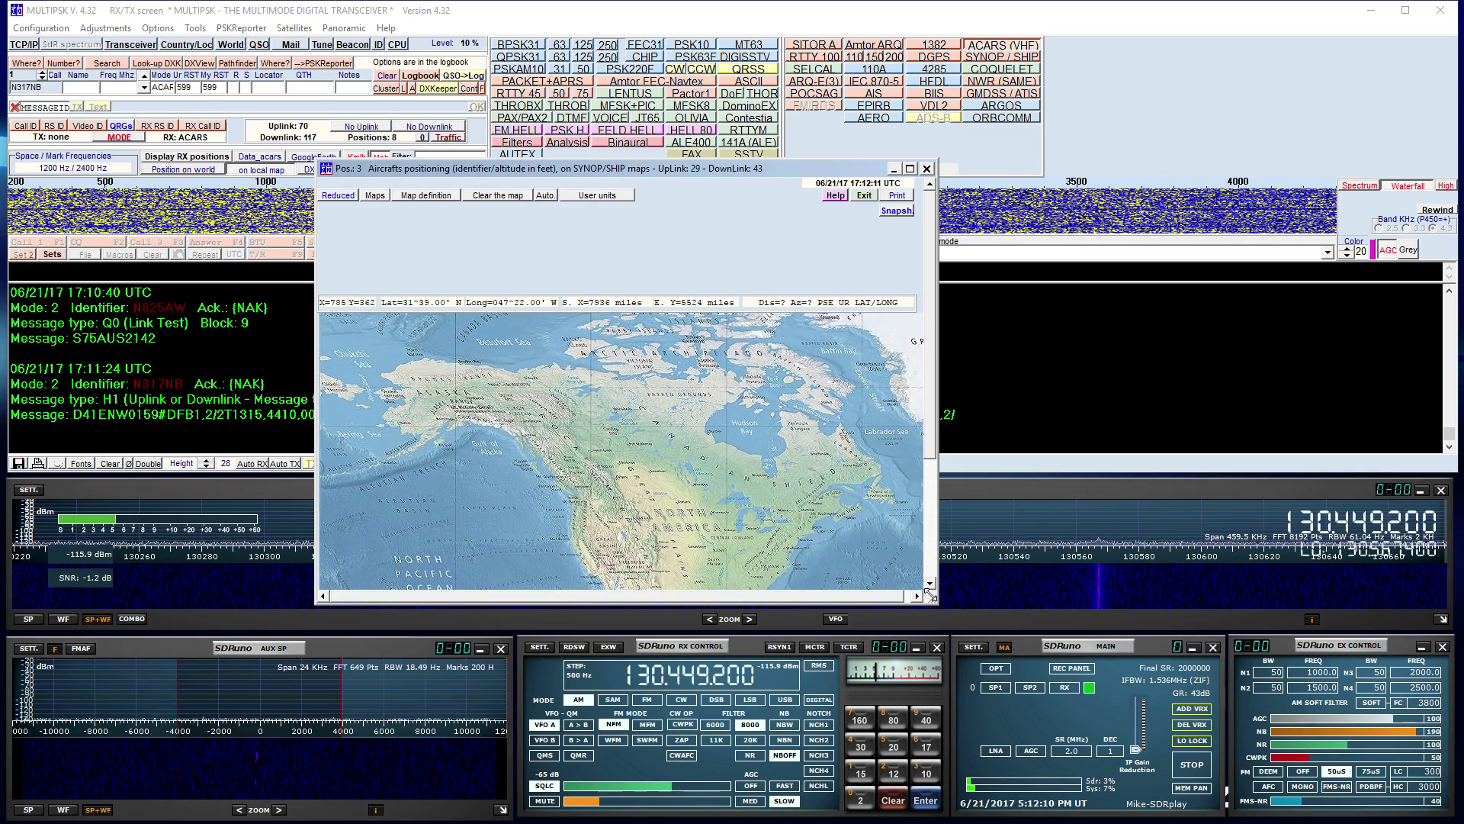
# Enlarge the local aircraft map, place it beside the decoded messages to compare them, and close the map
pyautogui.moveTo(930, 594); pyautogui.dragTo(949, 794)
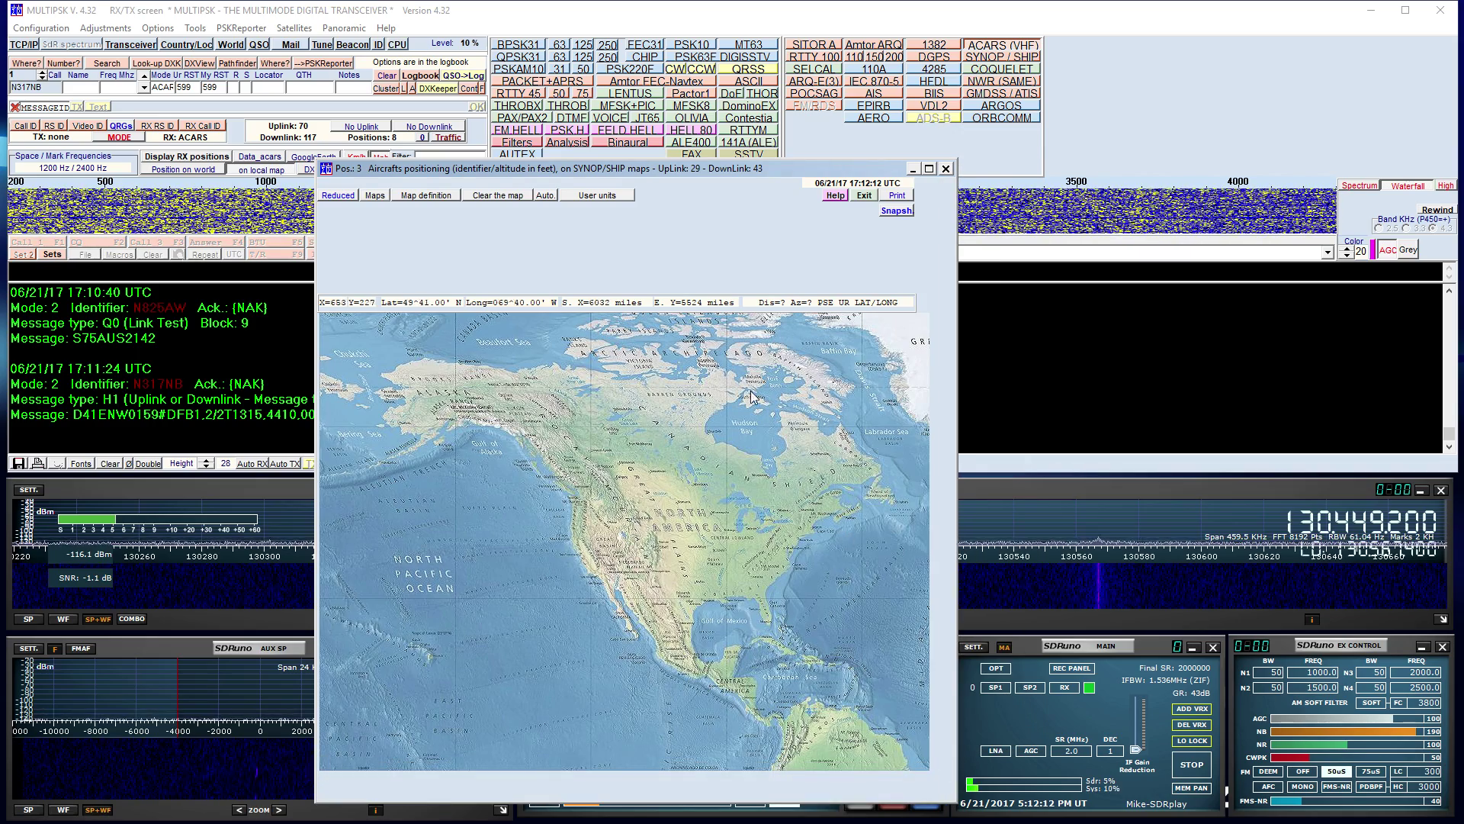
pyautogui.moveTo(608, 167); pyautogui.dragTo(955, 37)
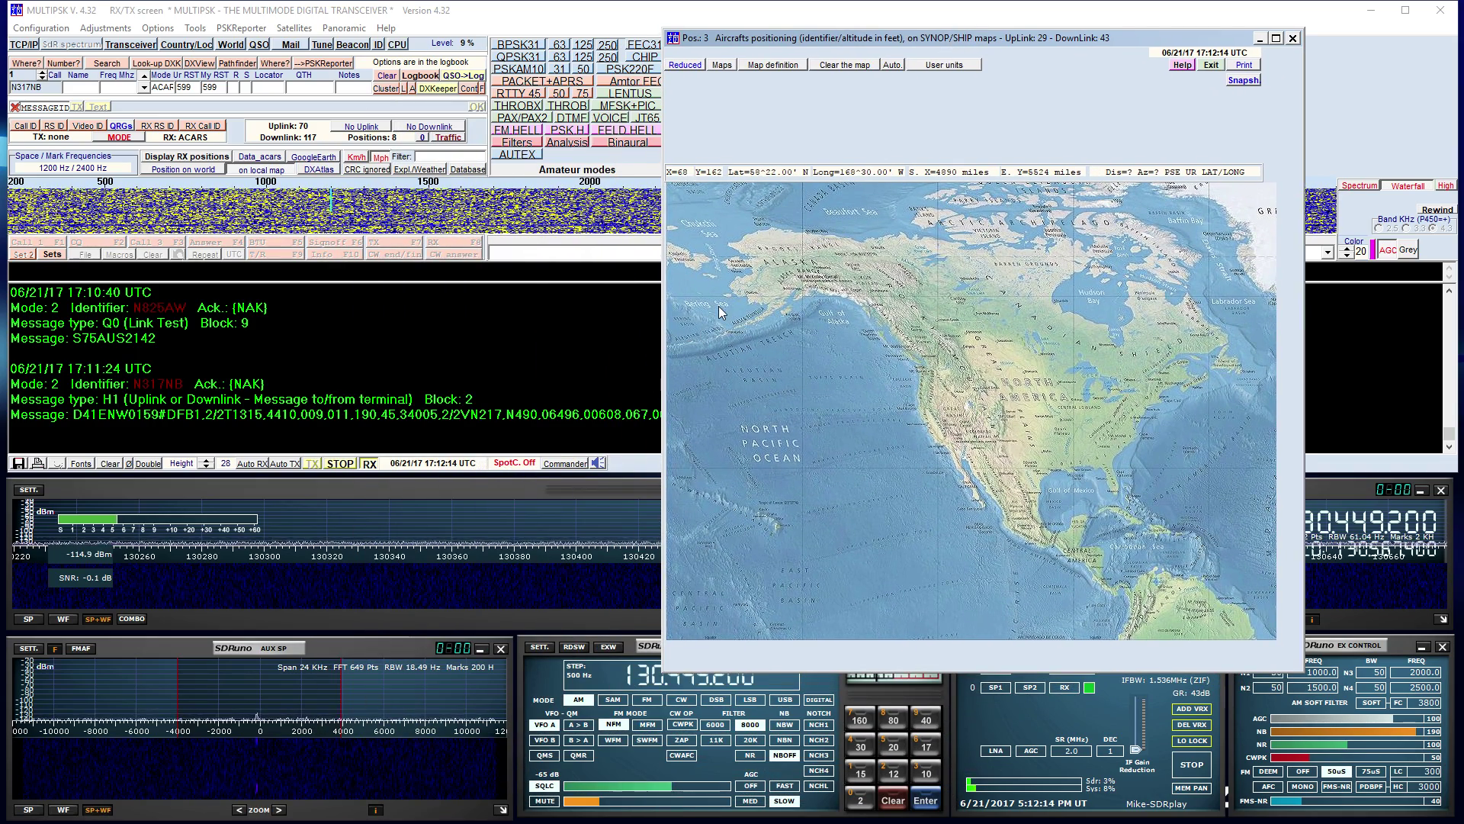
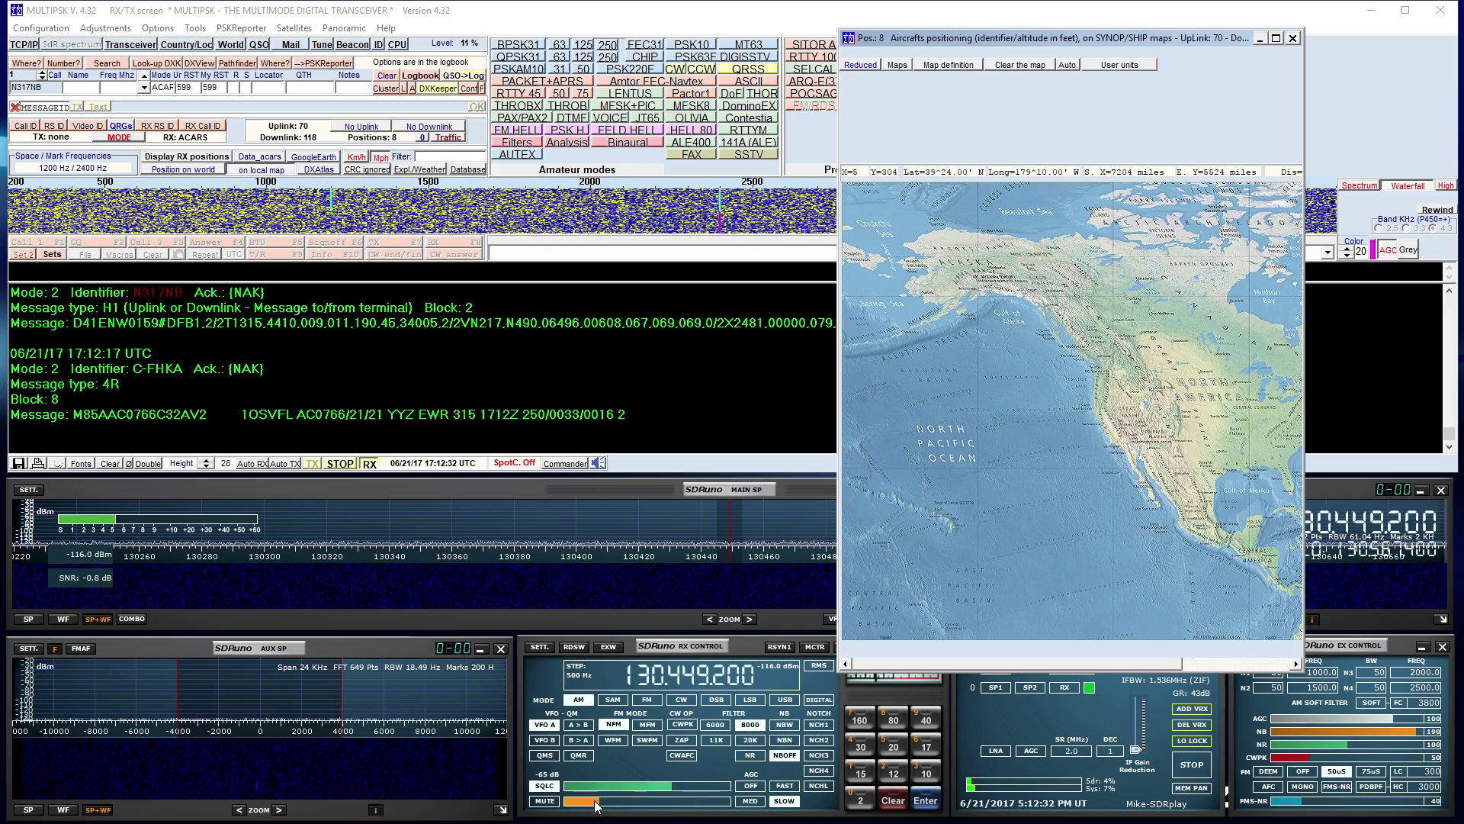
pyautogui.click(600, 801)
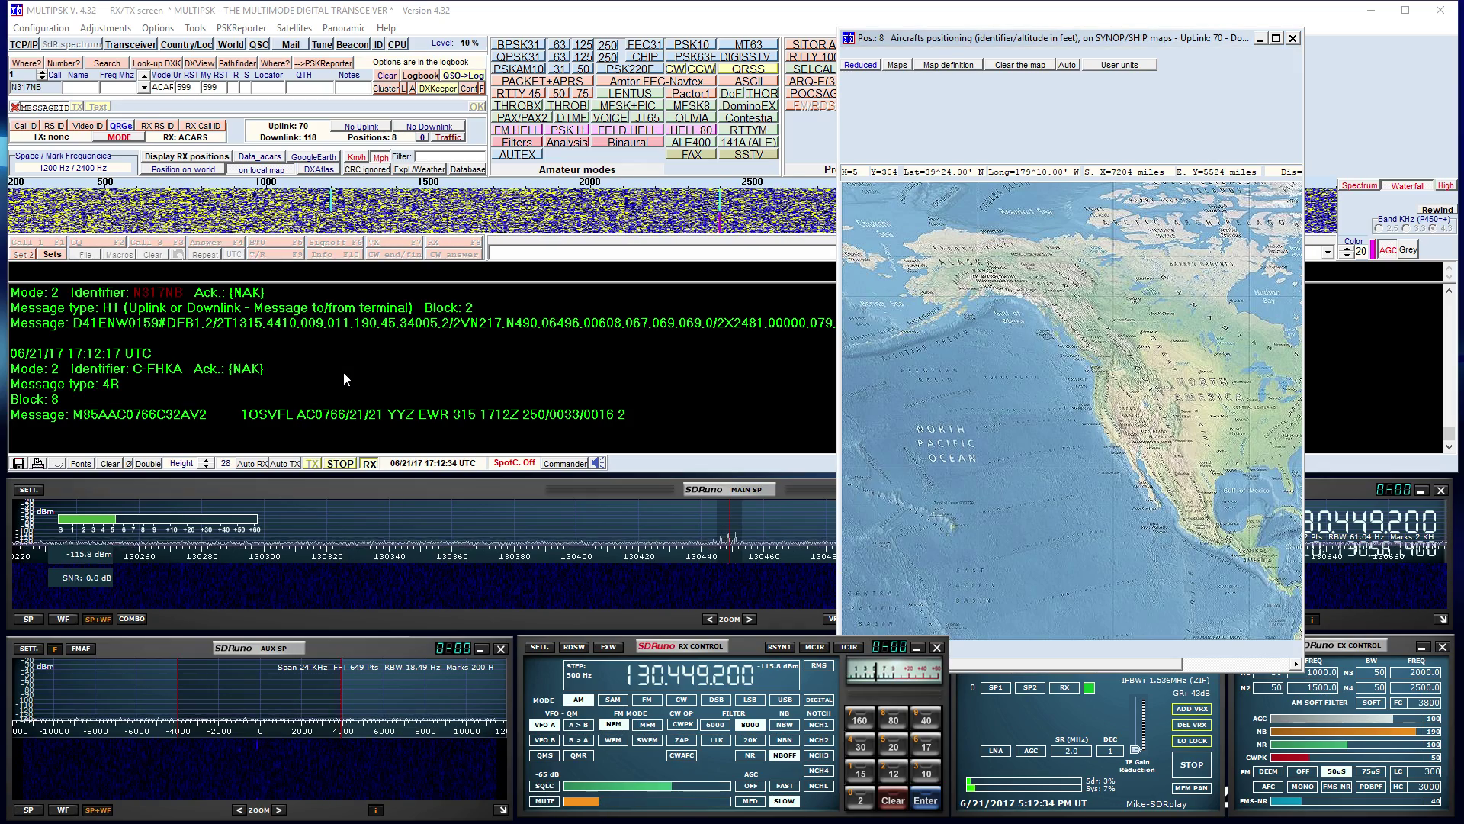
pyautogui.click(350, 416)
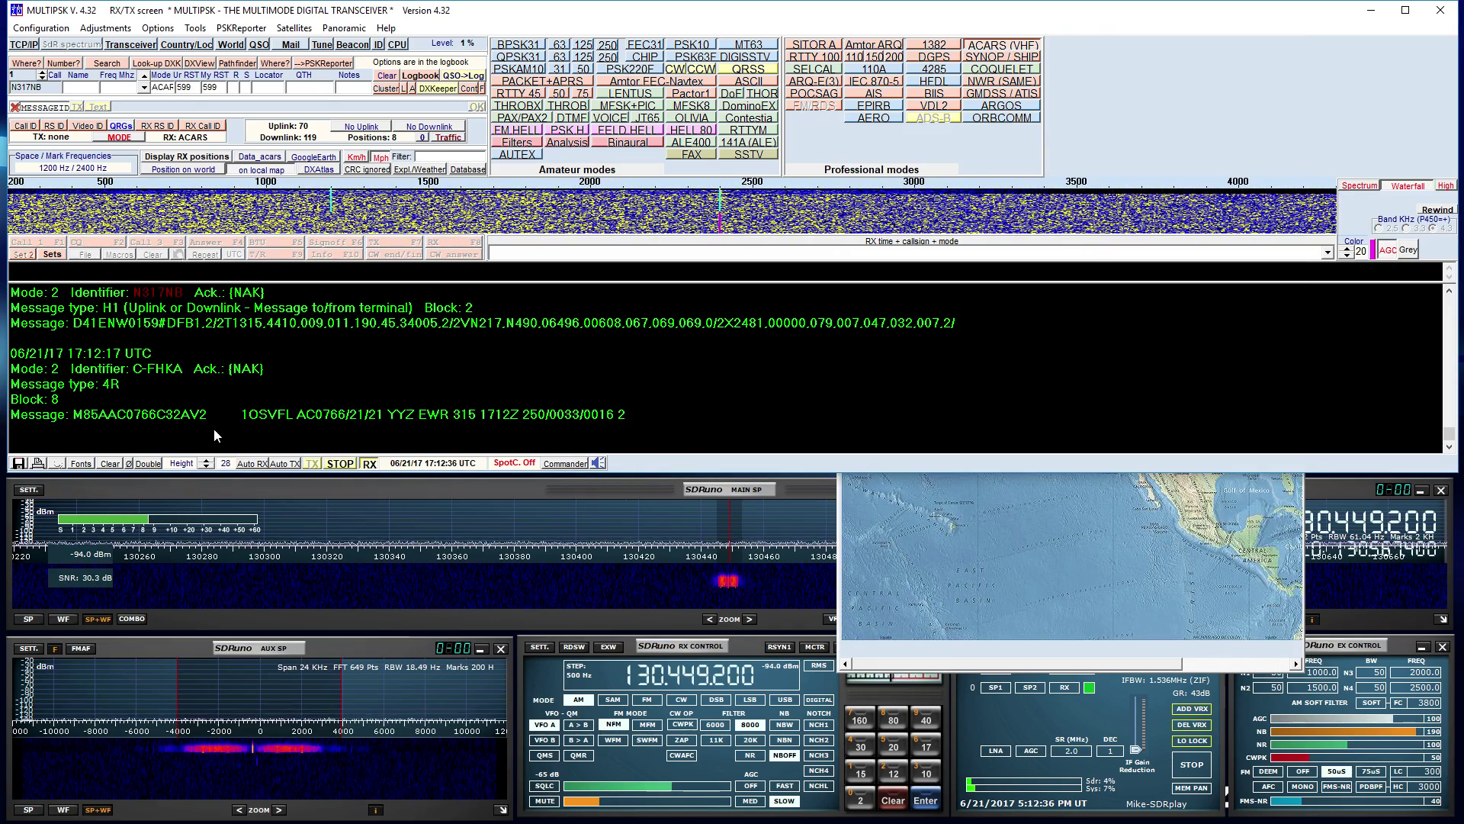
pyautogui.click(961, 568)
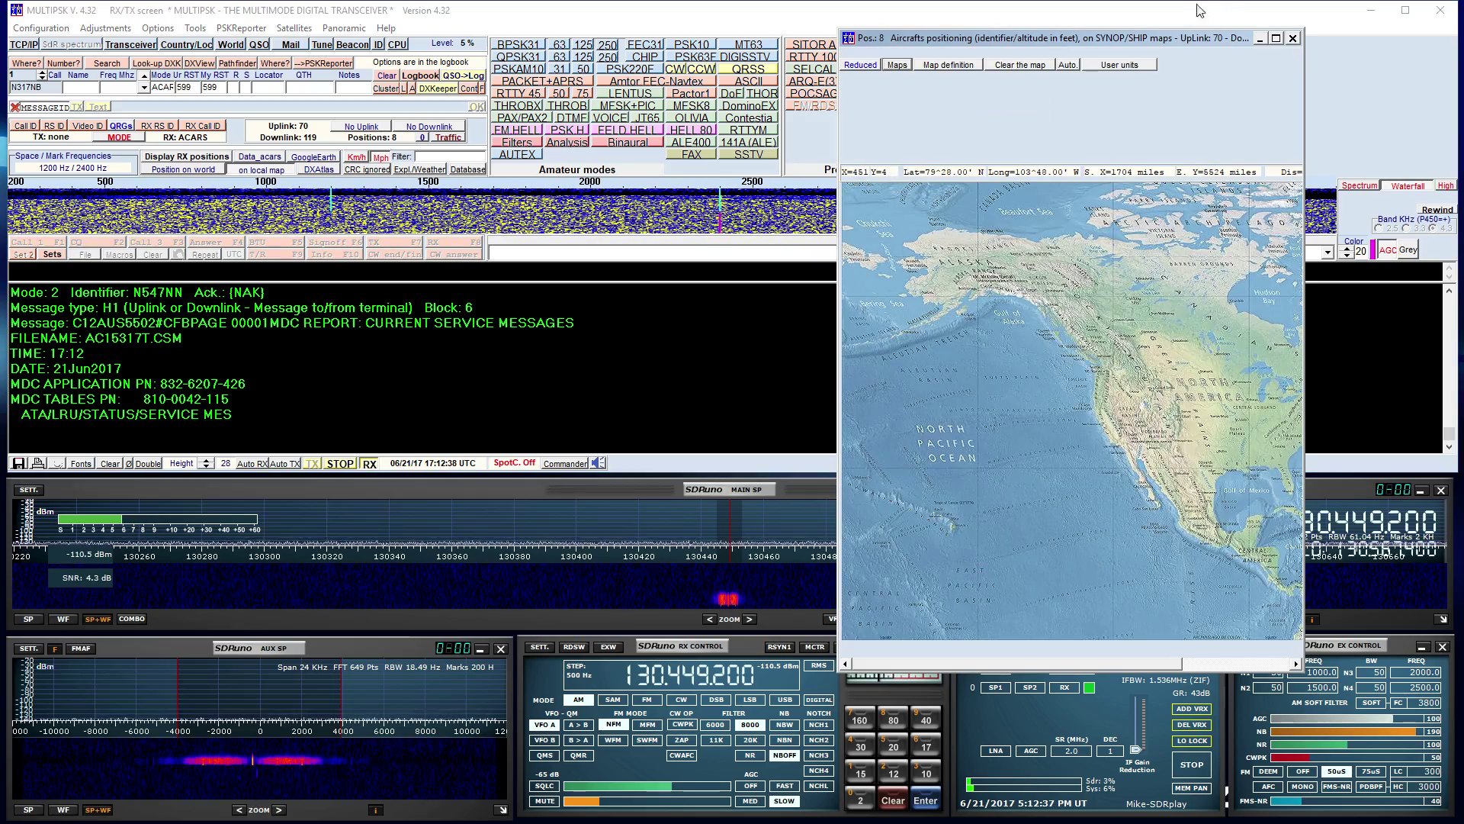
pyautogui.click(1292, 37)
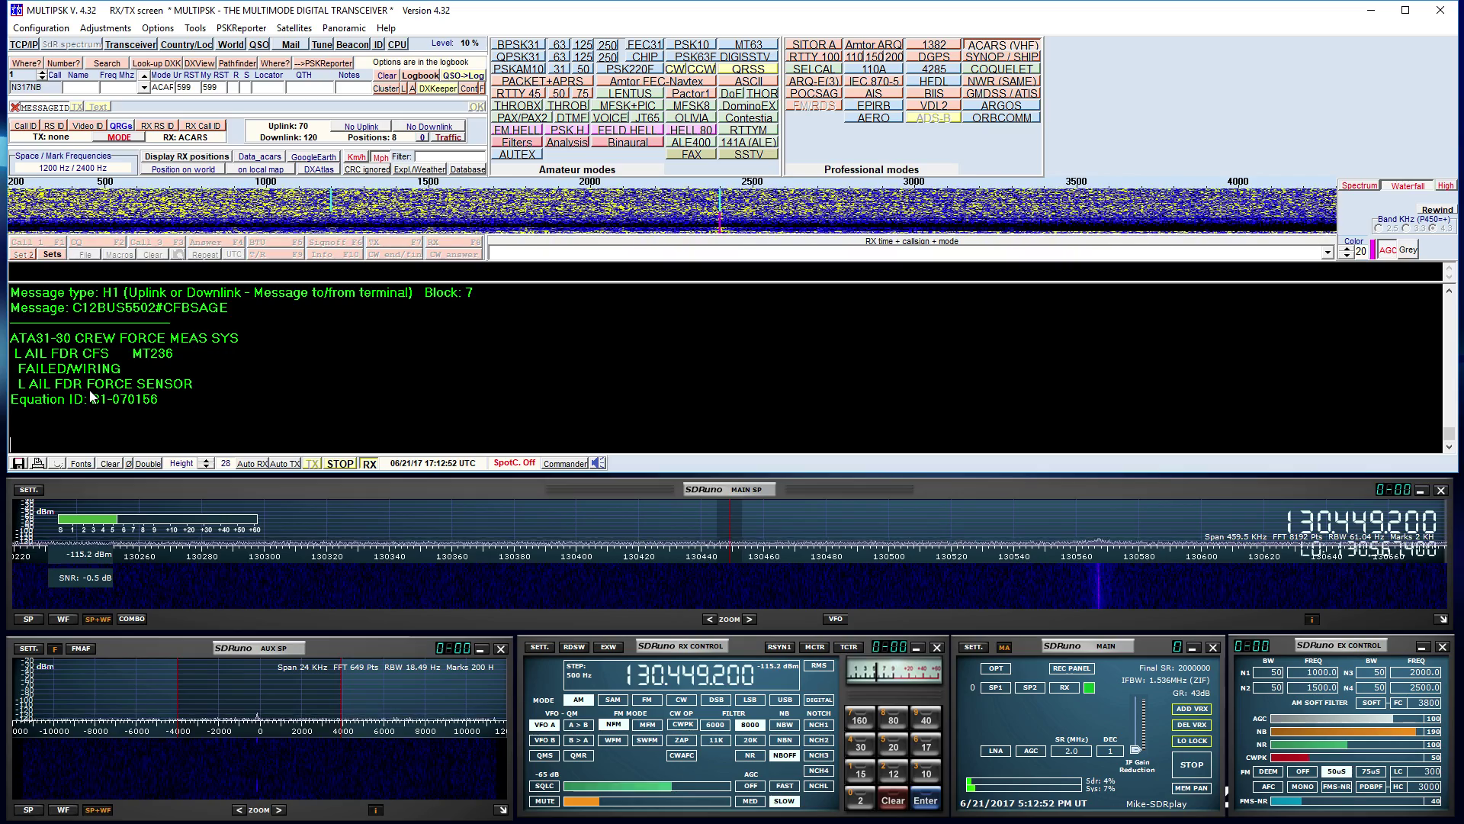
# Clear the decoded message text and extend the MultiPSK window downward over most of the SDRuno panels
pyautogui.click(110, 463)
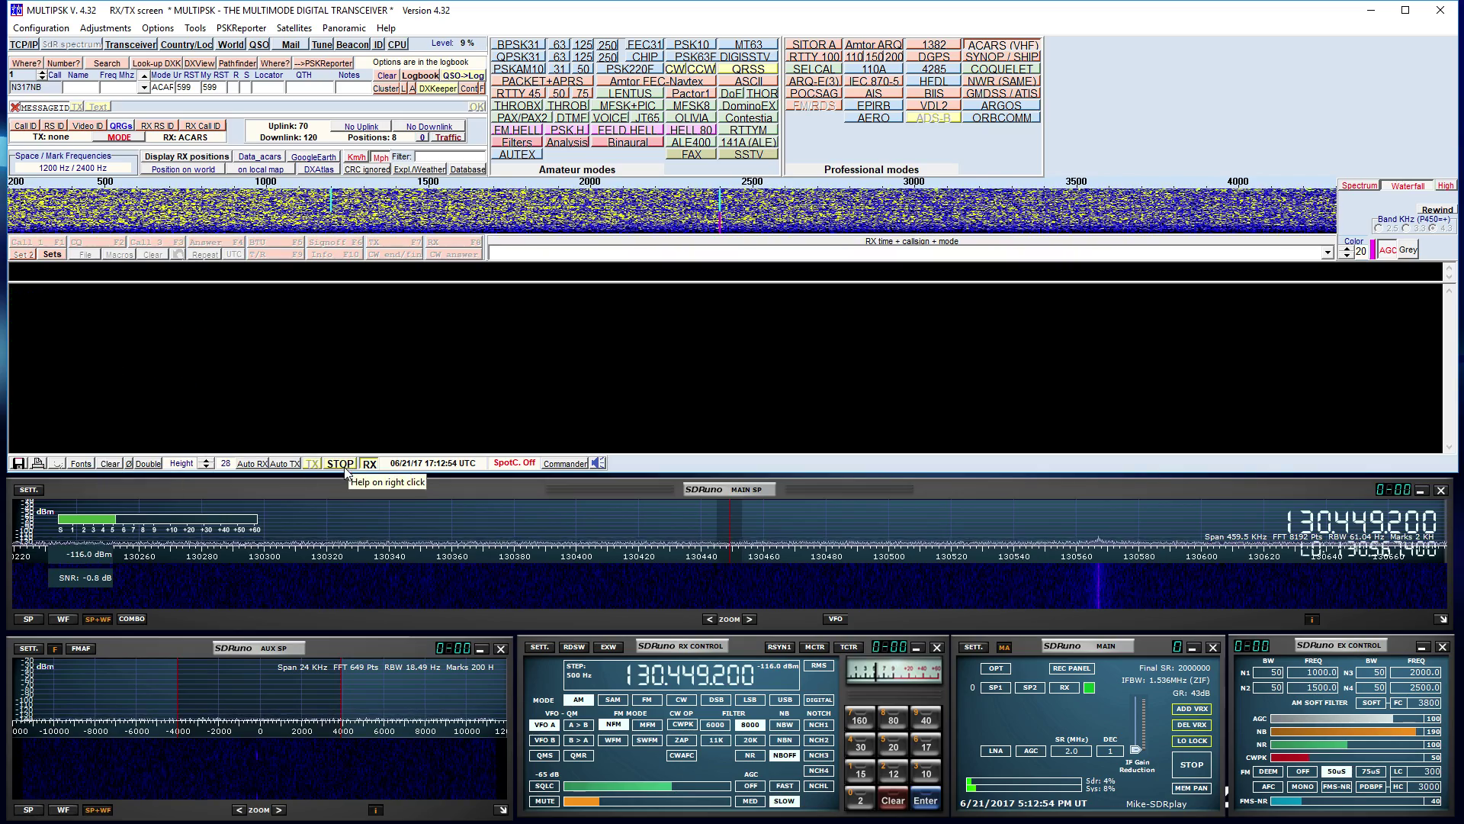
pyautogui.moveTo(351, 474); pyautogui.dragTo(353, 778)
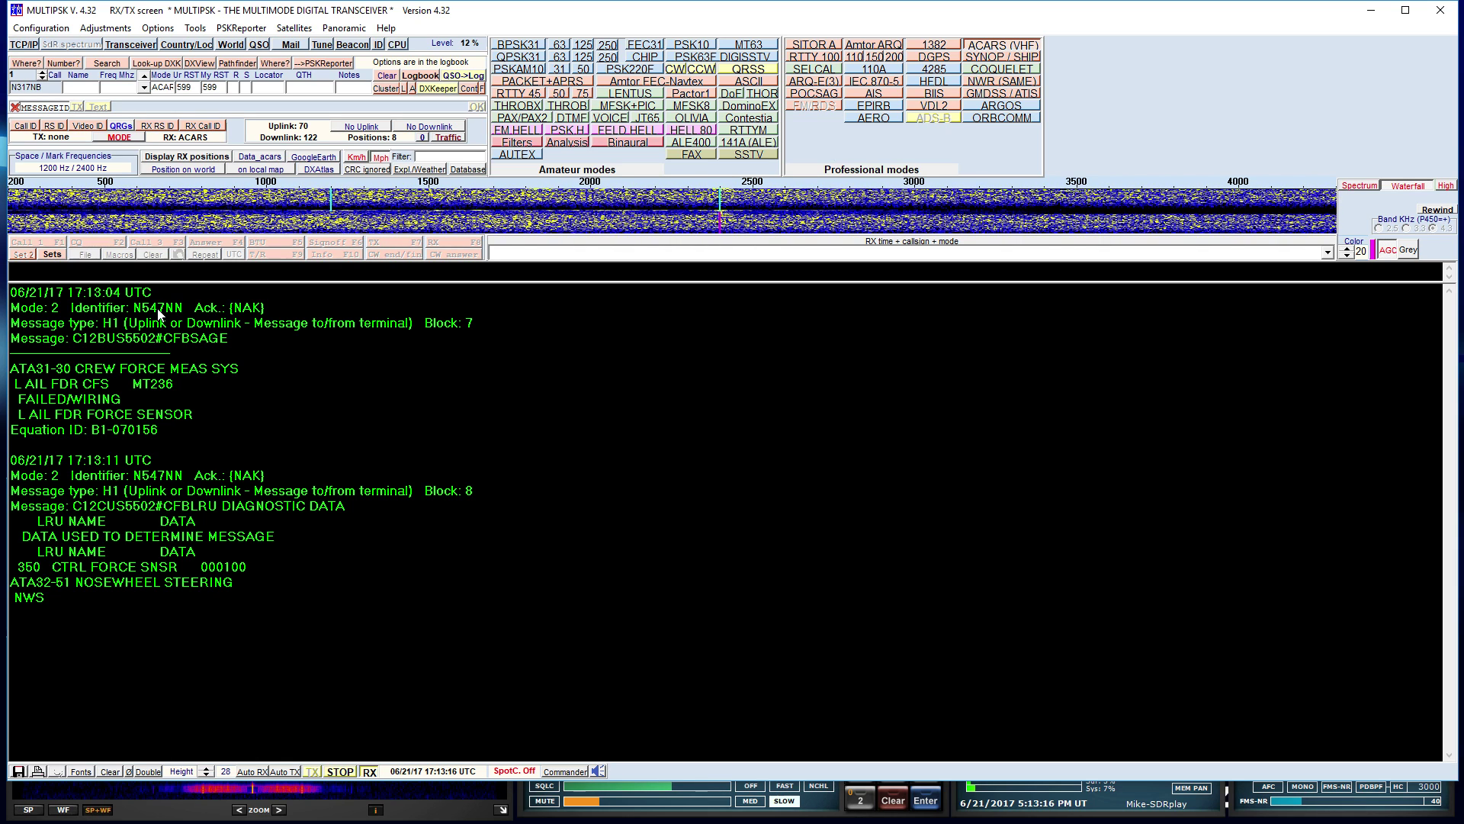
# Pick the aircraft identifier N547NN in the decoded message stamped 17:13:04 UTC, scrolling back to it as new messages arrive
pyautogui.scroll(1, 159, 312)
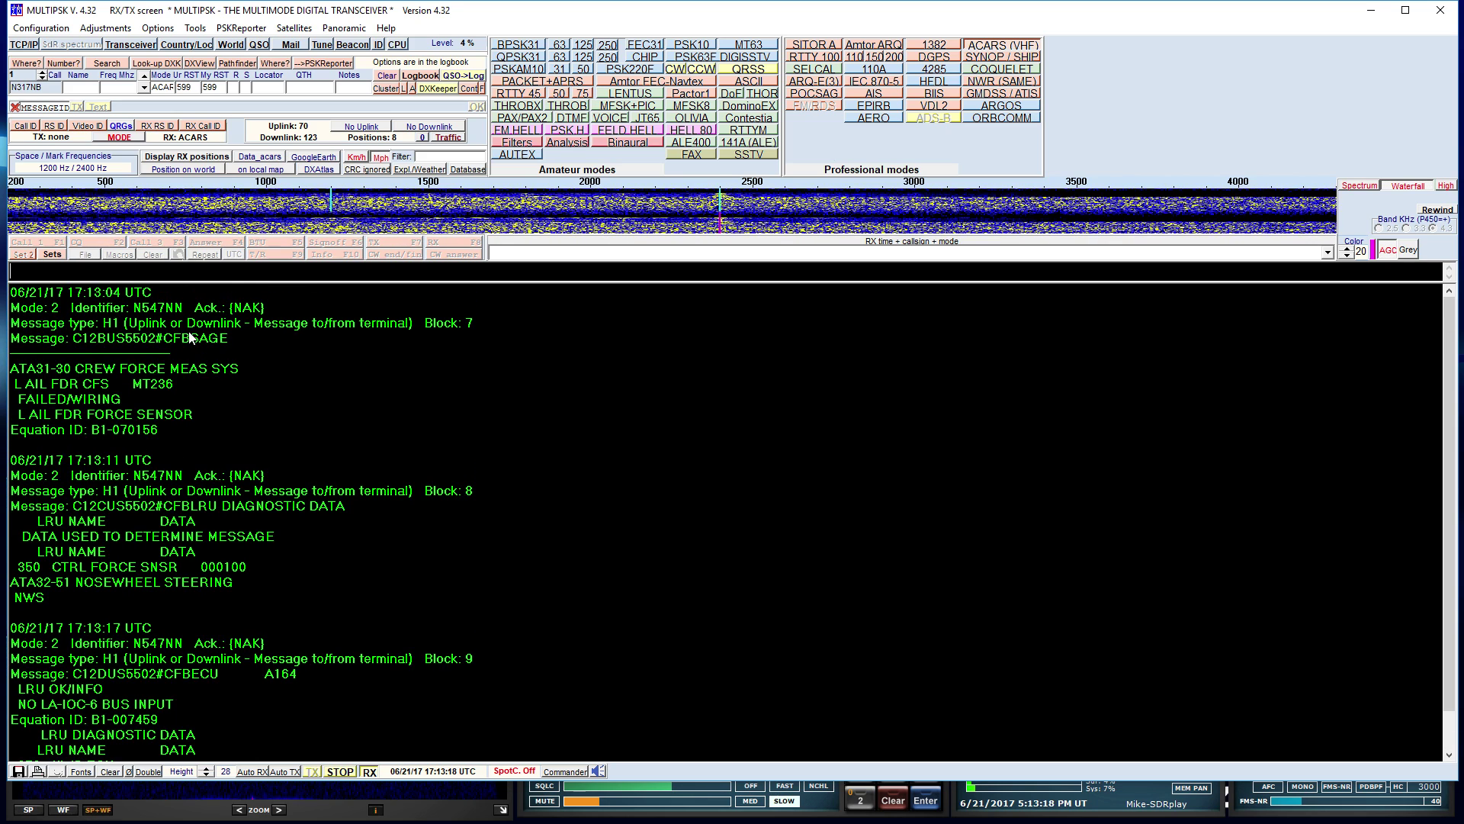
pyautogui.rightClick(159, 312)
pyautogui.click(159, 383)
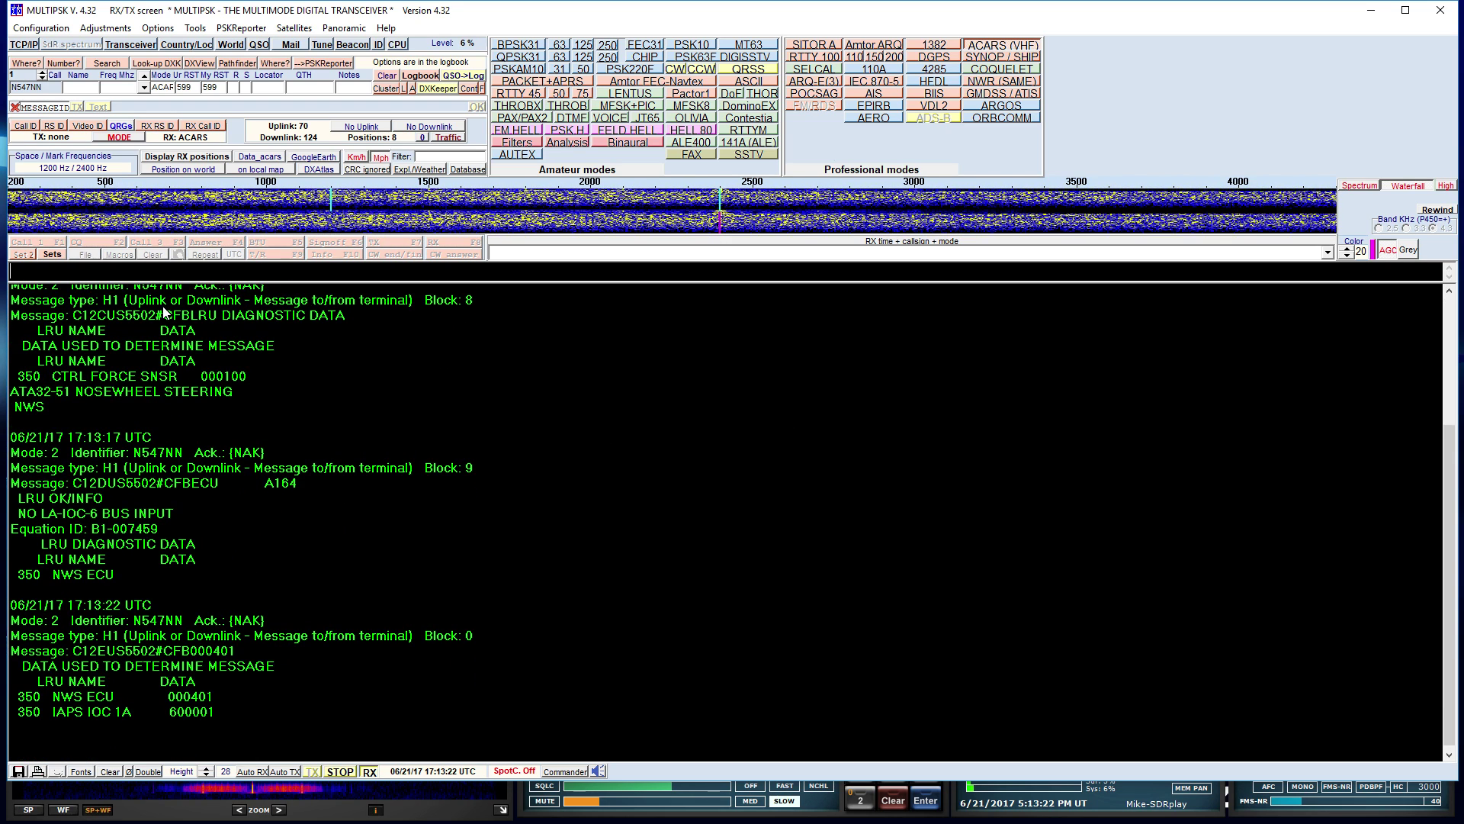
pyautogui.scroll(4, 168, 314)
pyautogui.click(160, 308)
pyautogui.rightClick(161, 313)
pyautogui.click(139, 308)
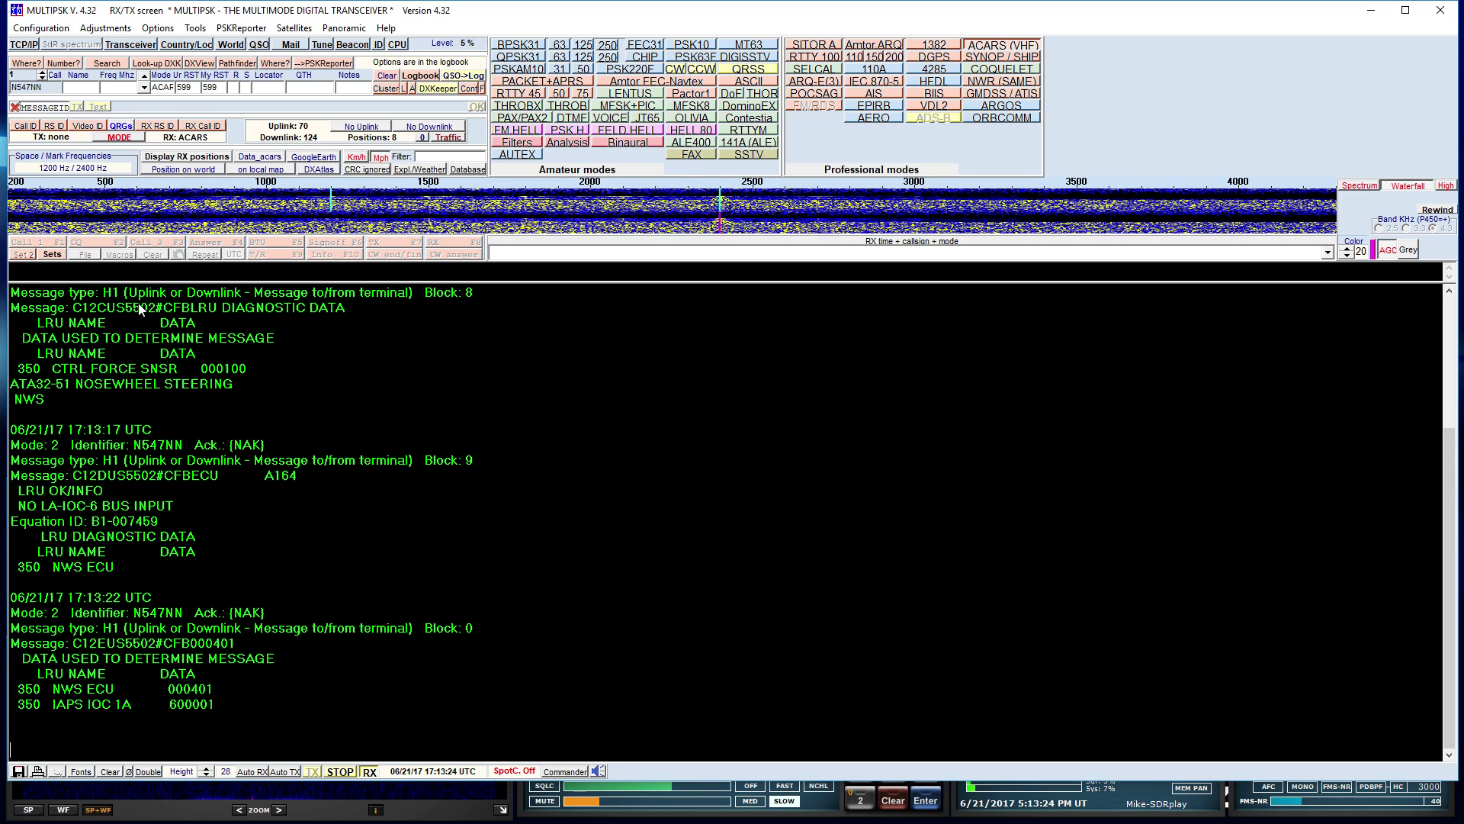
pyautogui.scroll(4, 202, 355)
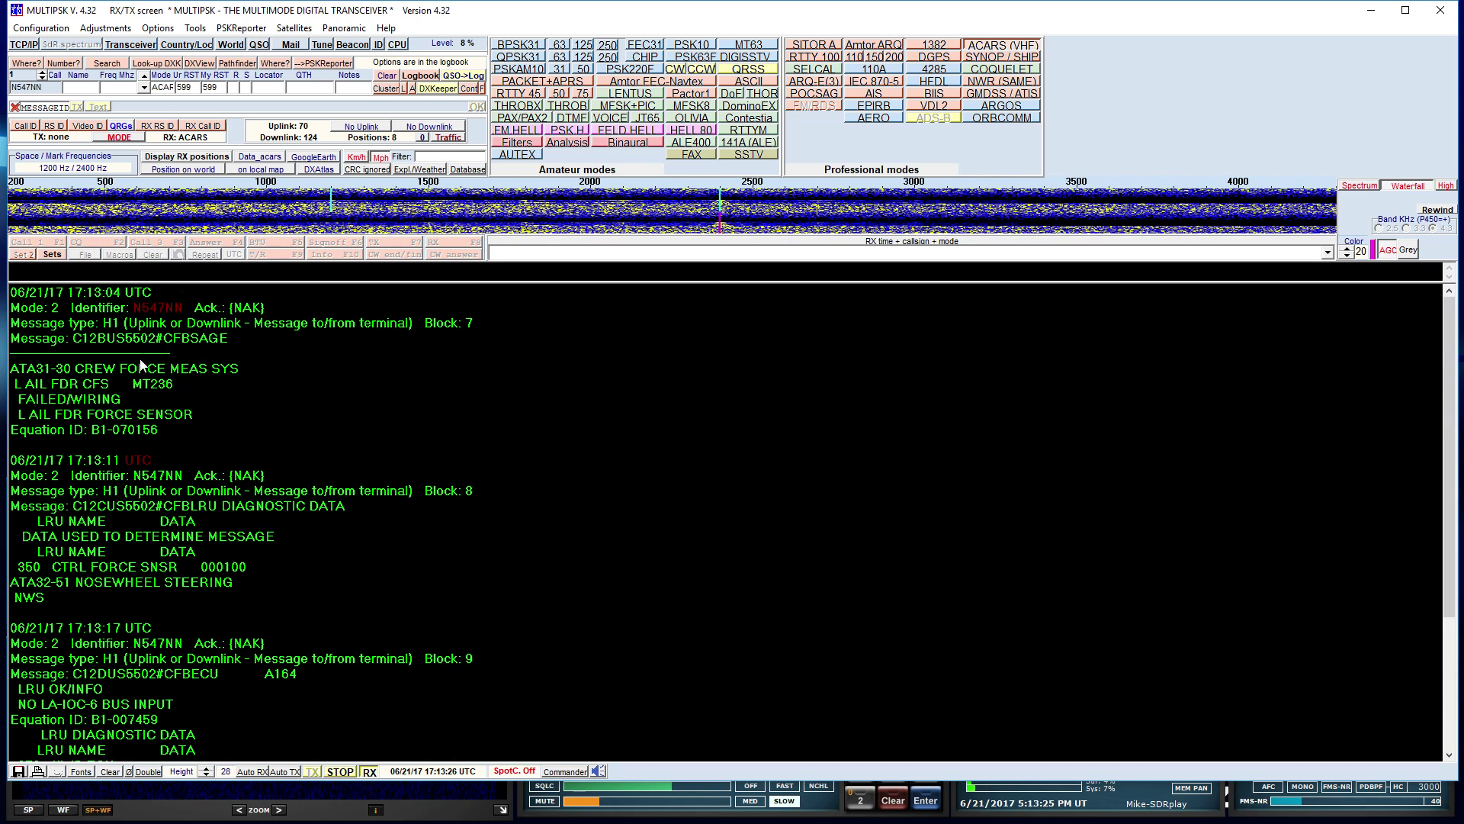
pyautogui.click(622, 818)
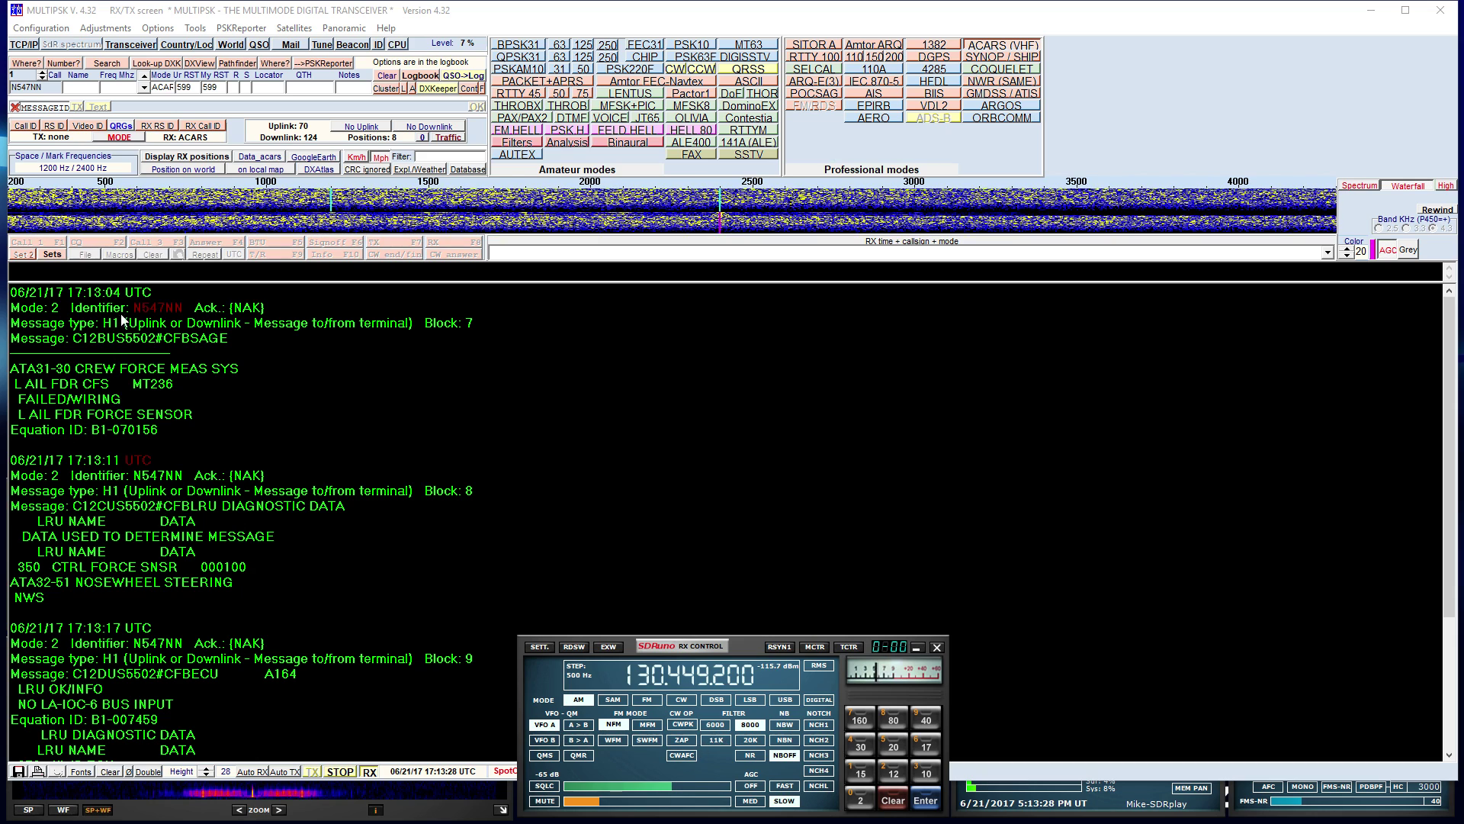
pyautogui.click(147, 472)
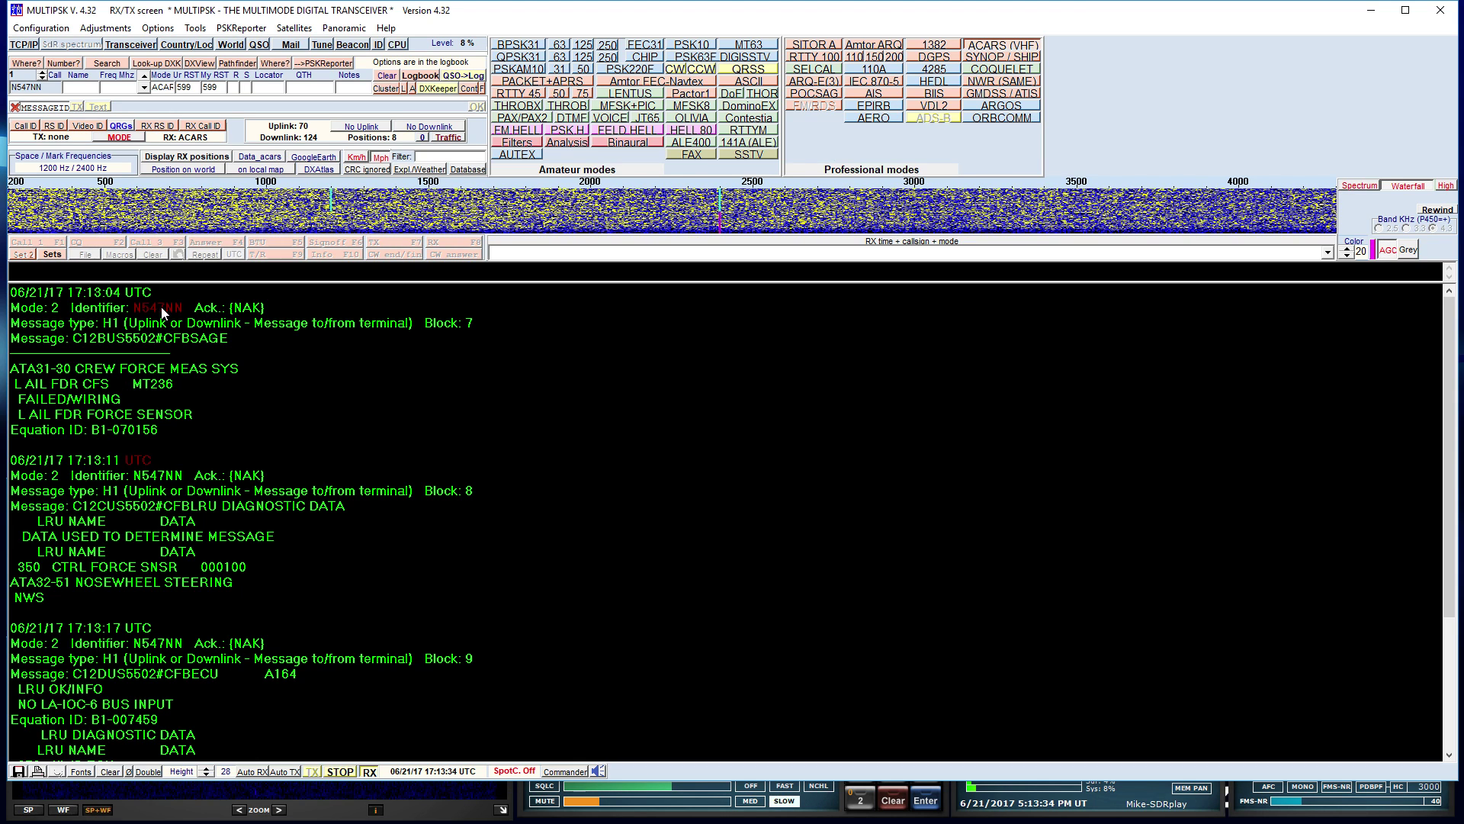
pyautogui.scroll(-4, 163, 313)
pyautogui.scroll(4, 162, 312)
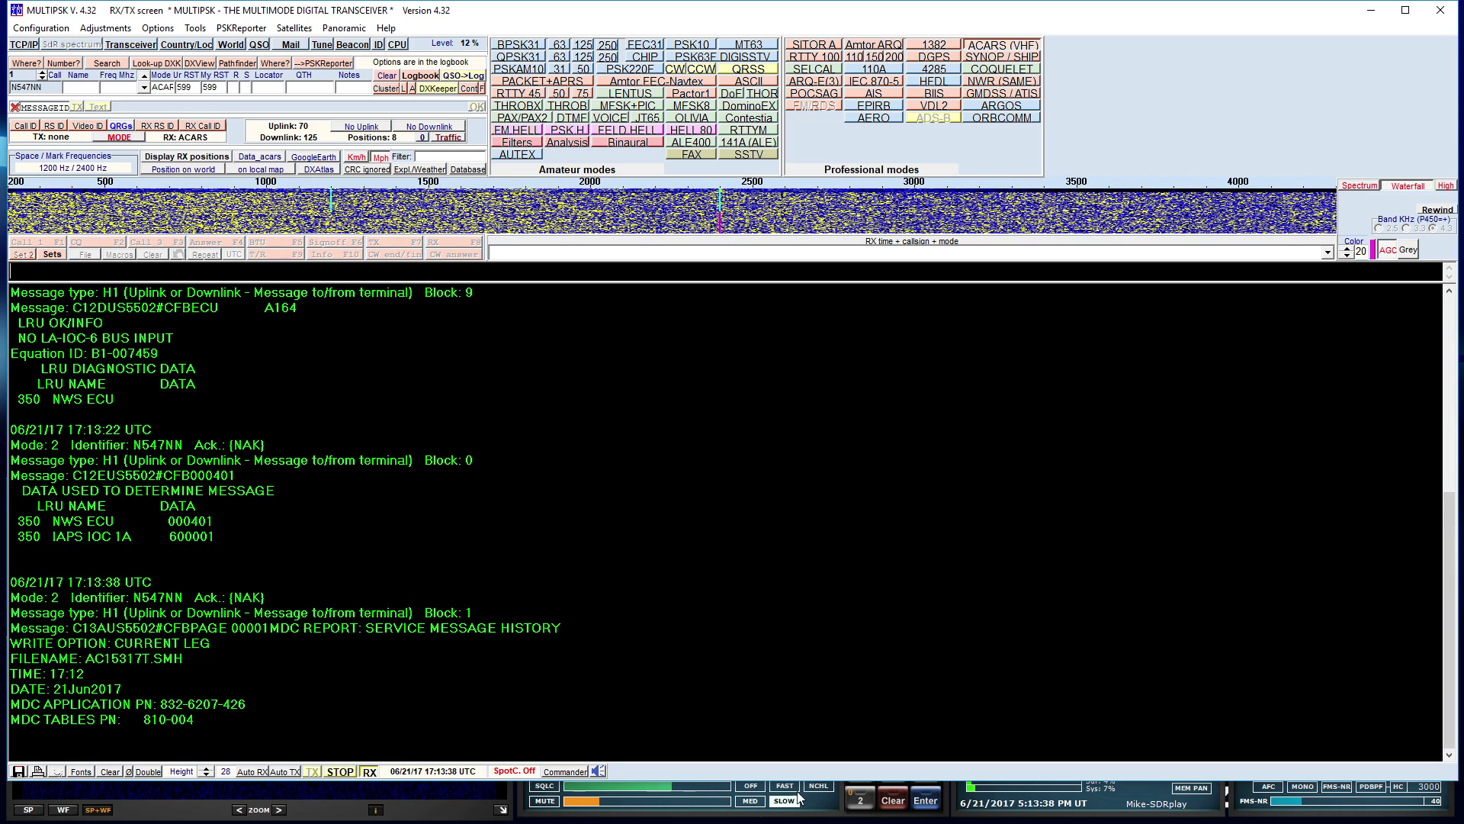
pyautogui.rightClick(1210, 812)
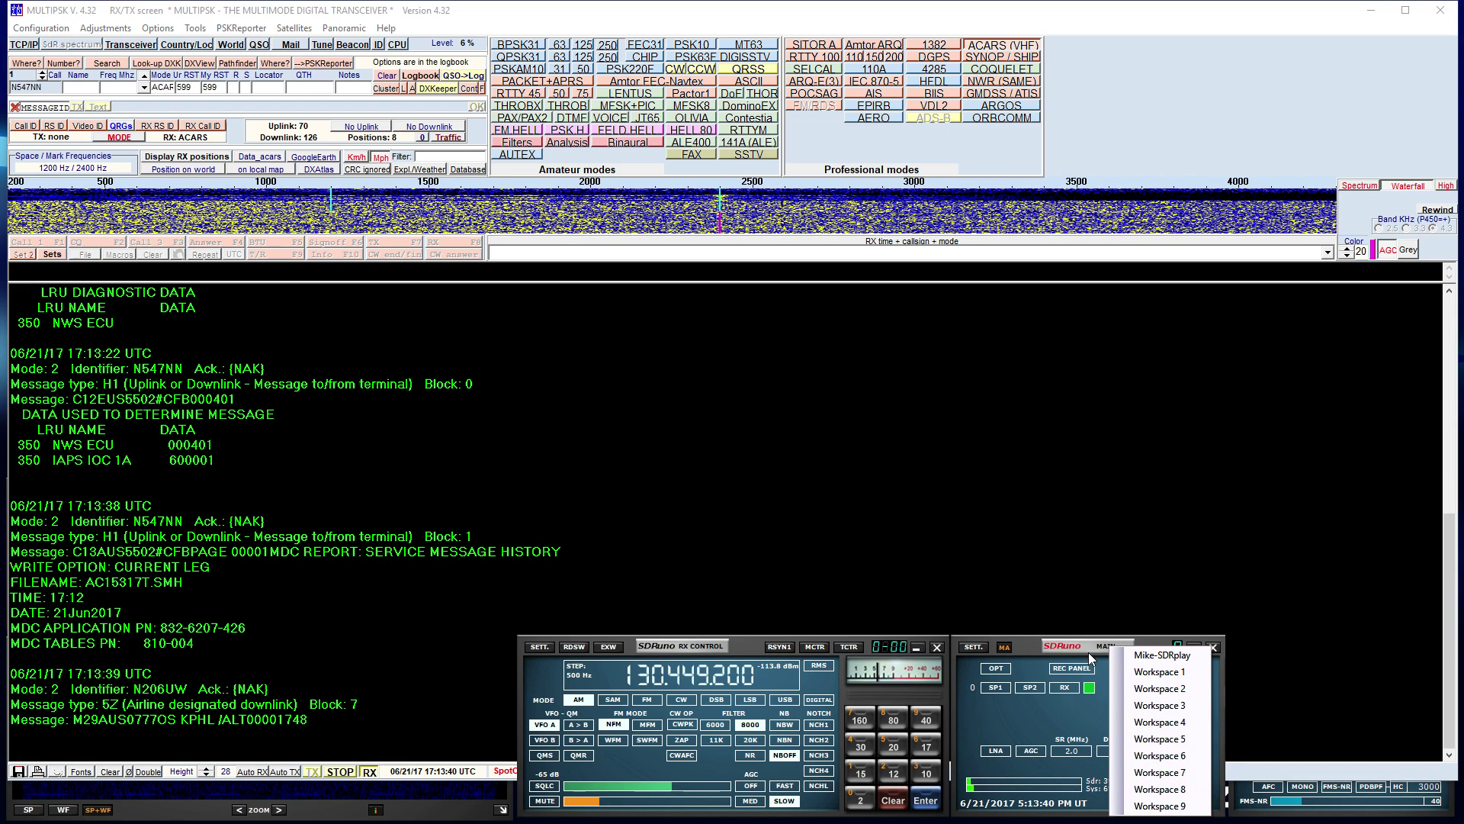
pyautogui.click(1248, 755)
pyautogui.click(647, 542)
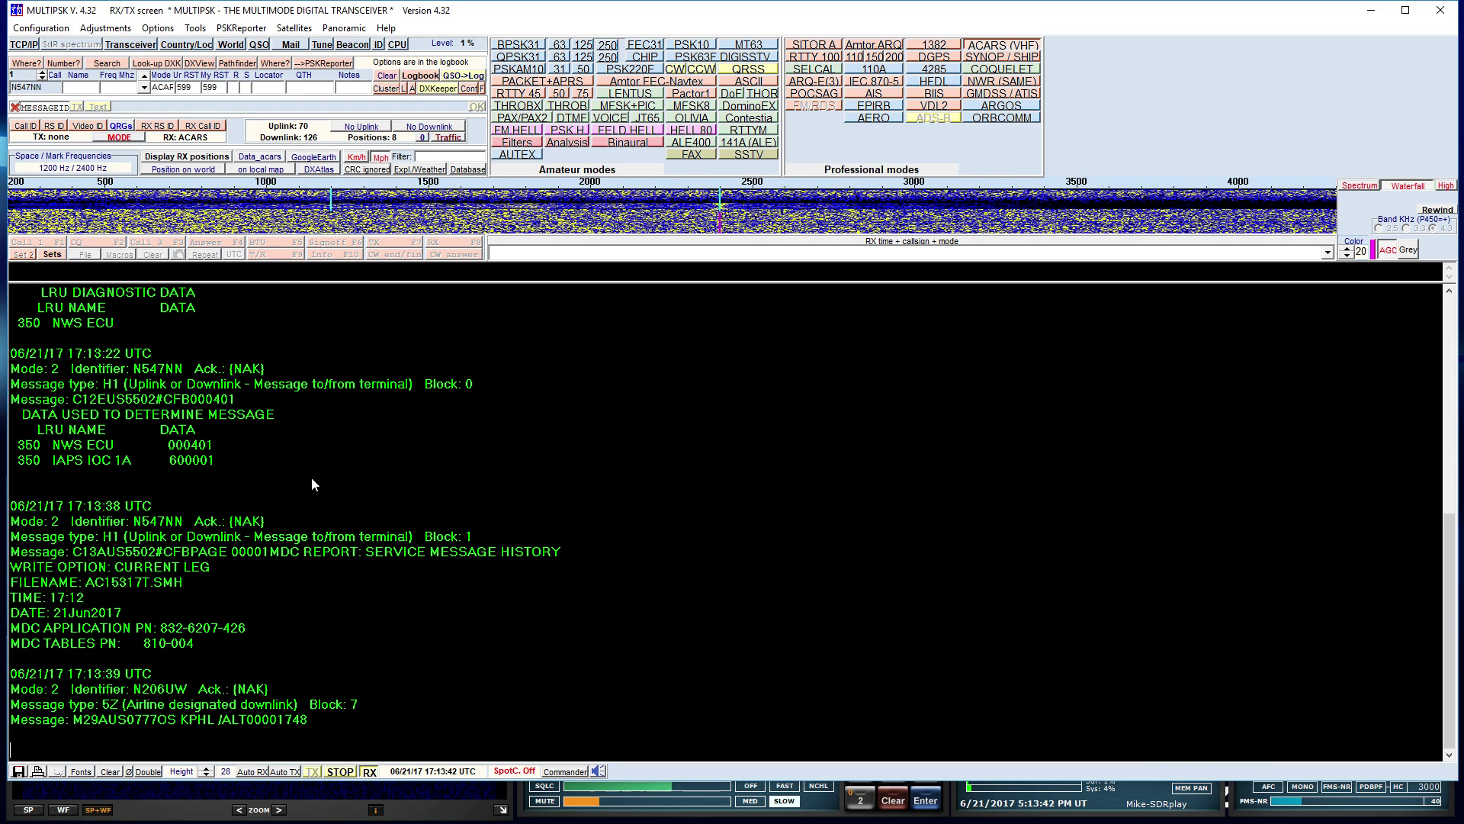
# Read through the decoded N547NN diagnostic and service messages down to the latest received message
pyautogui.scroll(5, 298, 478)
pyautogui.scroll(1, 286, 479)
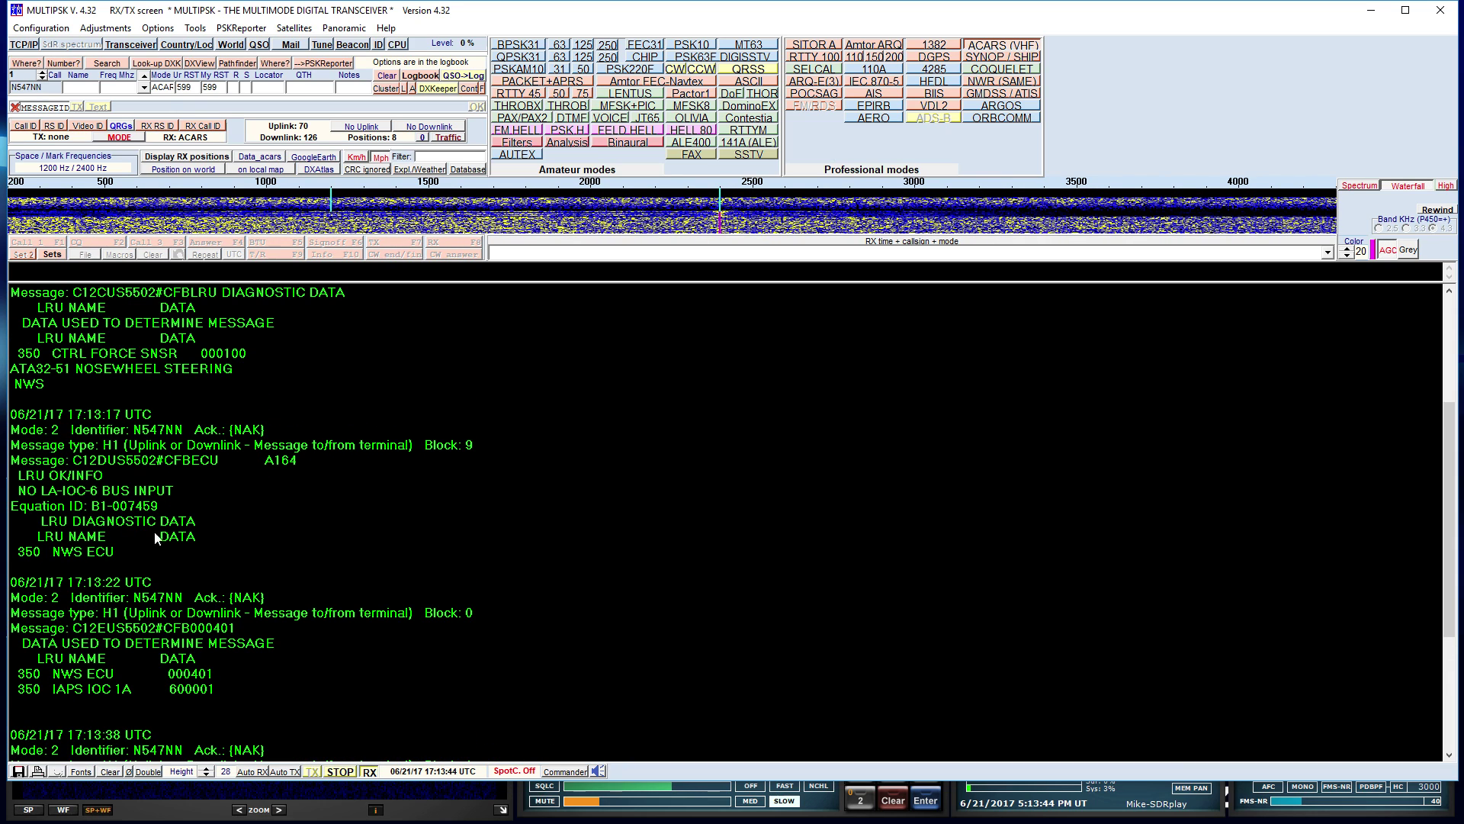
pyautogui.scroll(-1, 151, 564)
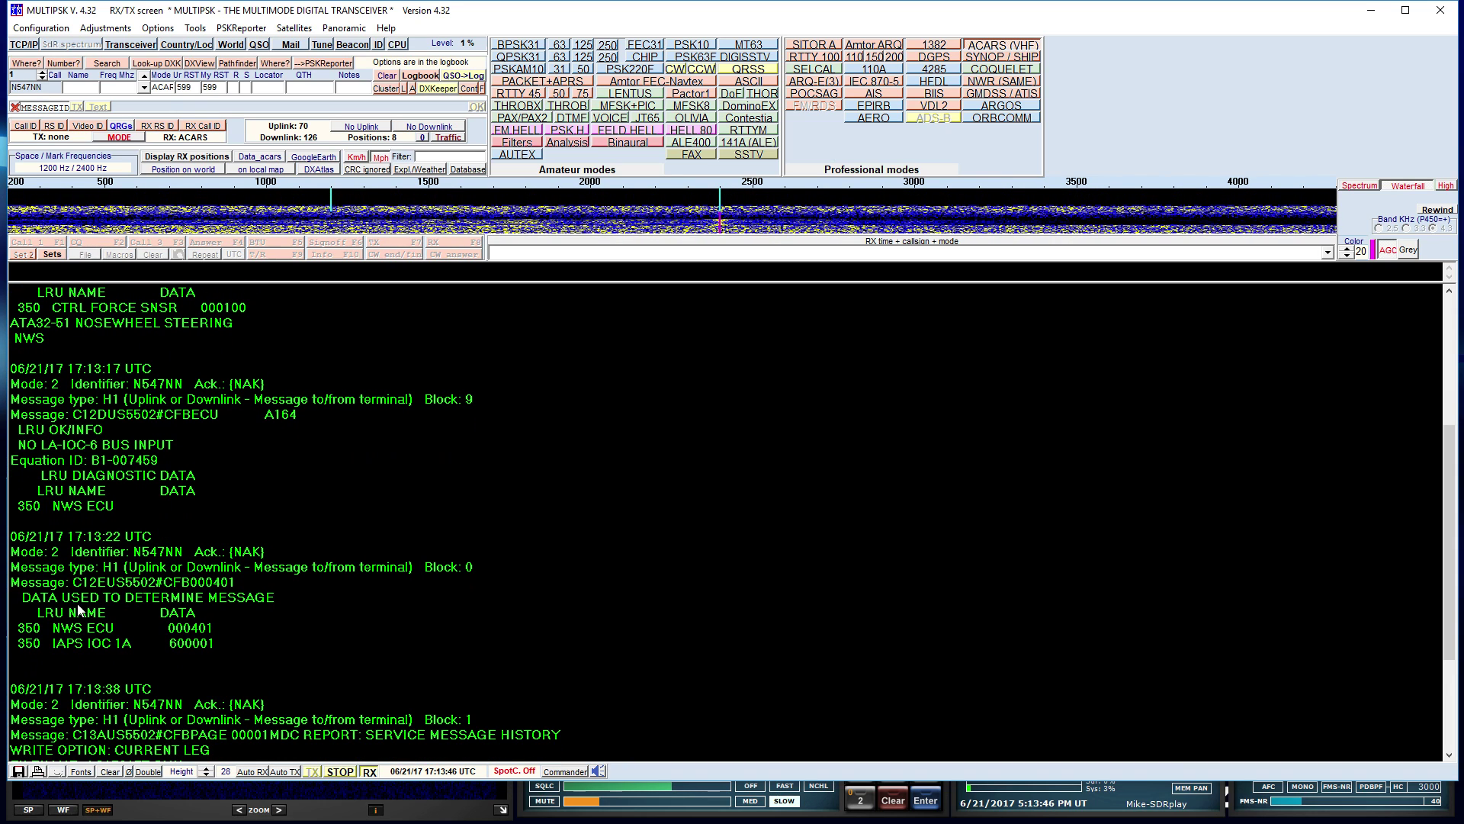
pyautogui.scroll(-1, 153, 602)
pyautogui.scroll(-2, 153, 603)
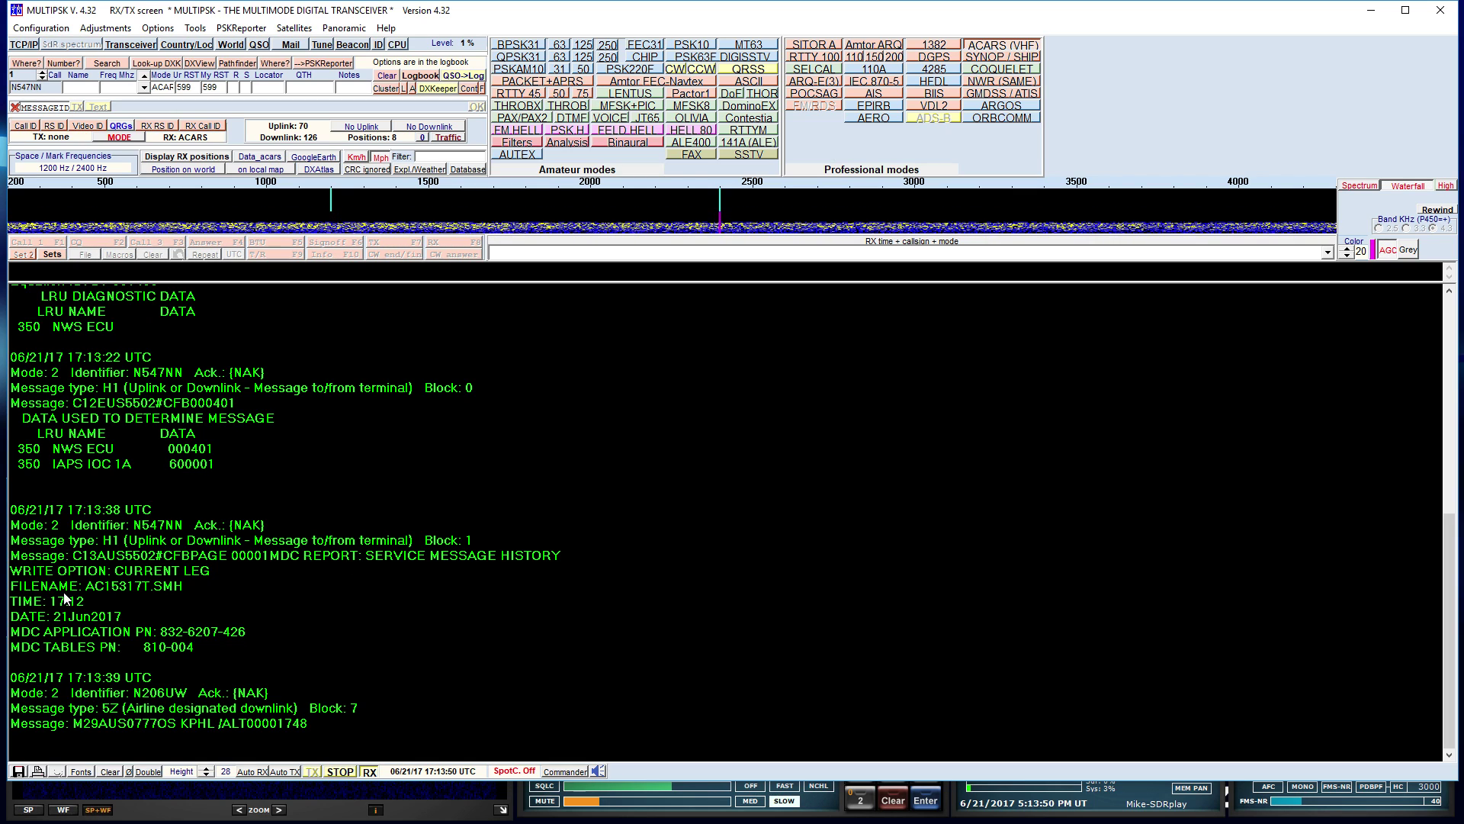
# Copy the aircraft identifier N547NN from the decoded message stamped 17:13:04 UTC
pyautogui.scroll(3, 135, 672)
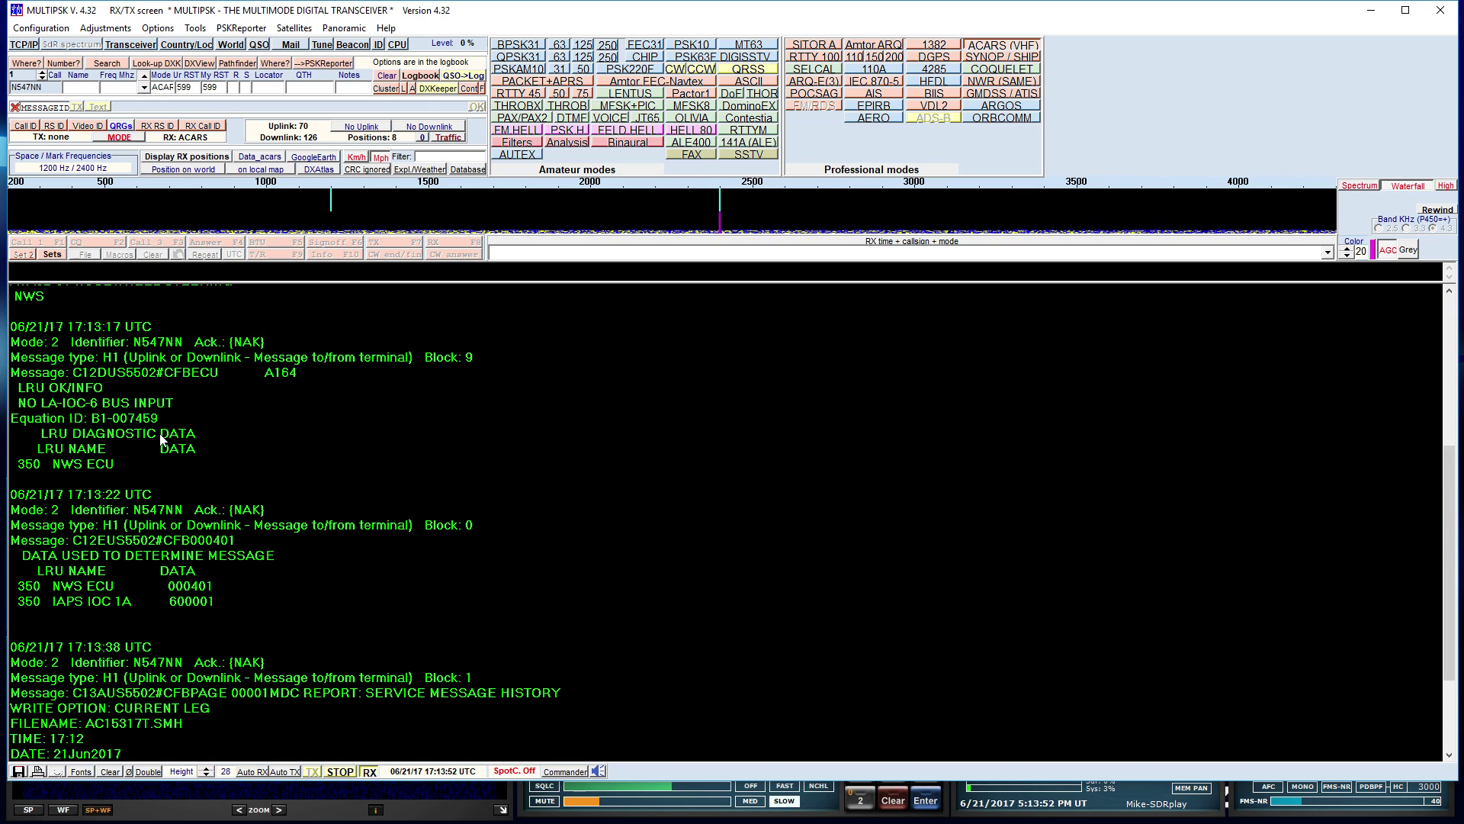
pyautogui.scroll(4, 129, 441)
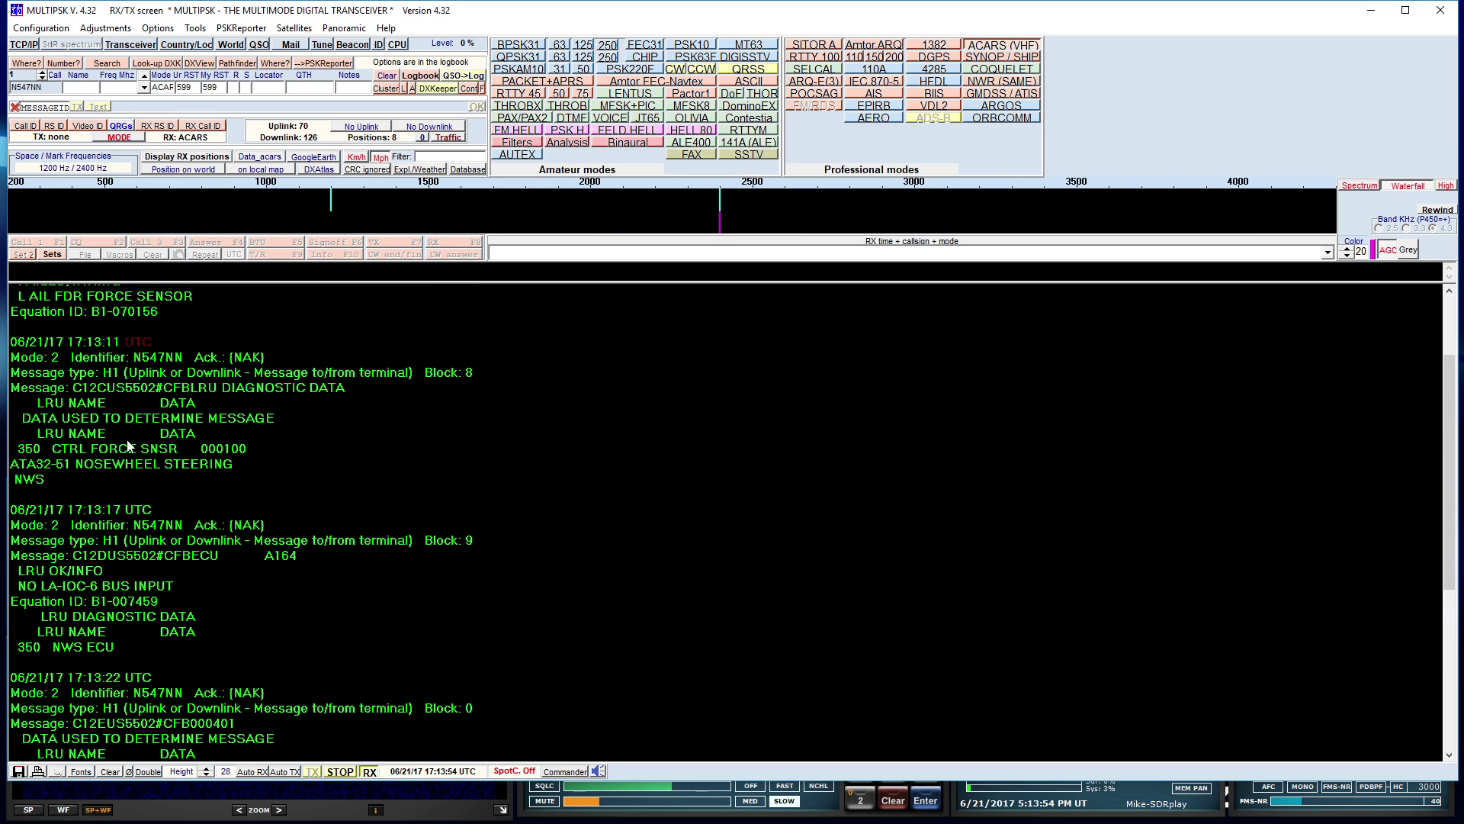
pyautogui.scroll(3, 84, 457)
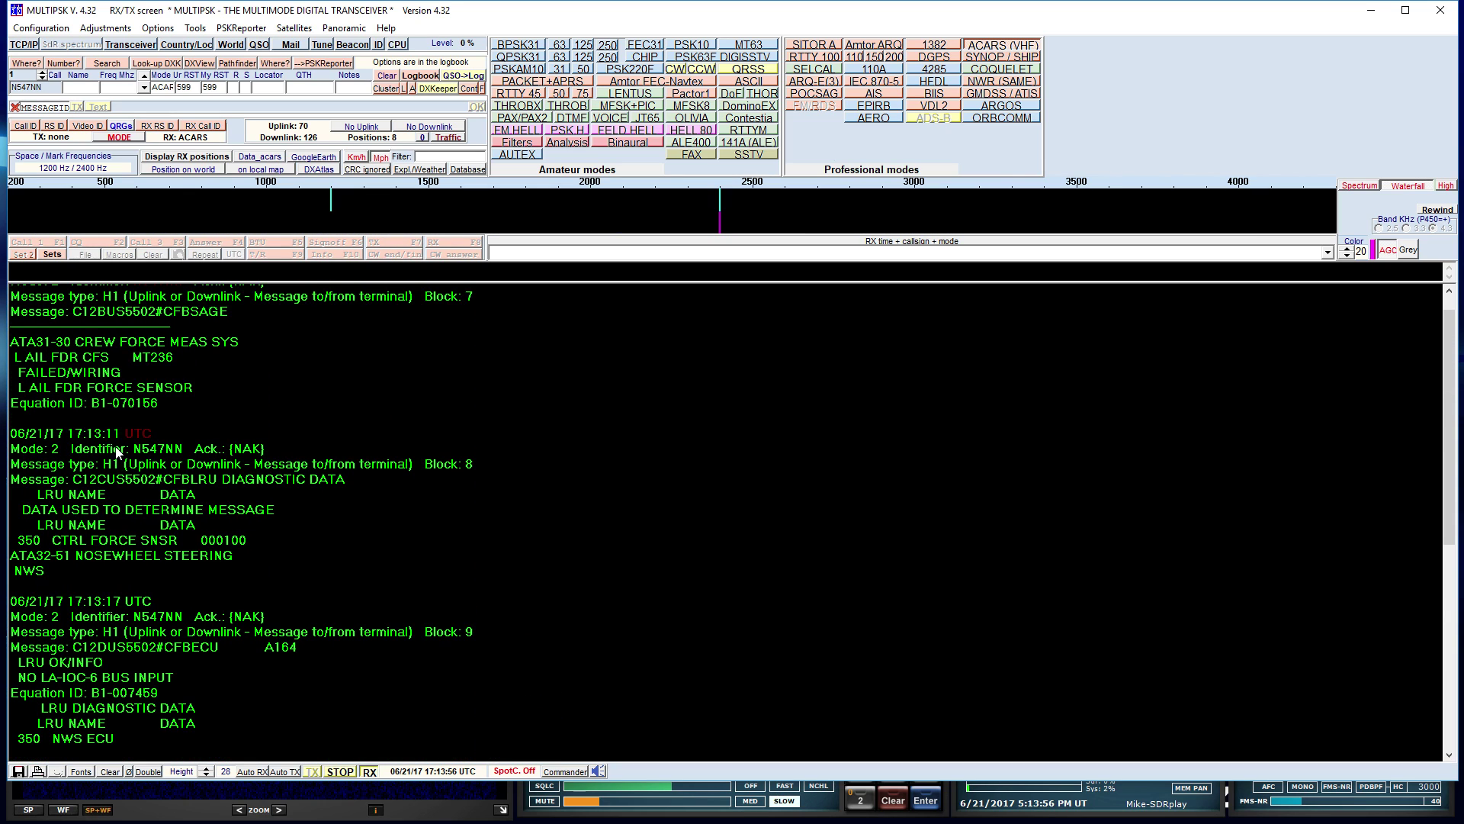
pyautogui.scroll(1, 116, 450)
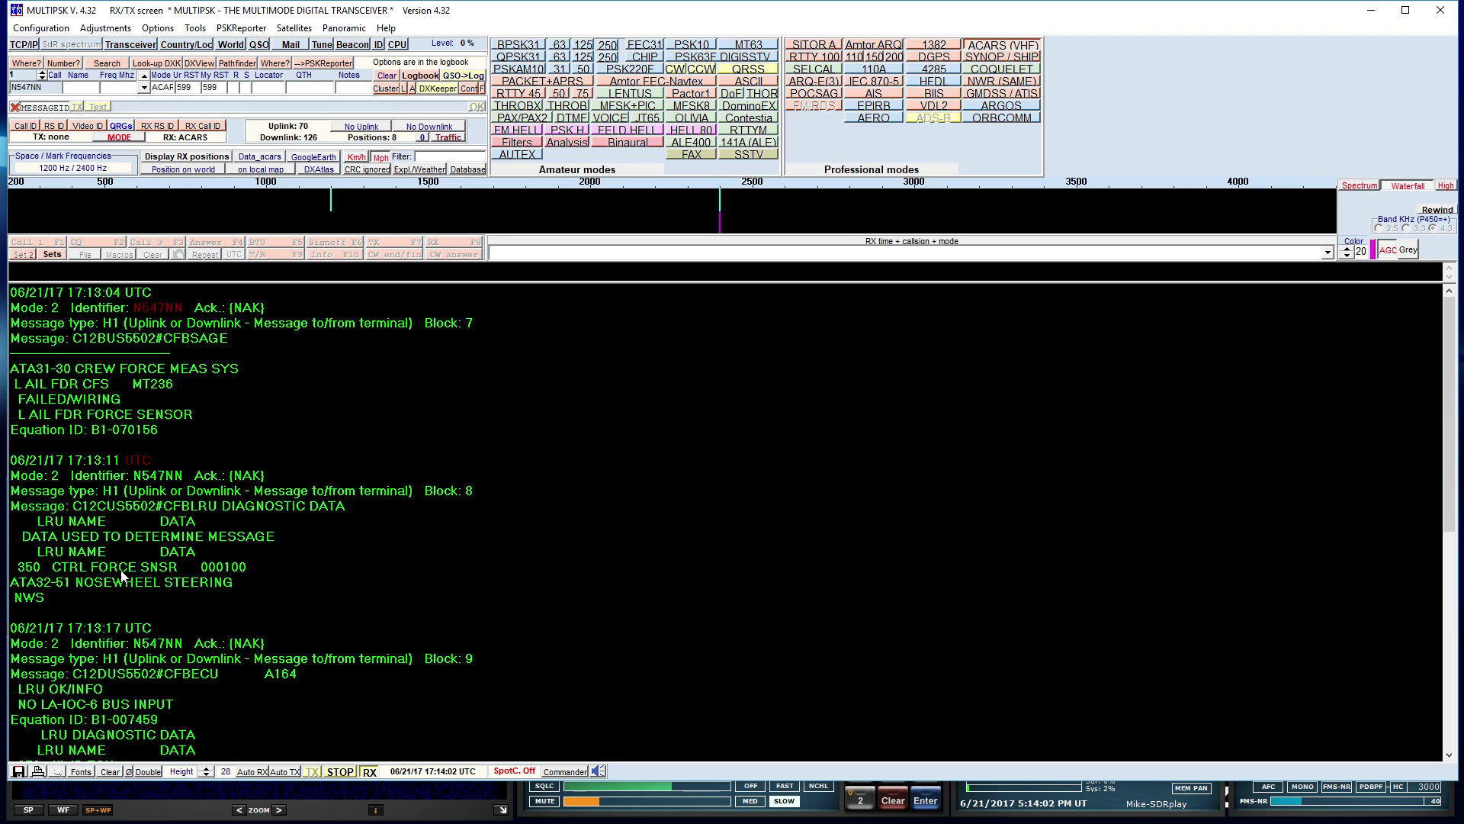
pyautogui.rightClick(143, 309)
pyautogui.click(183, 315)
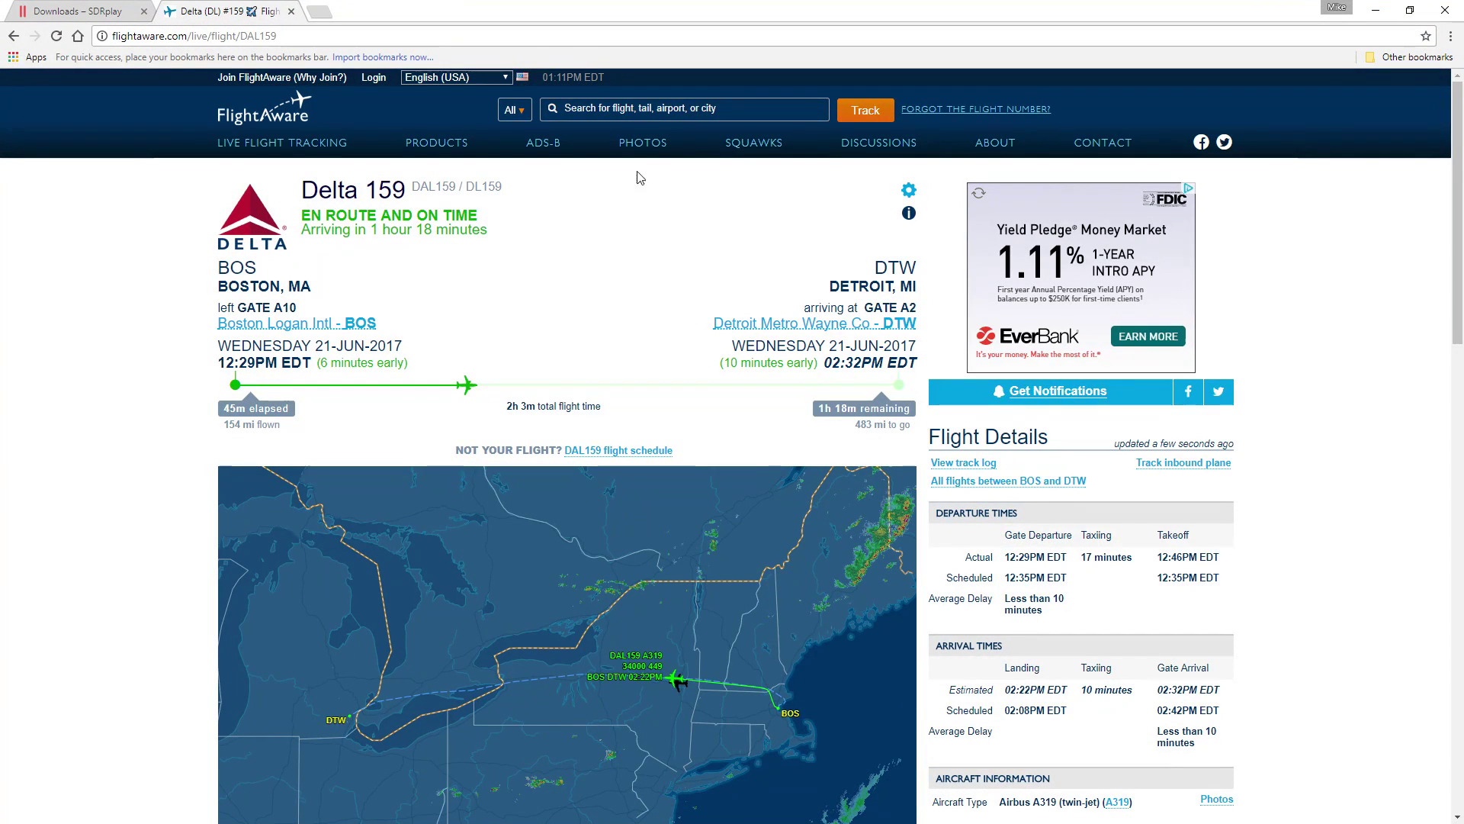
# Switch to FlightAware in the browser, track aircraft N547NN and look closely at its current position on the flight map
pyautogui.click(611, 109)
pyautogui.rightClick(610, 109)
pyautogui.click(645, 201)
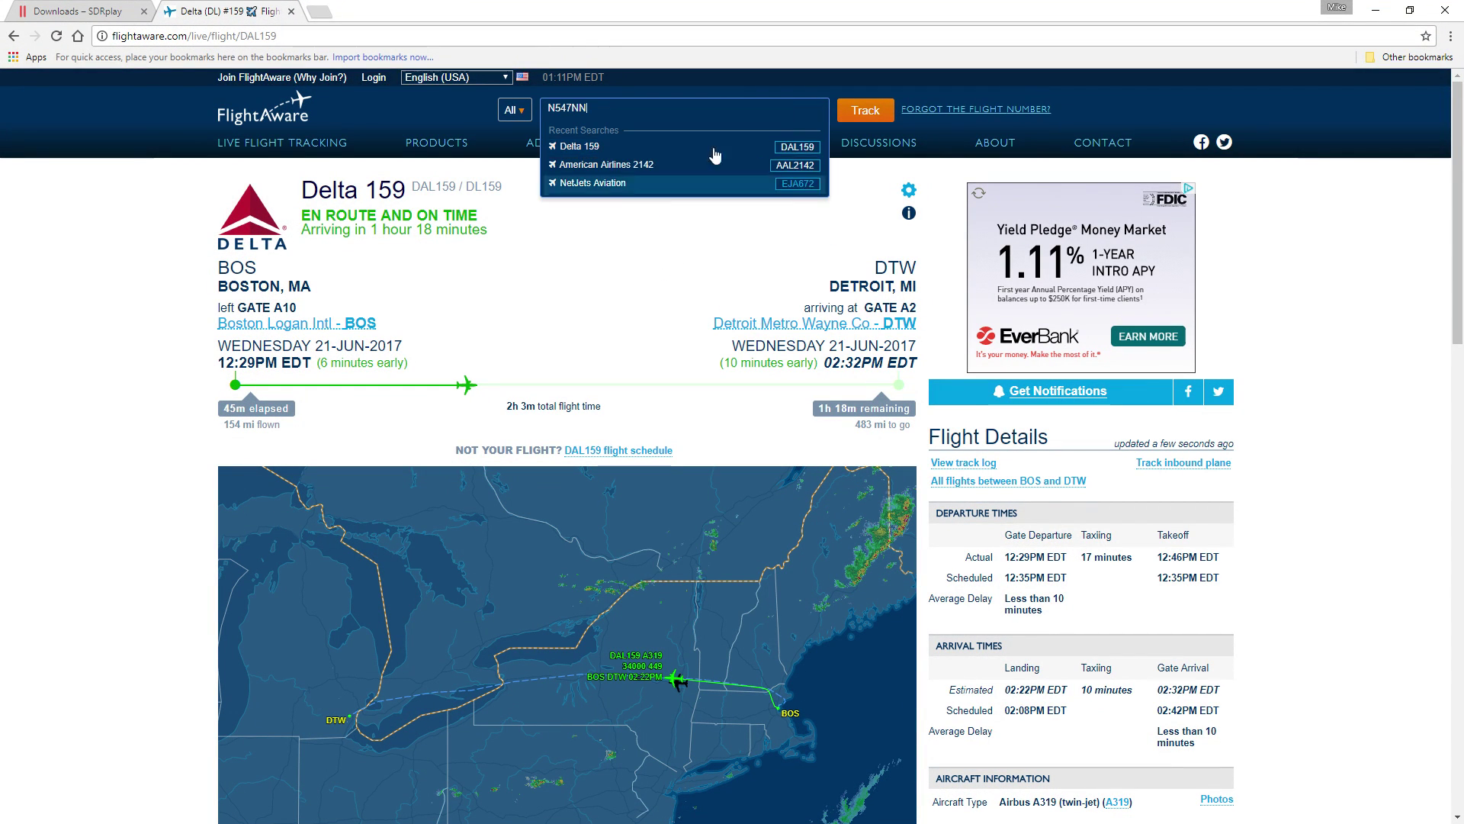
pyautogui.click(865, 113)
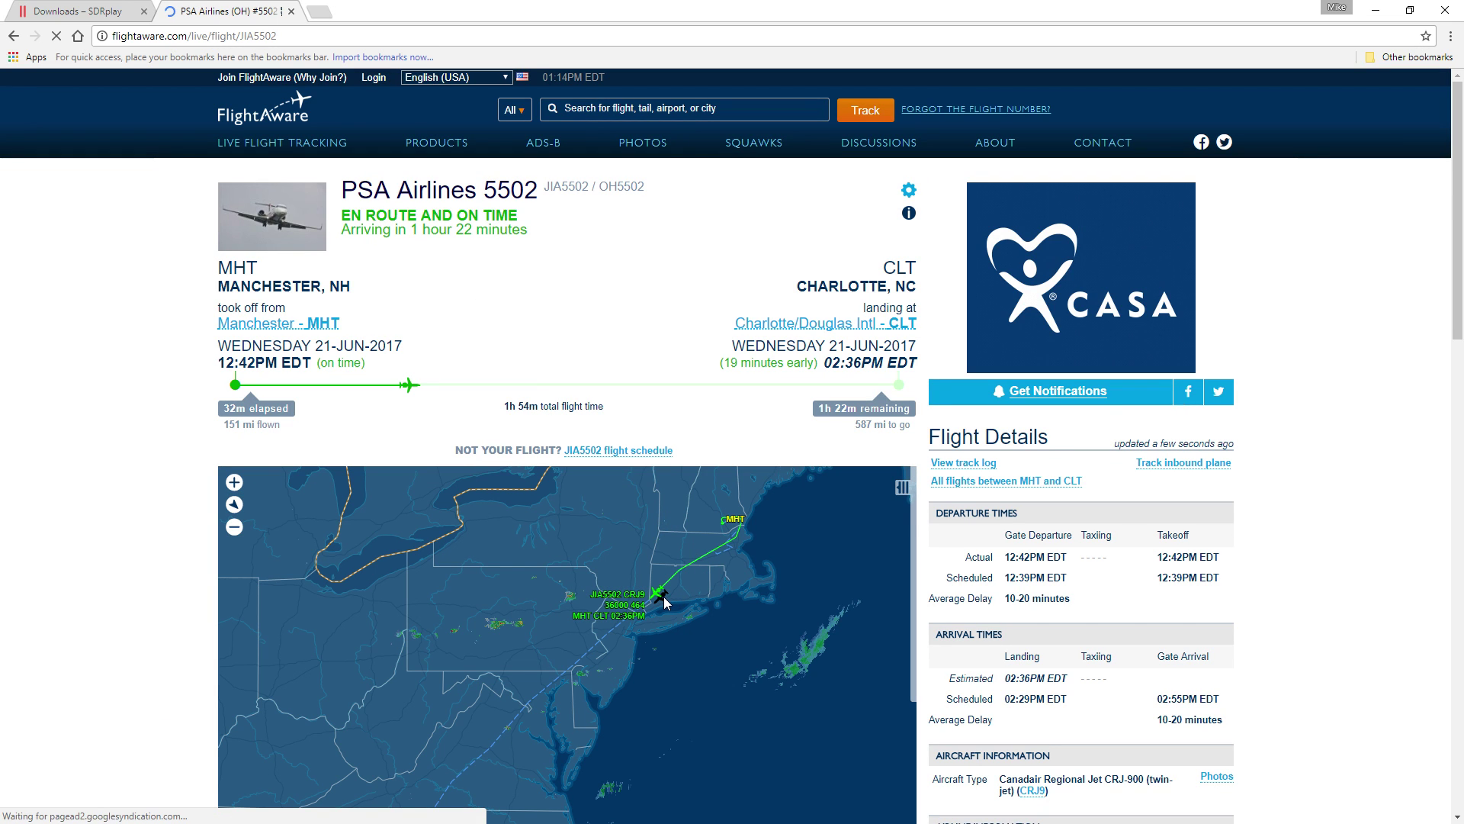
pyautogui.scroll(5, 664, 599)
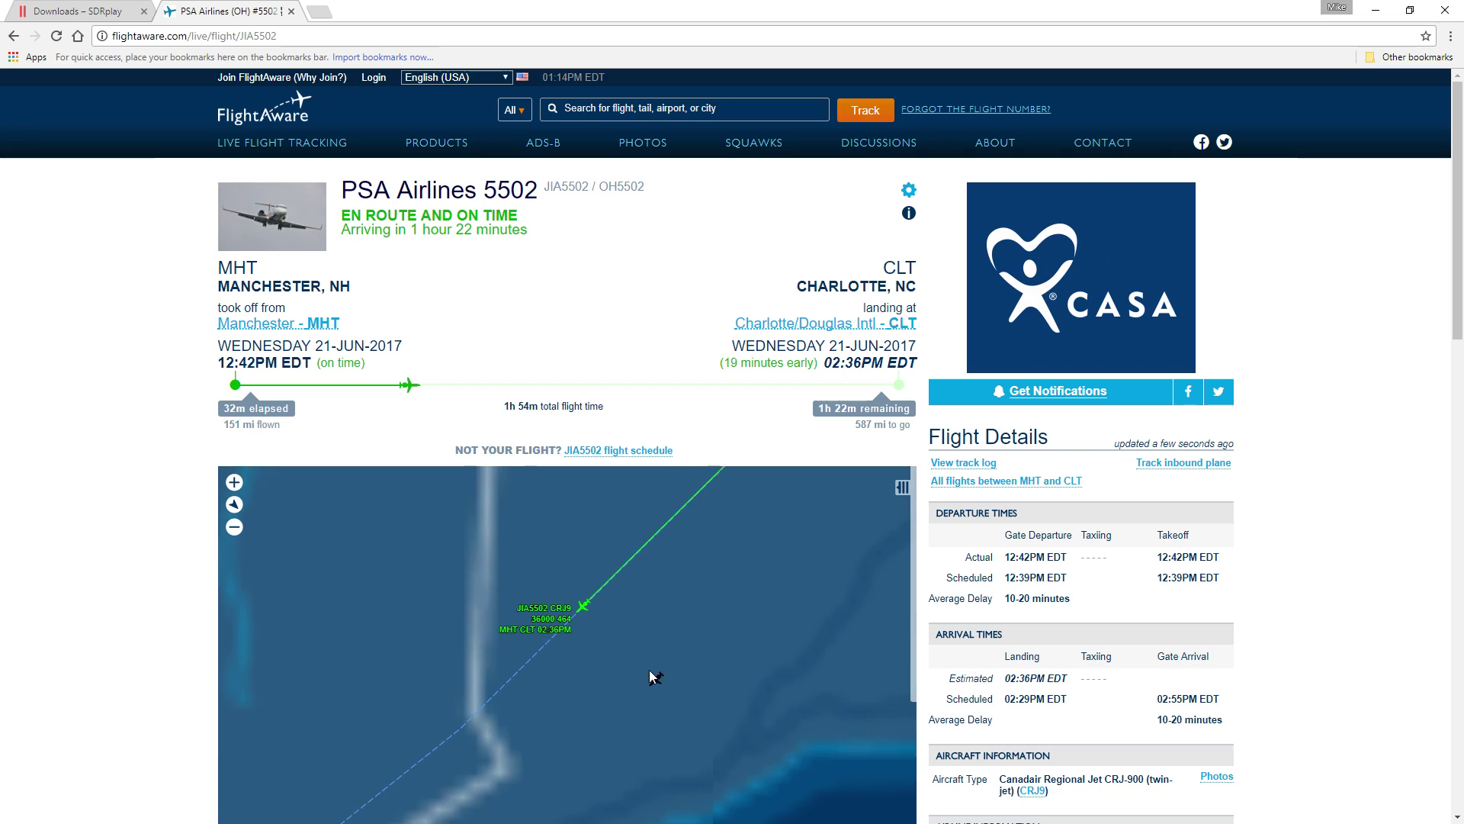
# Minimize the browser, bring the SDRuno main panel forward and restart reception
pyautogui.click(1374, 12)
pyautogui.click(976, 806)
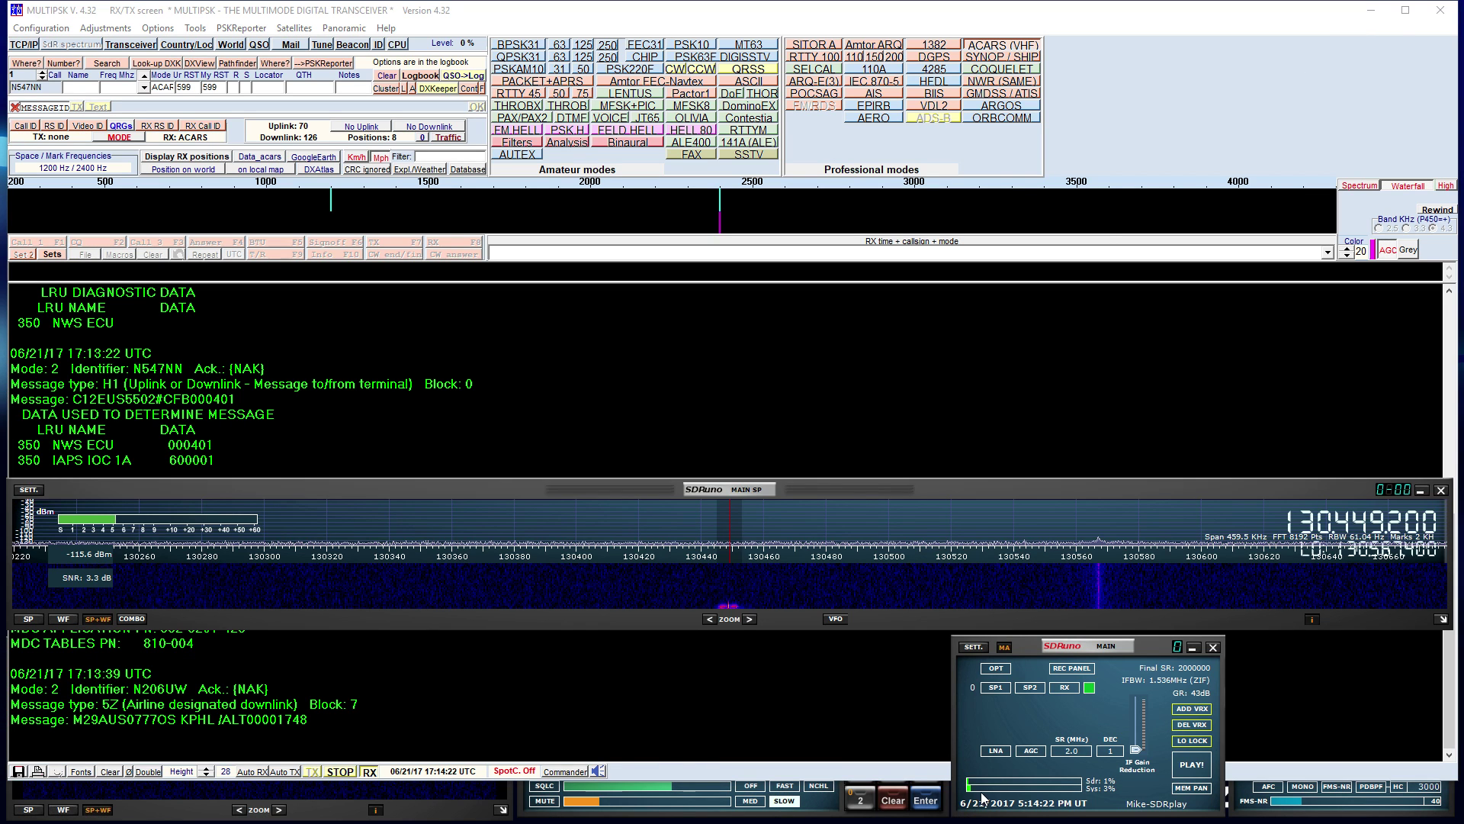
pyautogui.click(1194, 764)
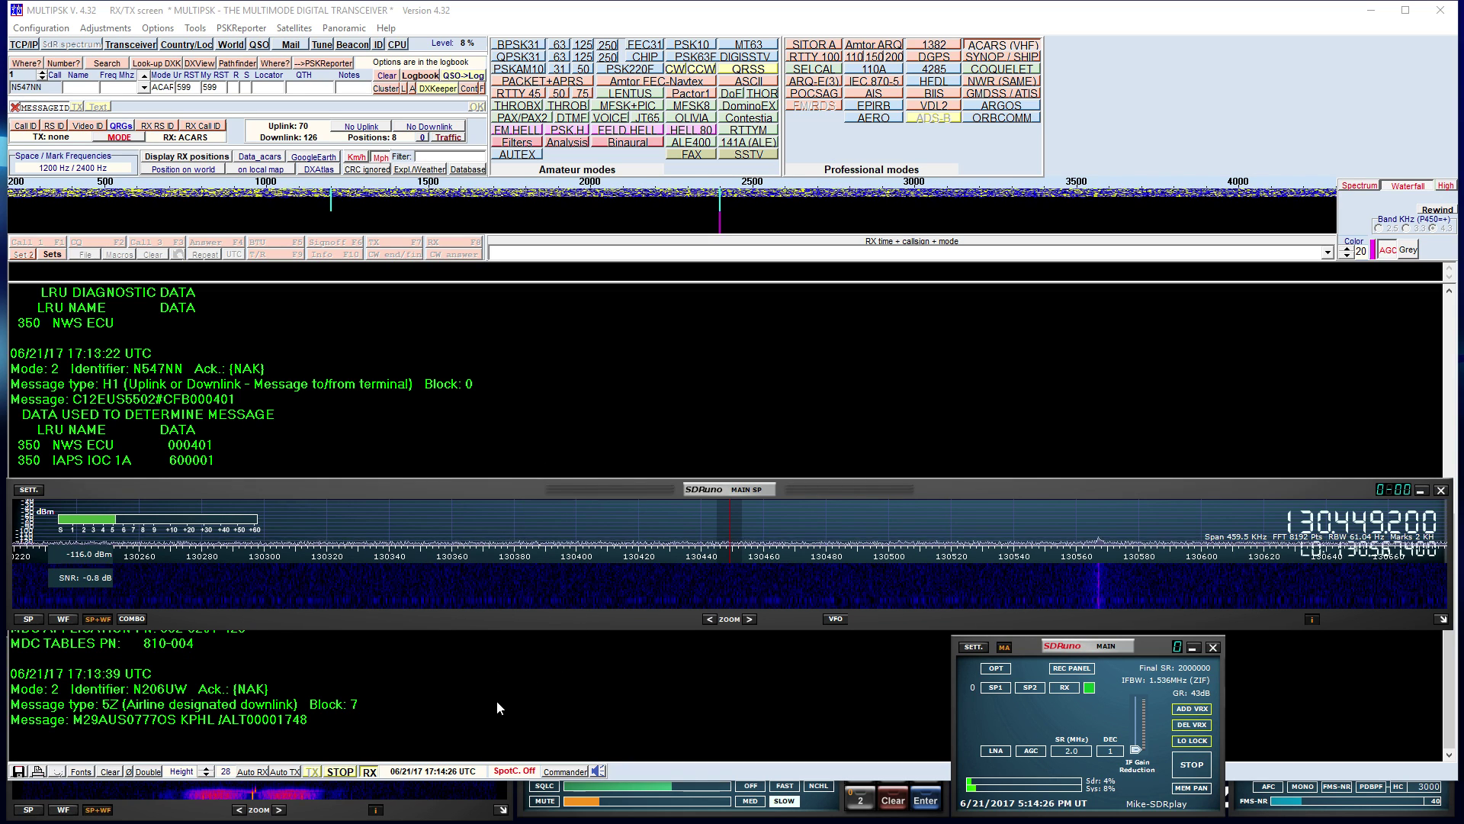
# Shrink the MultiPSK window upward to uncover the lower SDRuno panels and clear its decoded message text
pyautogui.click(505, 726)
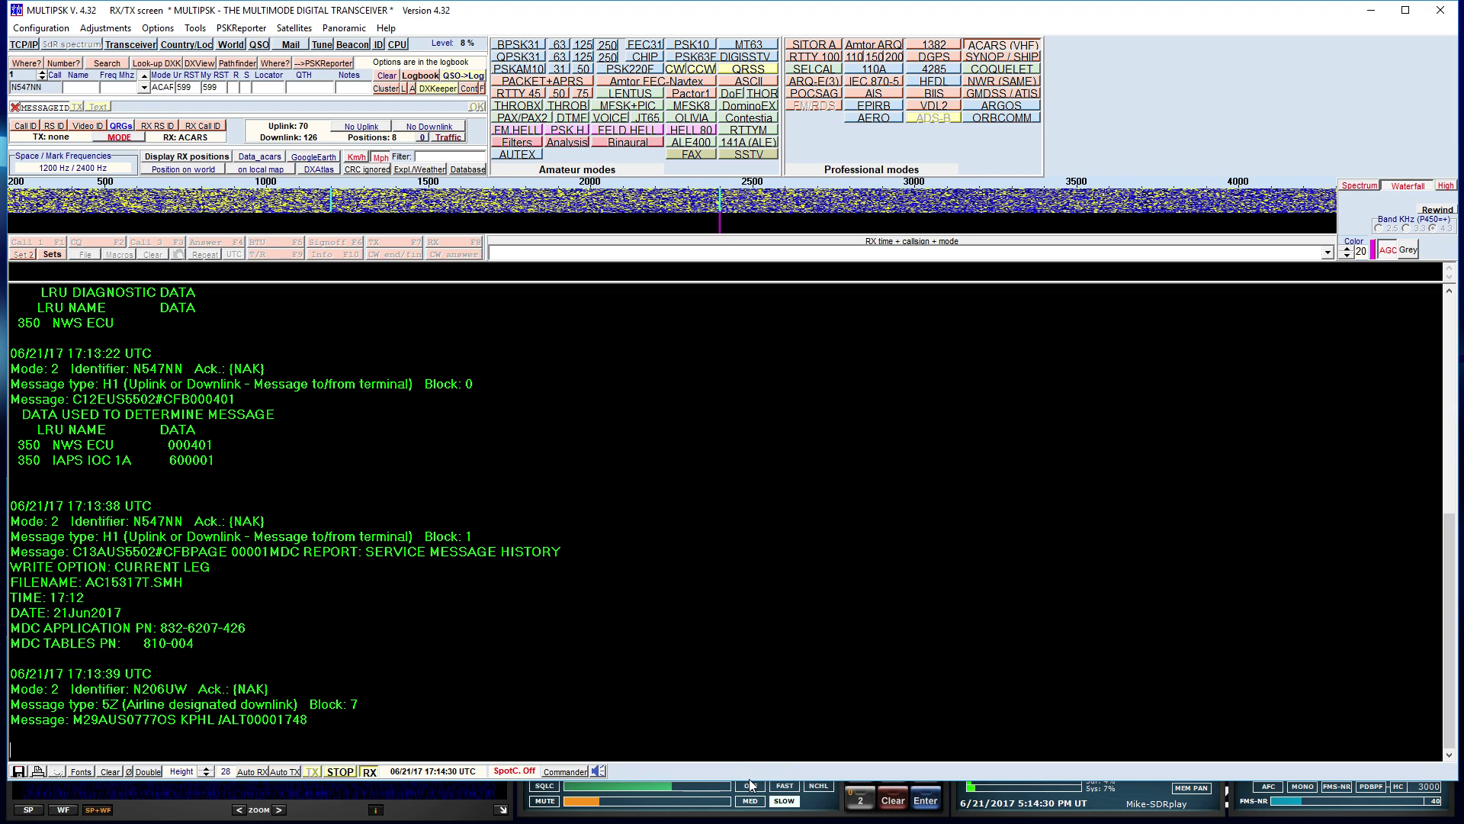
pyautogui.moveTo(747, 778); pyautogui.dragTo(771, 591)
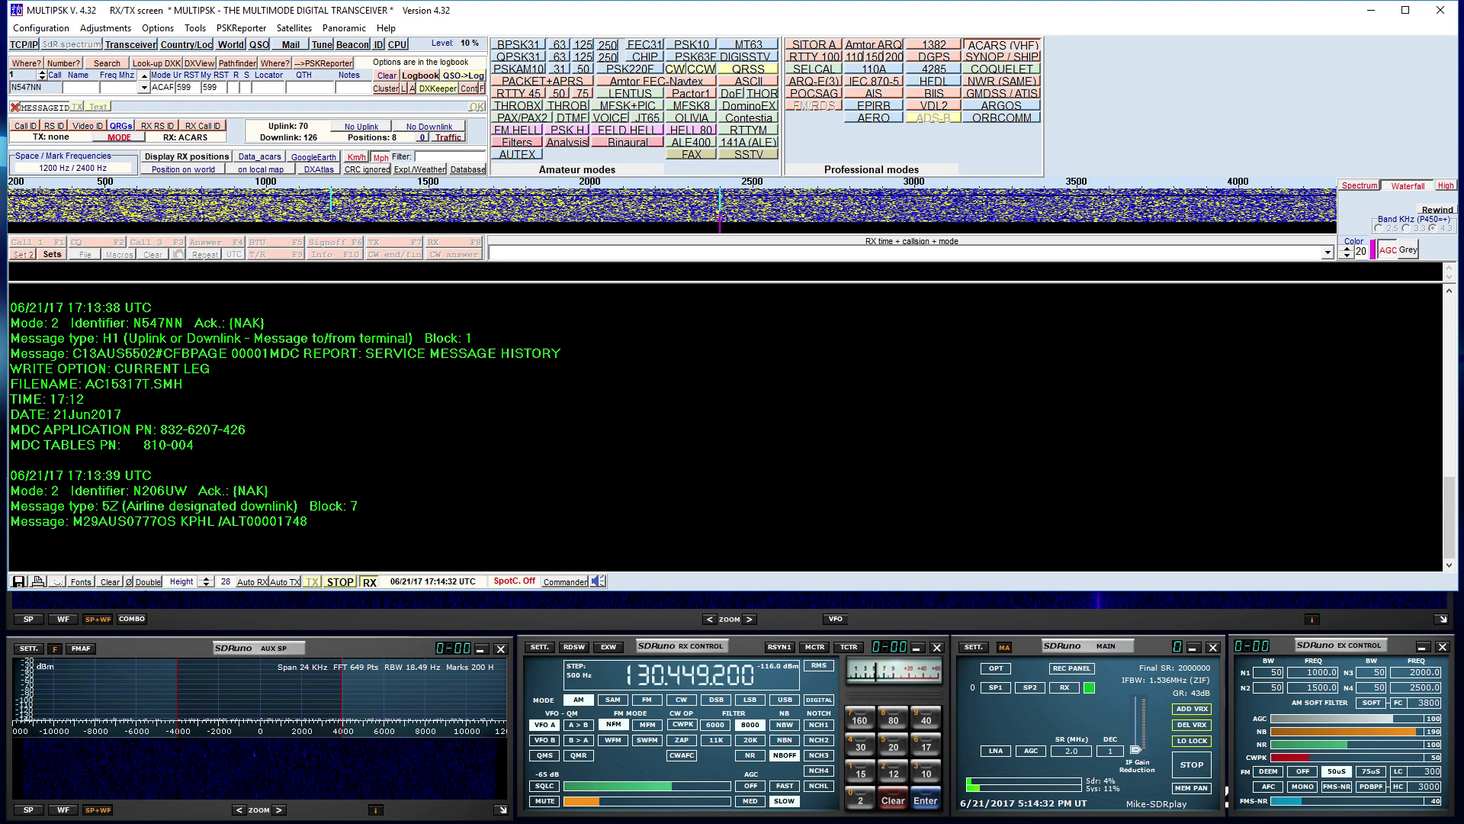
pyautogui.click(112, 582)
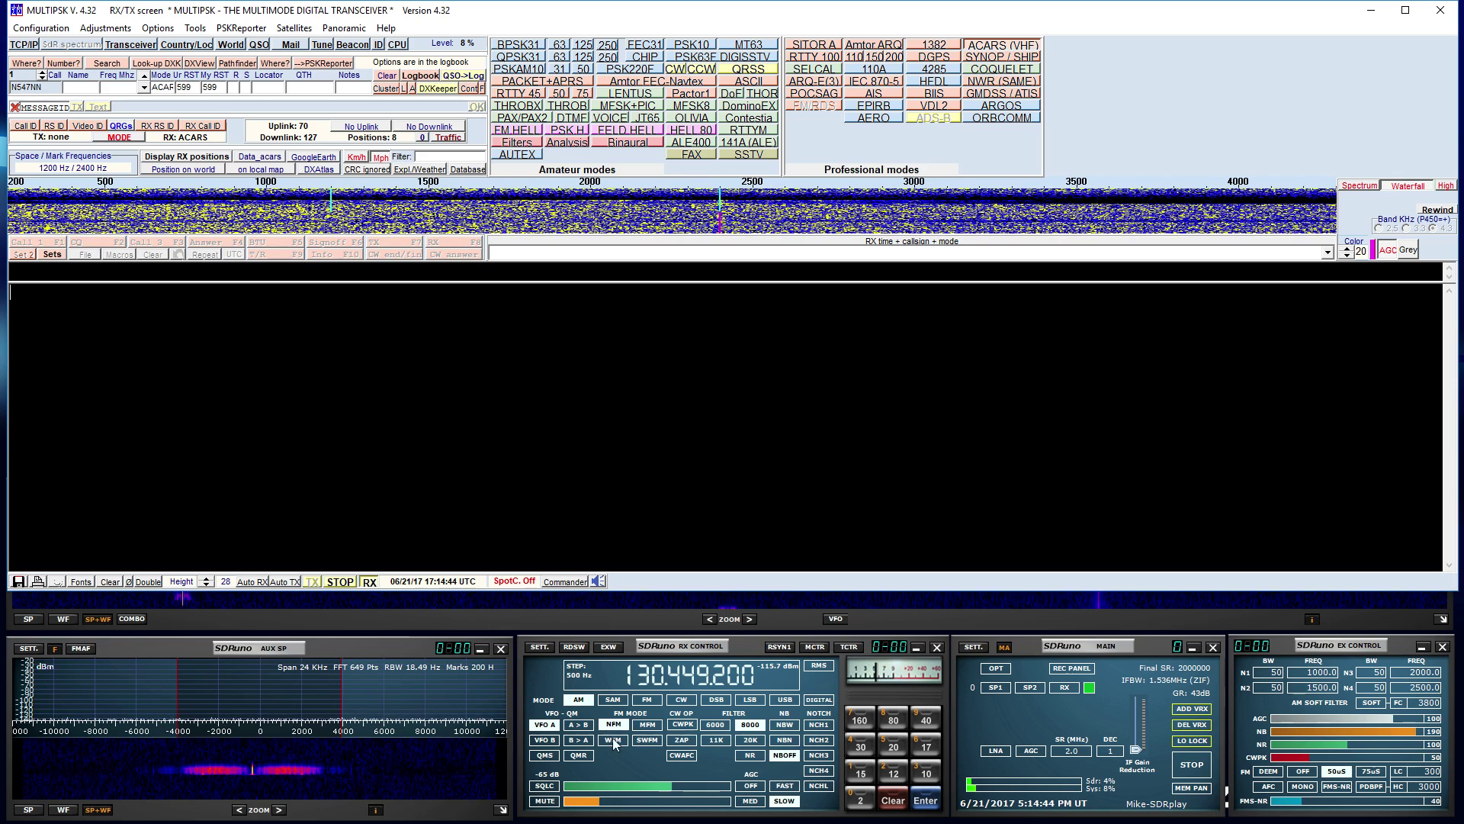
# Read the N547NN engine trend messages received from 17:14:41 UTC onward, and close the aircraft position map
pyautogui.moveTo(599, 800); pyautogui.dragTo(602, 805)
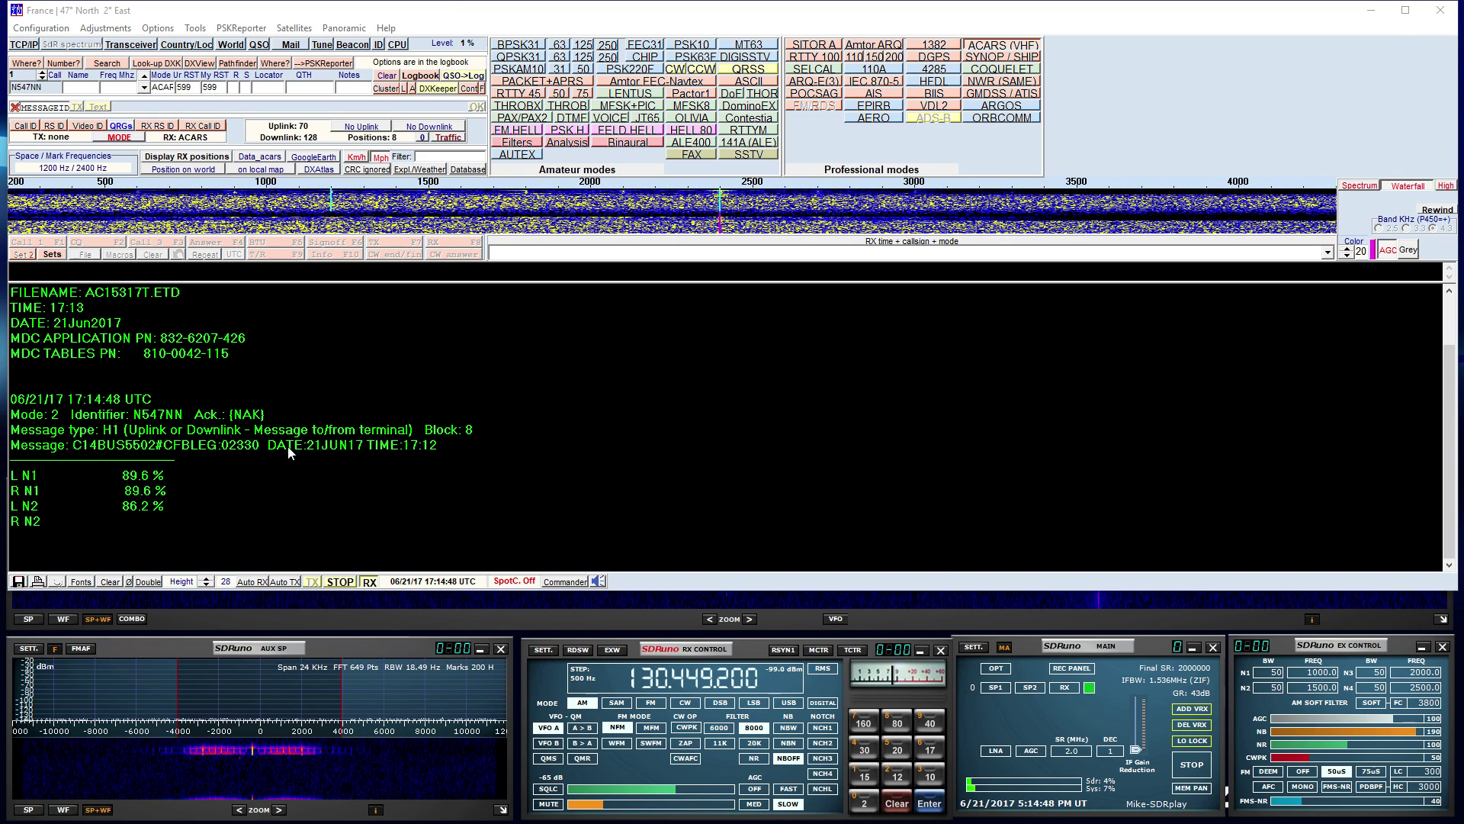
pyautogui.scroll(2, 131, 417)
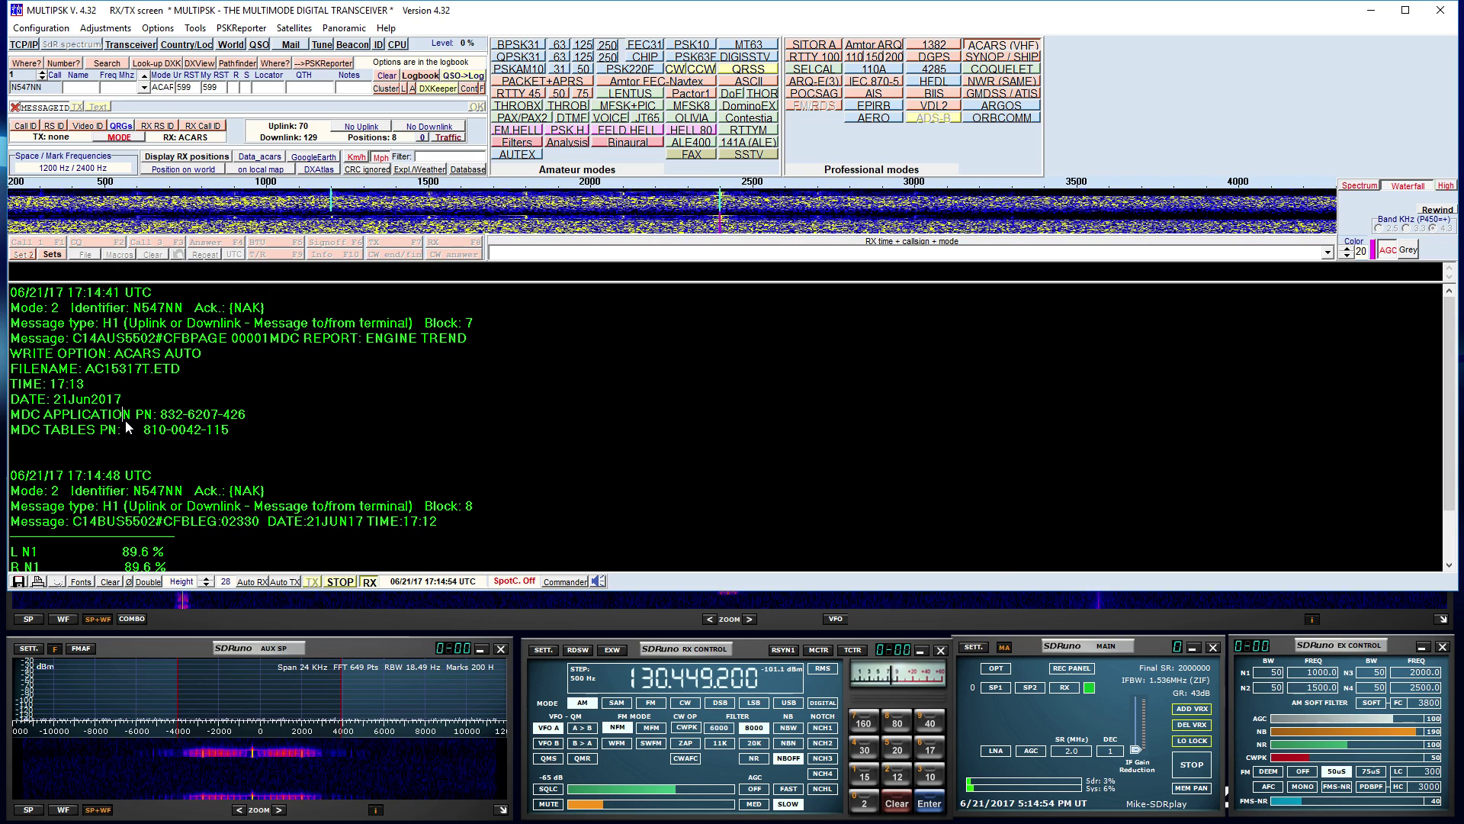
pyautogui.scroll(-2, 129, 427)
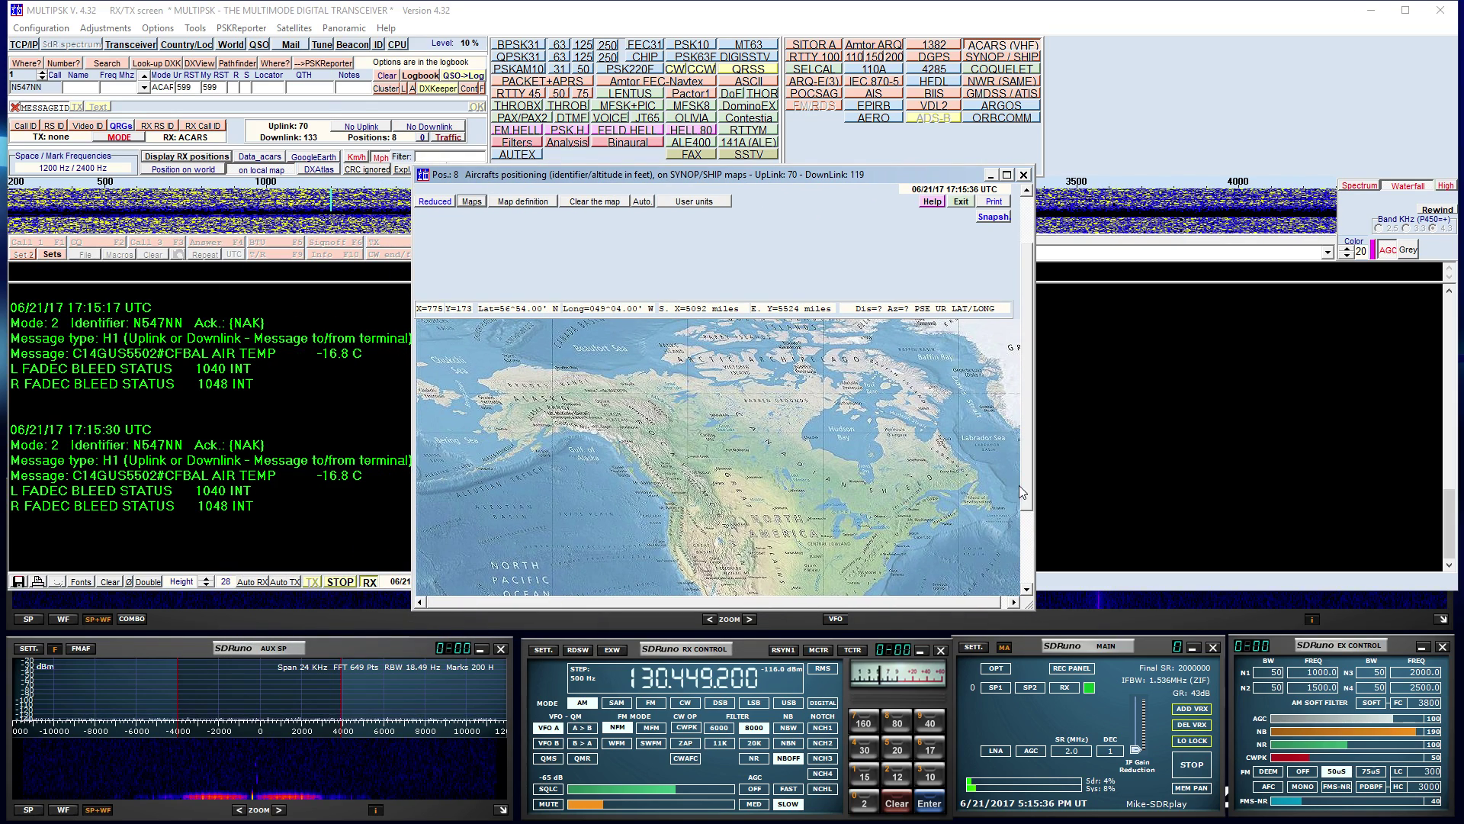
pyautogui.click(1023, 174)
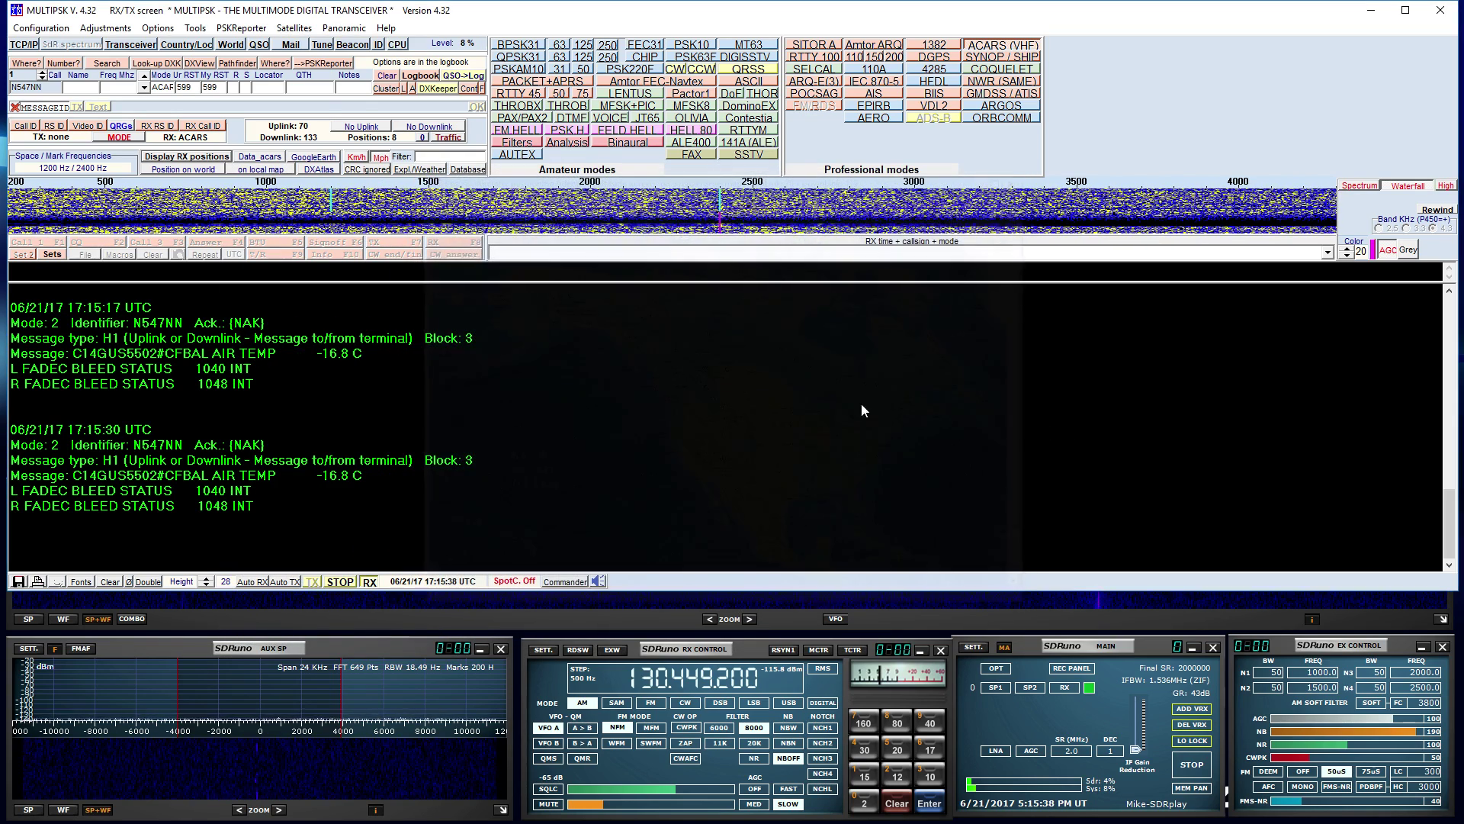
# Shrink the MultiPSK window to uncover the SDRuno main spectrum, and enlarge that spectrum upward with its full 2000 kHz span shown
pyautogui.moveTo(787, 591); pyautogui.dragTo(811, 332)
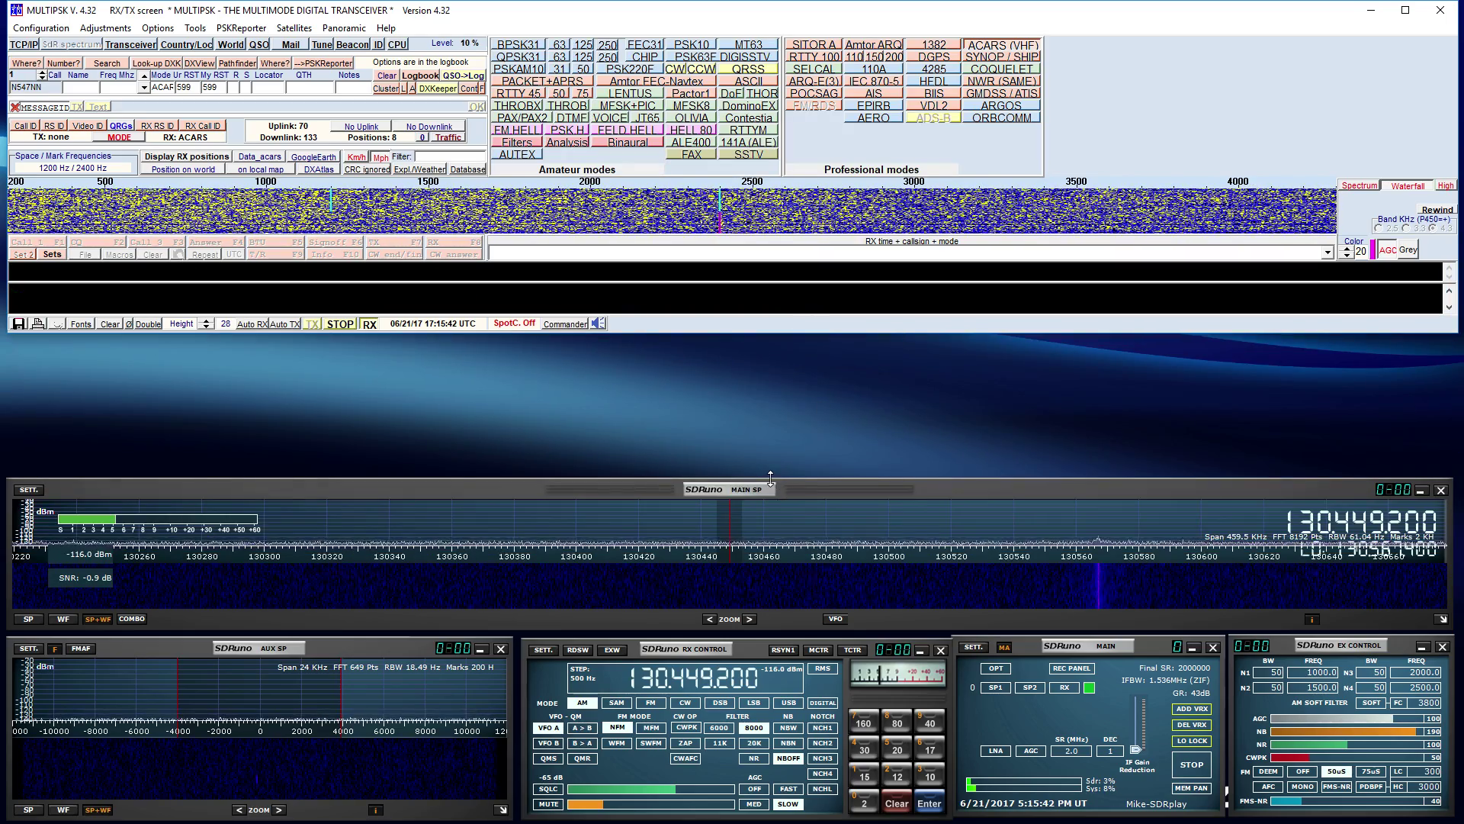
pyautogui.moveTo(770, 478); pyautogui.dragTo(774, 353)
pyautogui.click(711, 619)
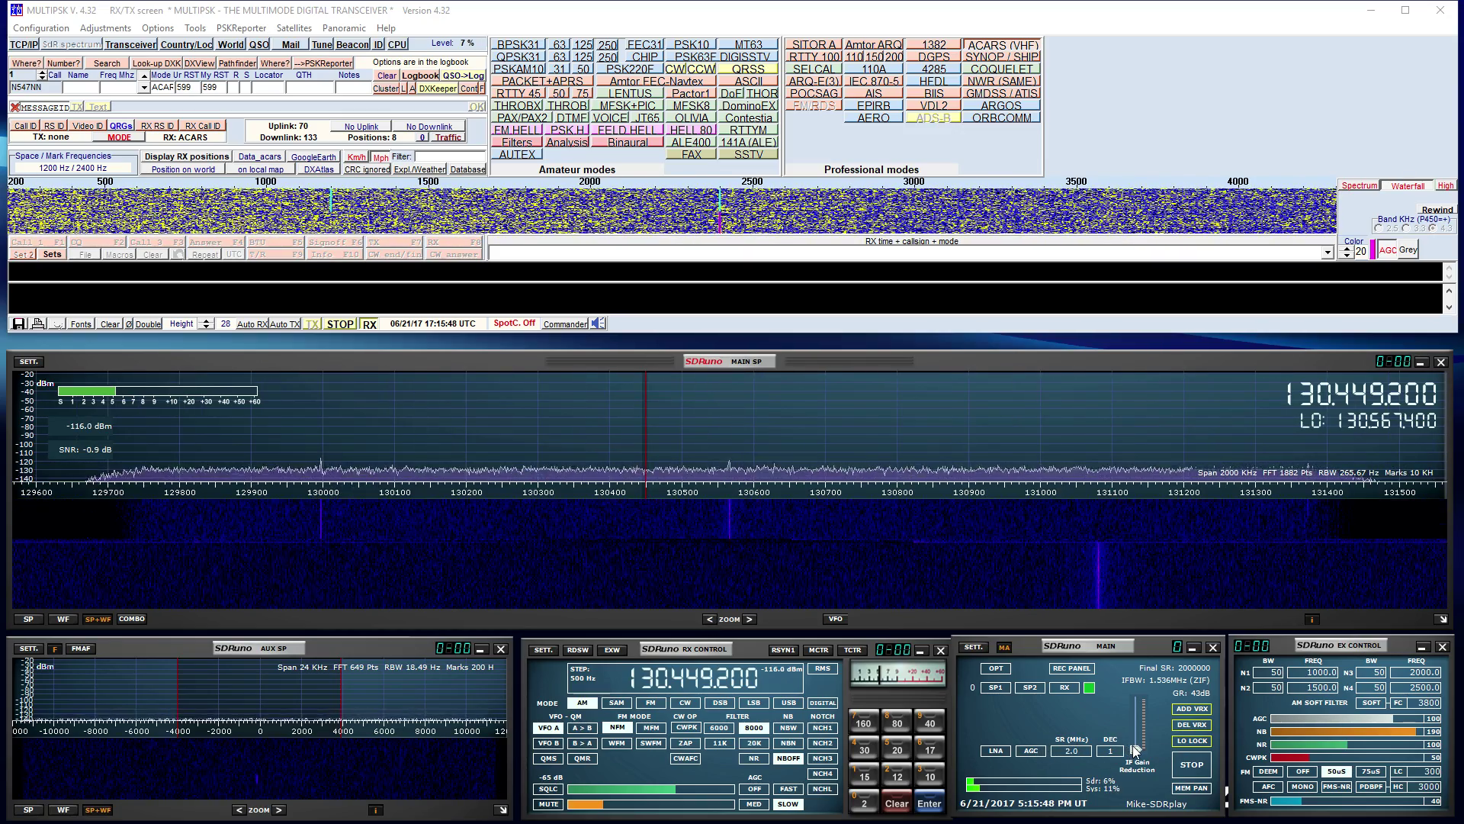
# Set the gain reduction to 61 dB and tune the receiver to the ACARS signal at 131.124.000 MHz
pyautogui.moveTo(1133, 749); pyautogui.dragTo(1135, 733)
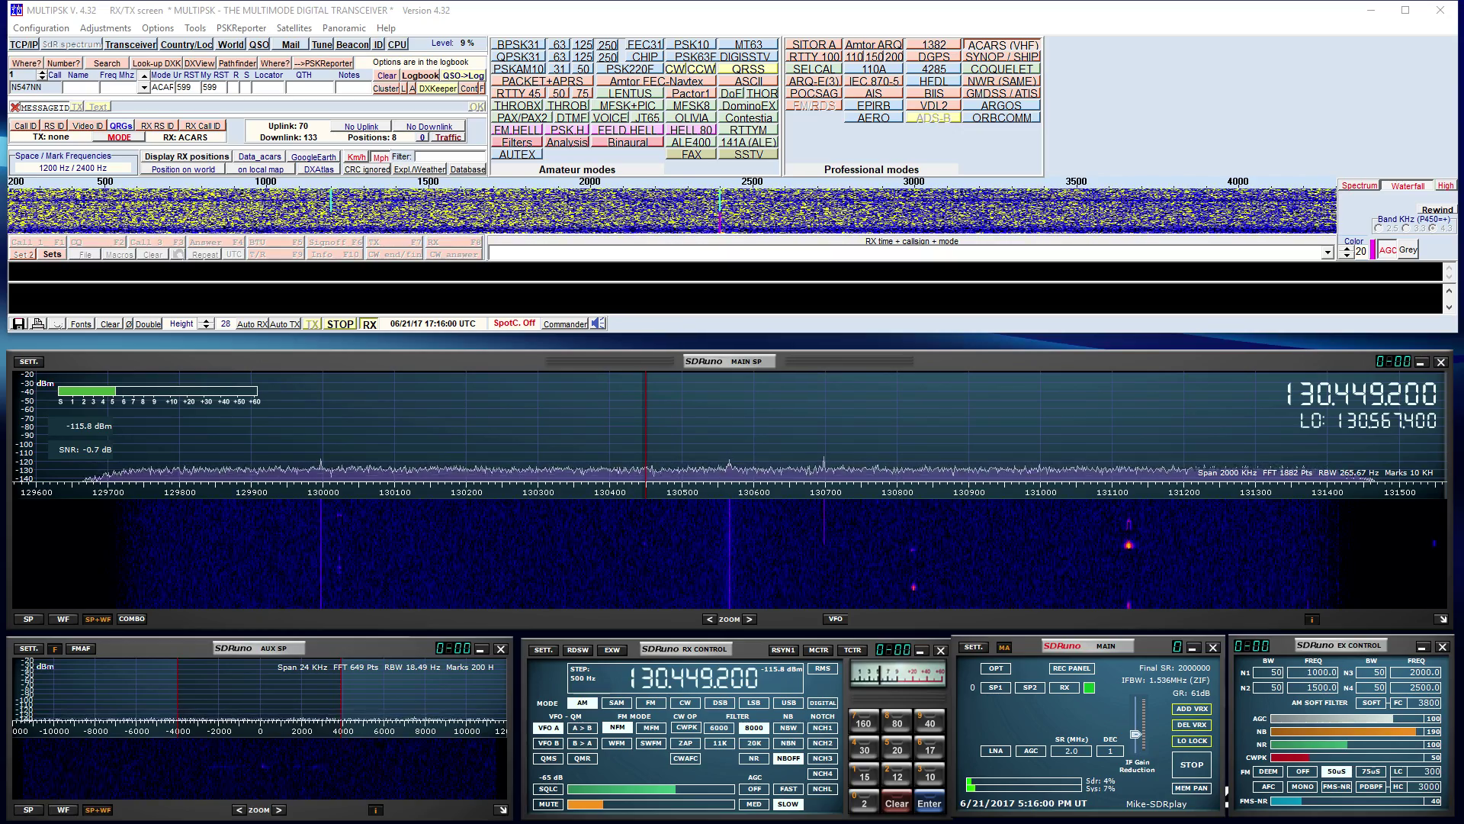
pyautogui.click(1129, 545)
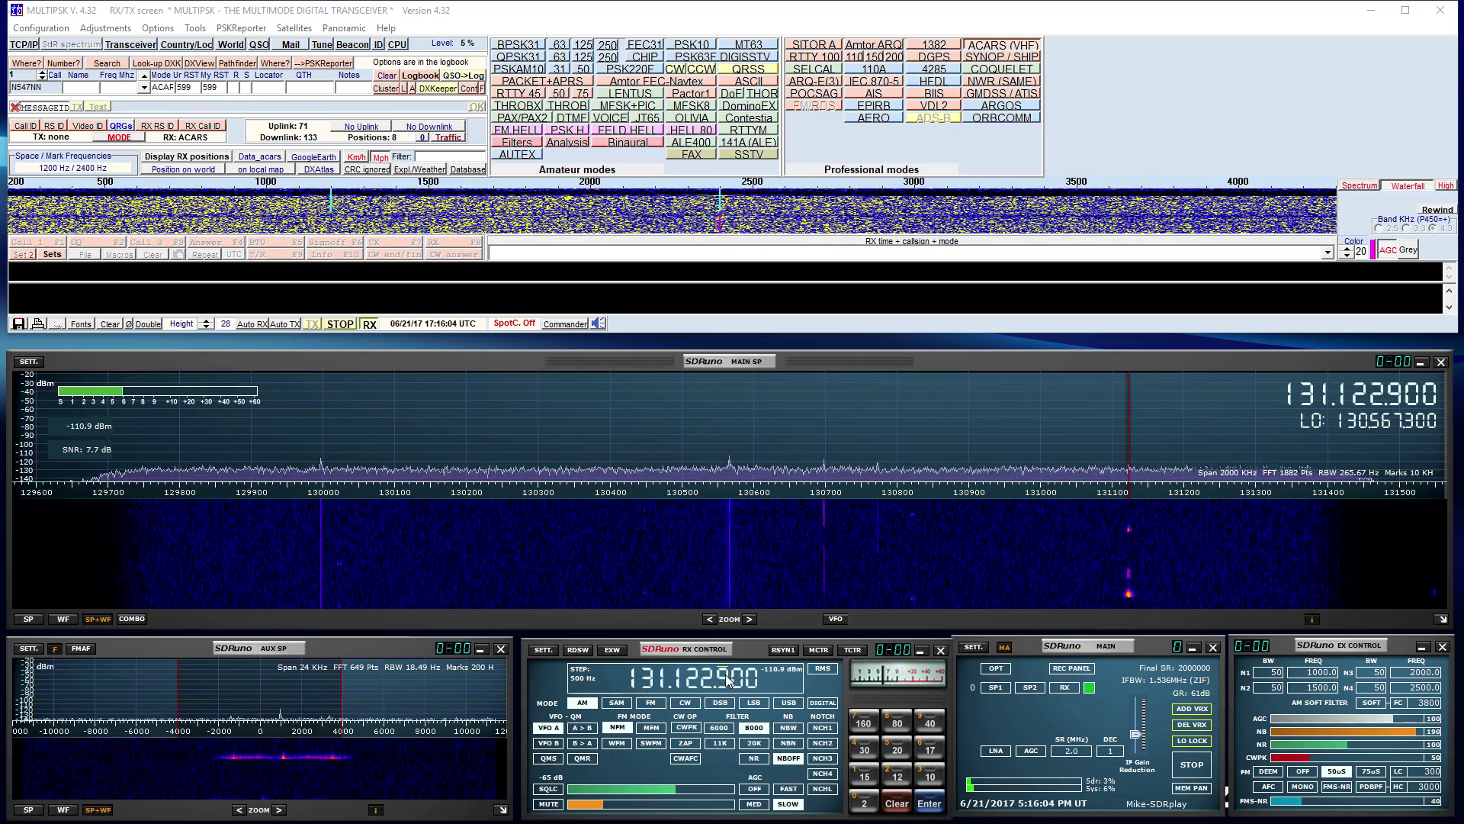
pyautogui.scroll(-2, 725, 674)
pyautogui.scroll(1, 725, 674)
pyautogui.scroll(4, 725, 675)
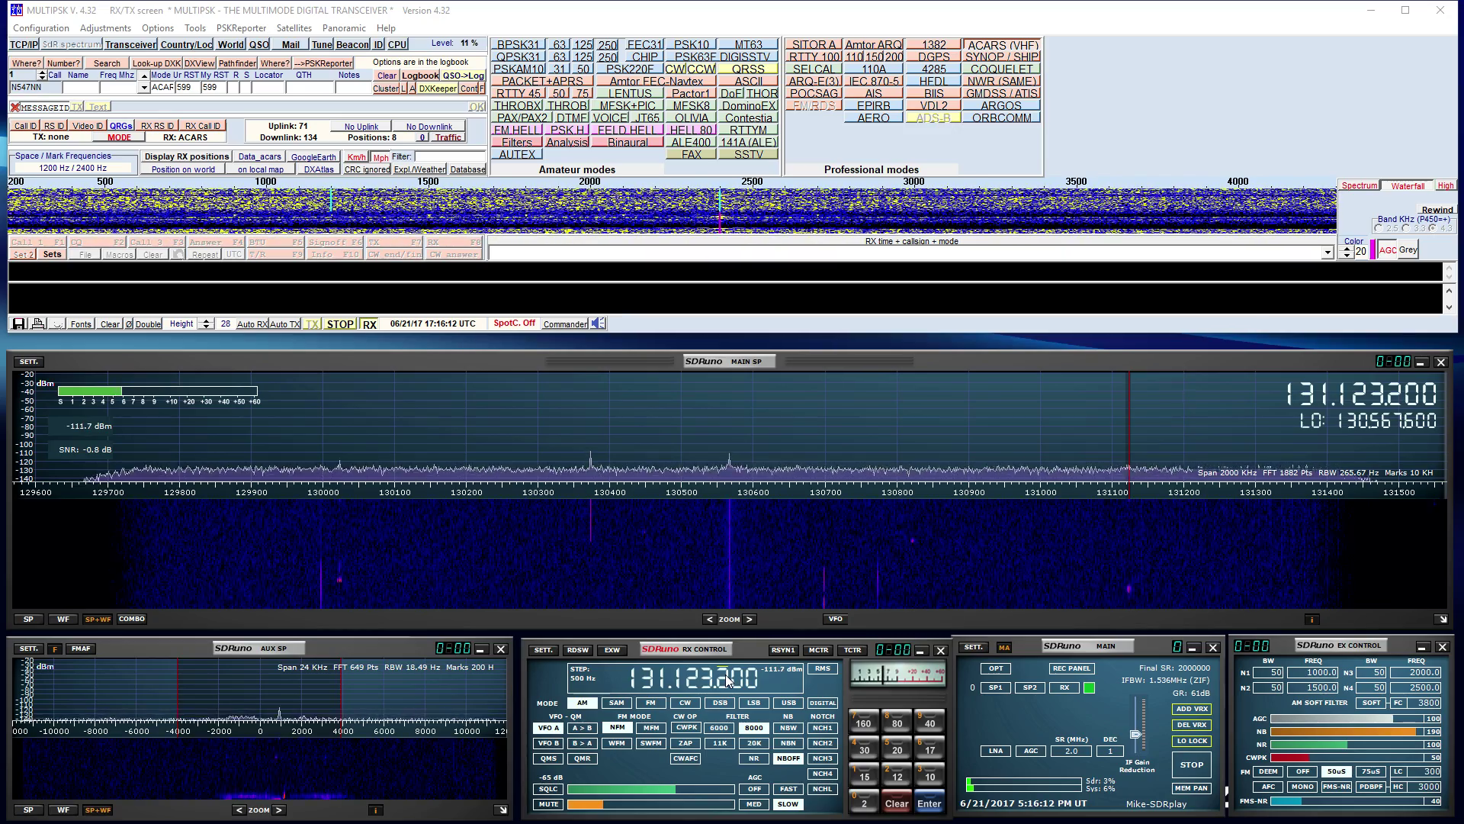
pyautogui.scroll(1, 725, 674)
pyautogui.scroll(2, 725, 675)
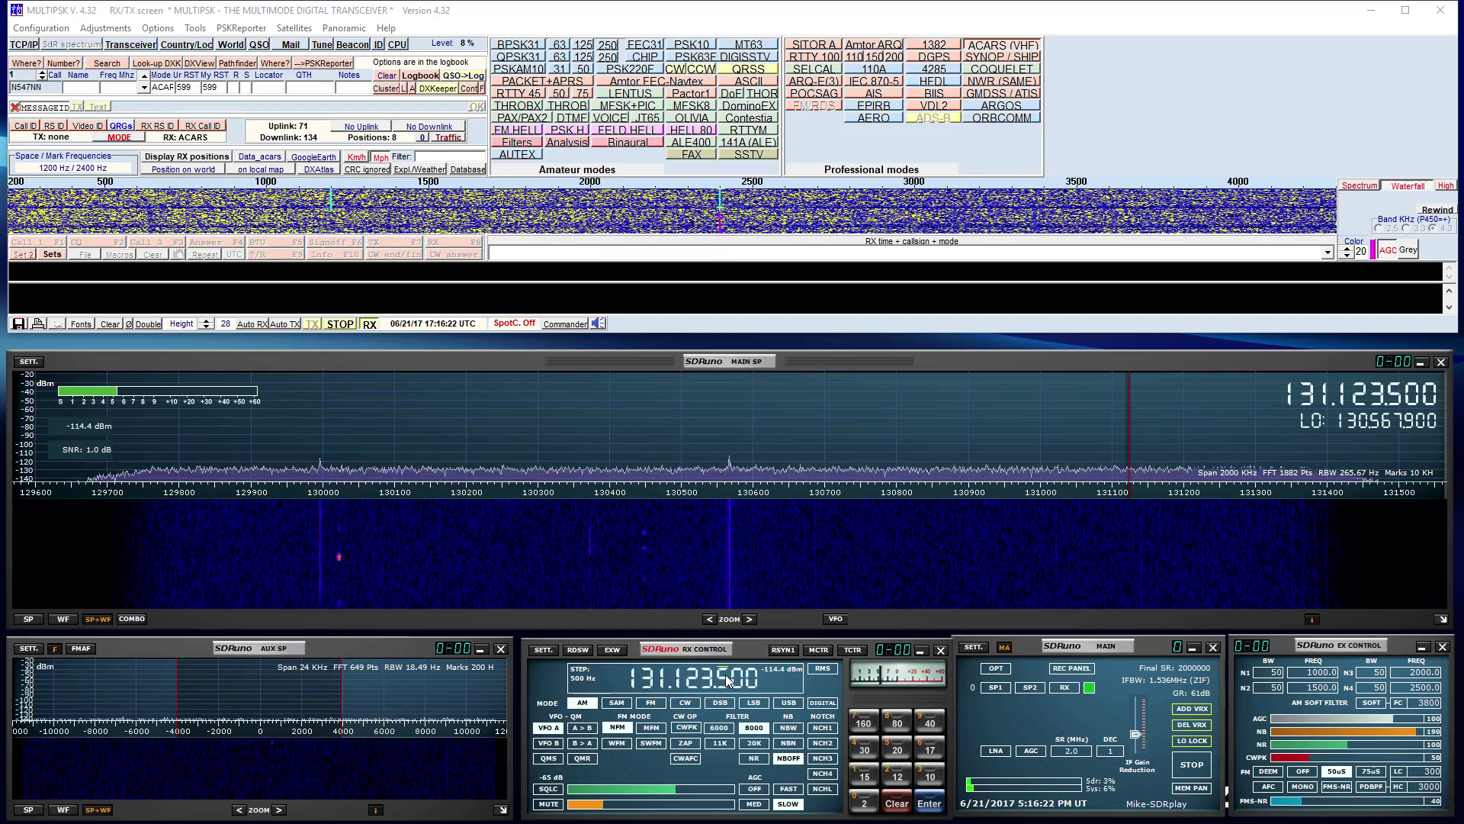
pyautogui.scroll(2, 725, 674)
pyautogui.scroll(4, 725, 674)
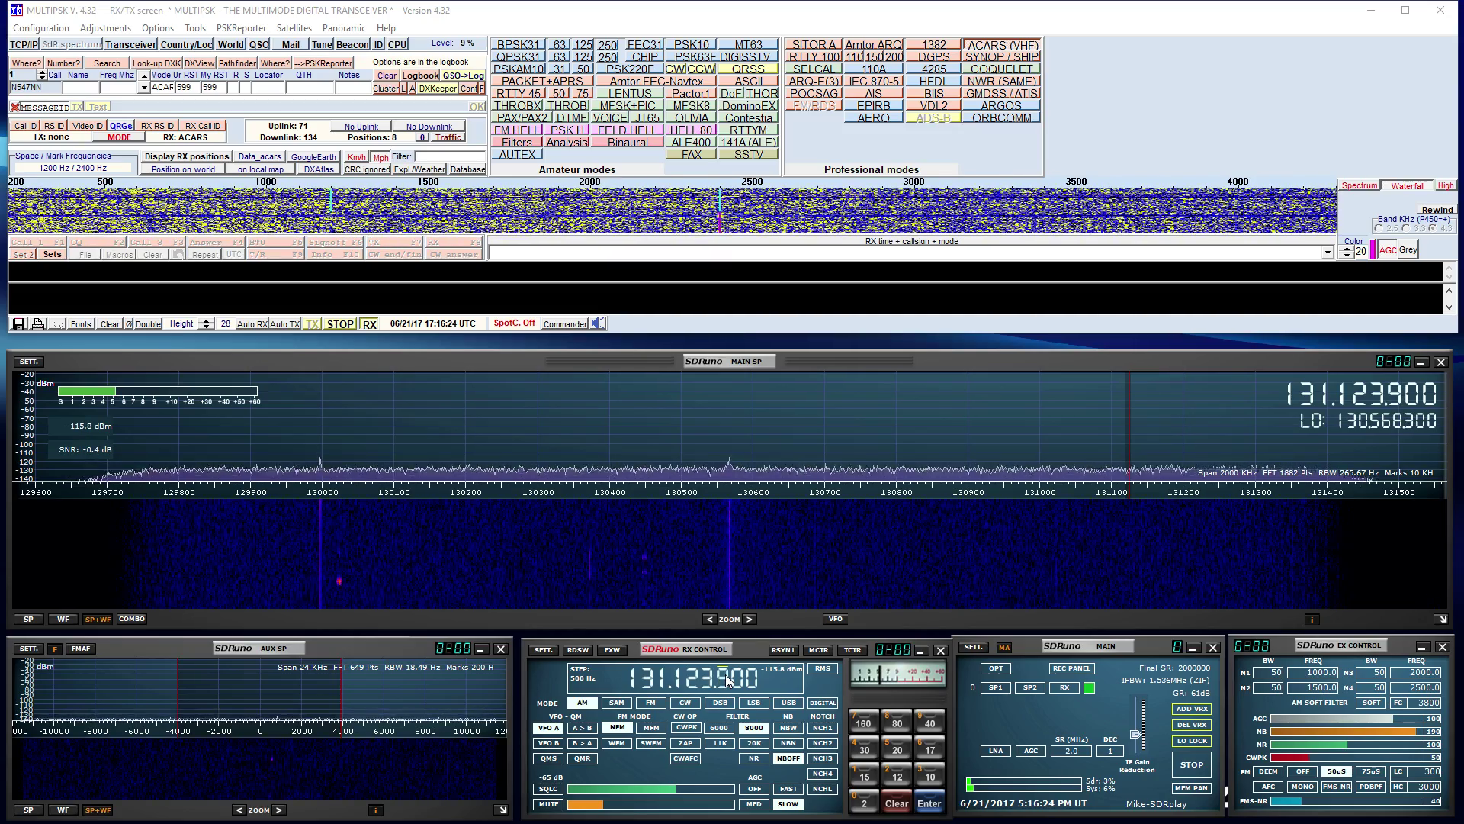
pyautogui.scroll(-1, 725, 674)
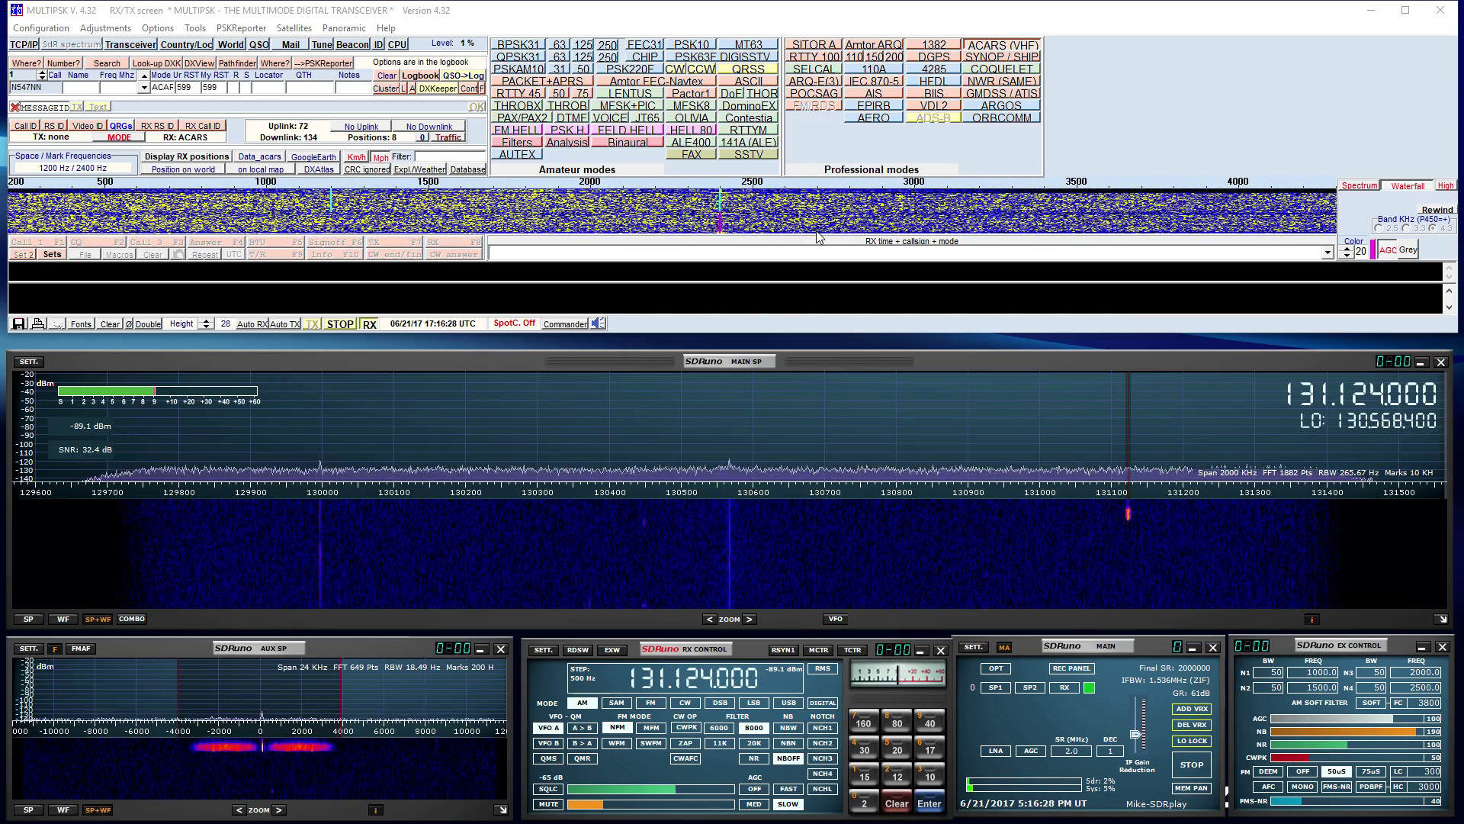
# Extend the MultiPSK window downward to watch the messages decoded on 131.124 MHz, shorten it again and minimize it
pyautogui.click(656, 287)
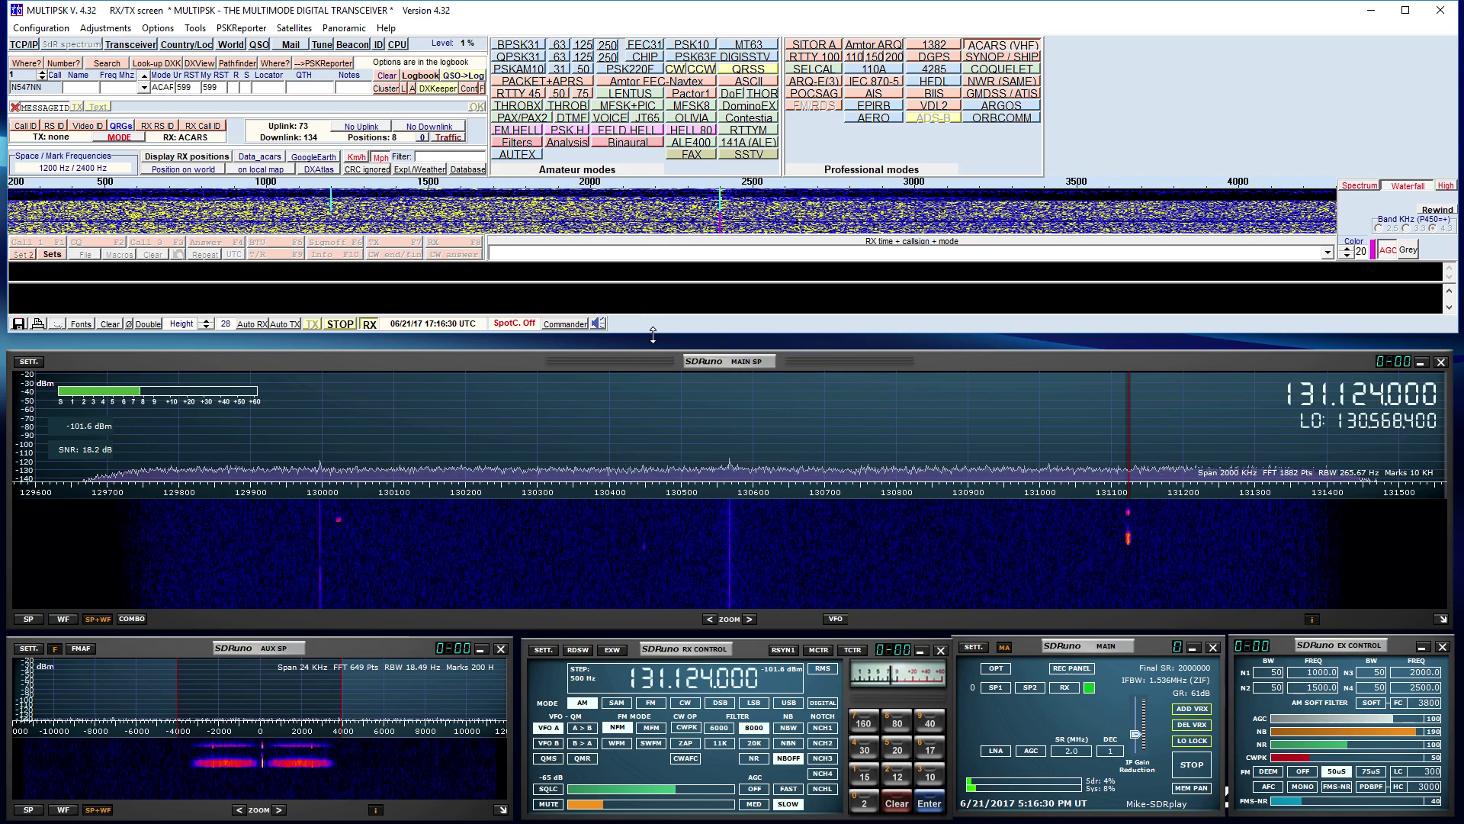
pyautogui.moveTo(655, 330); pyautogui.dragTo(655, 720)
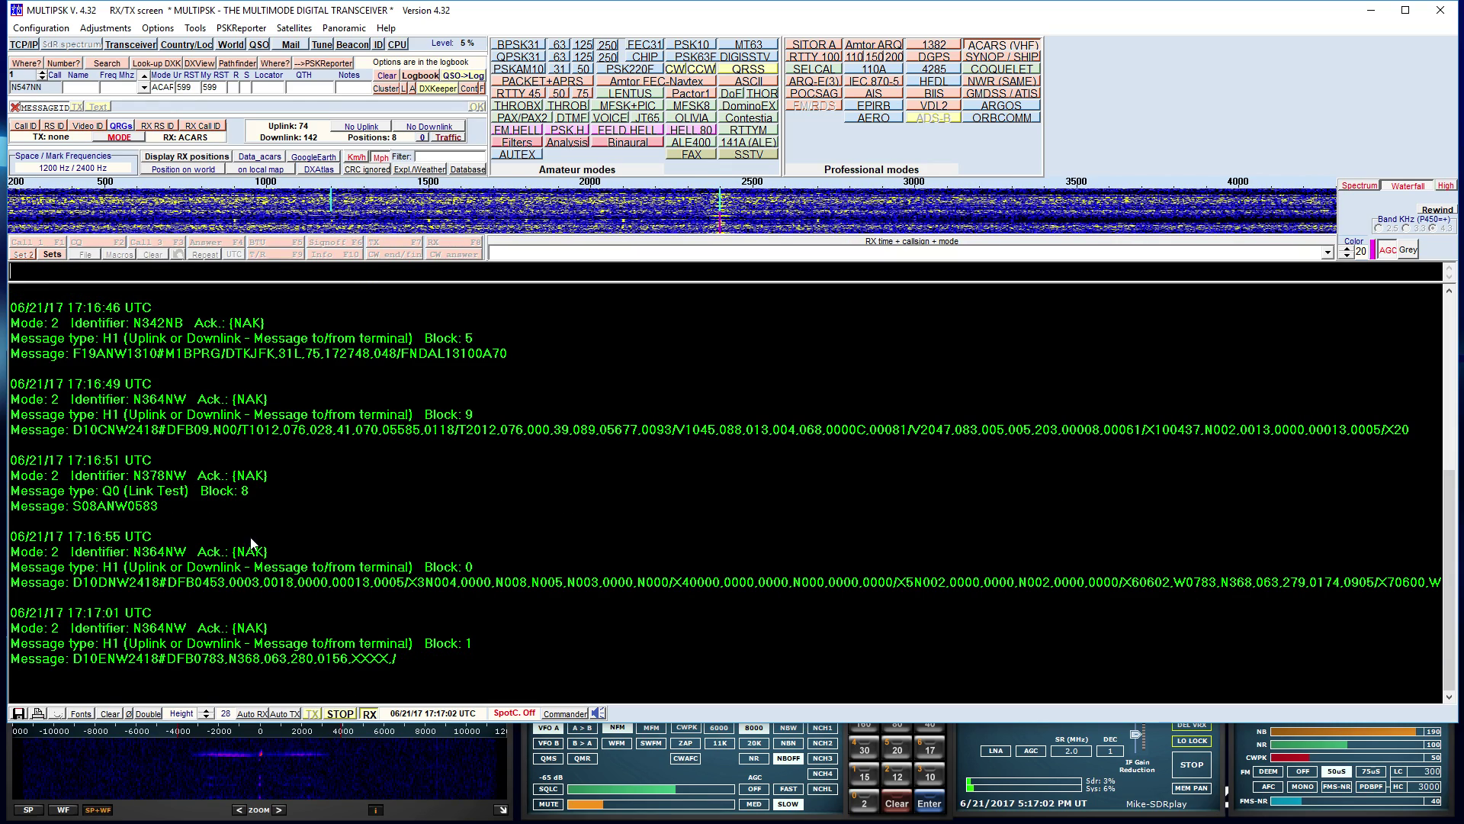
pyautogui.moveTo(511, 721); pyautogui.dragTo(523, 607)
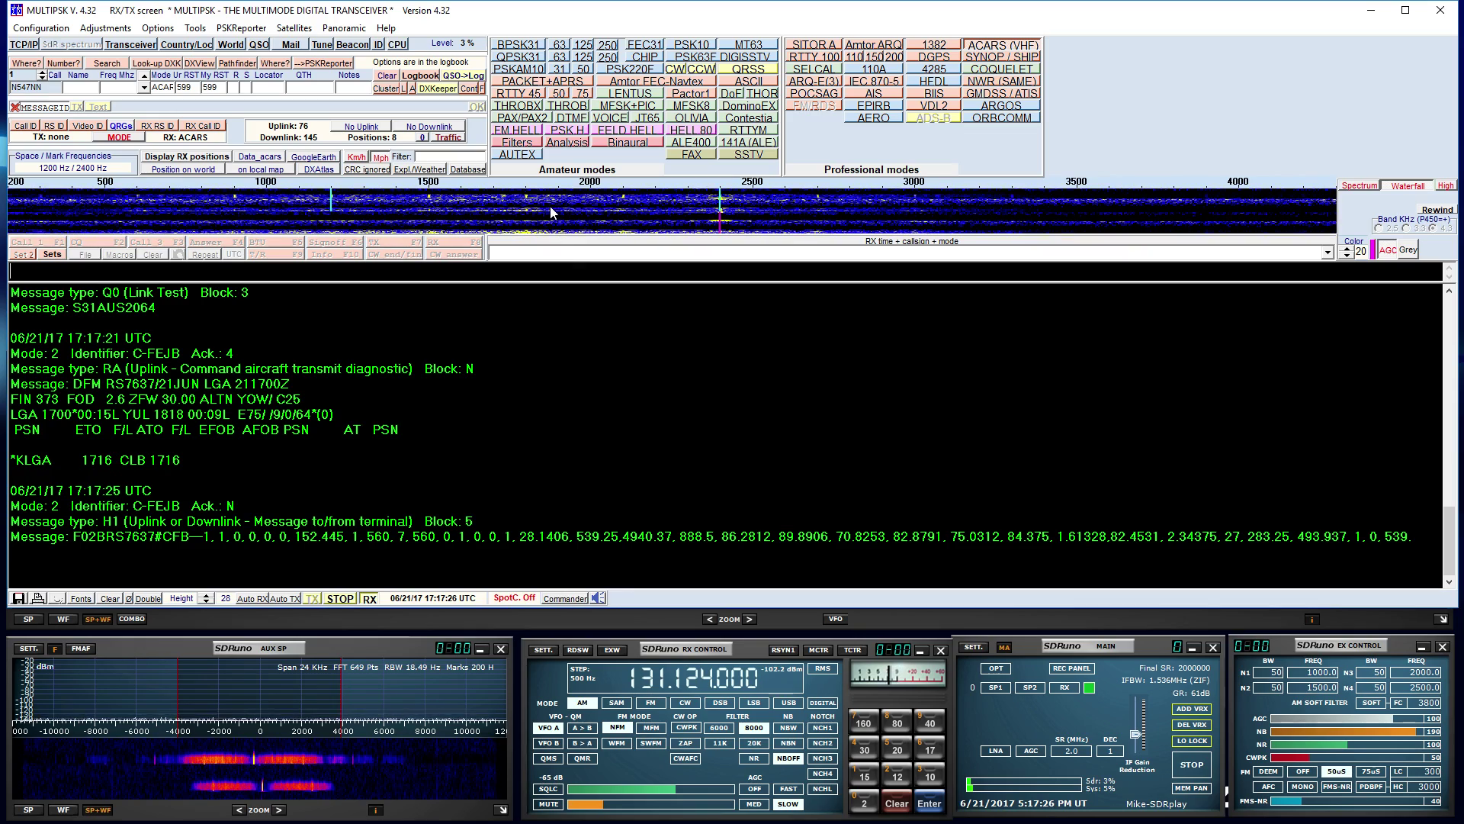
pyautogui.click(1371, 10)
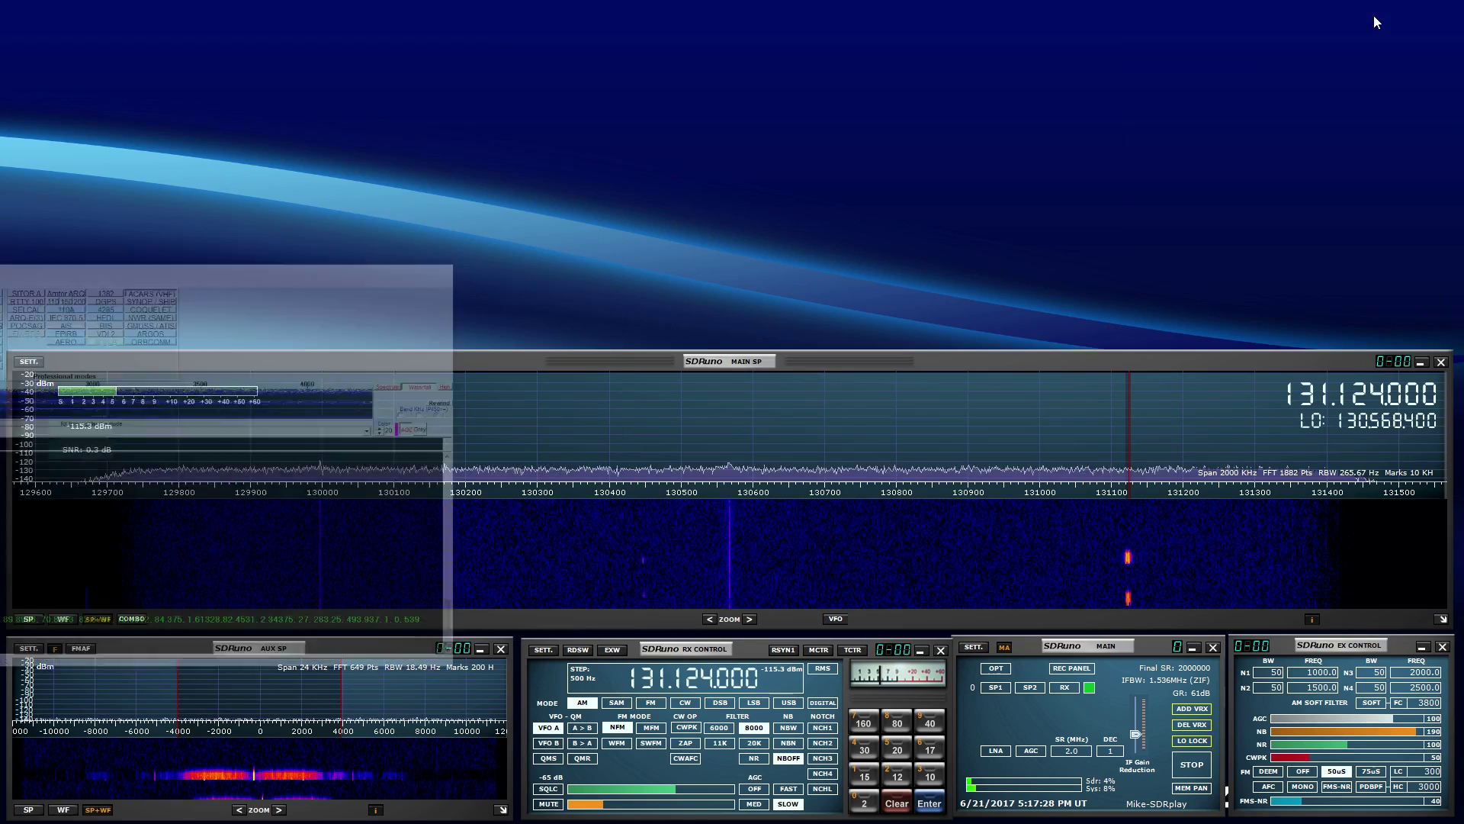